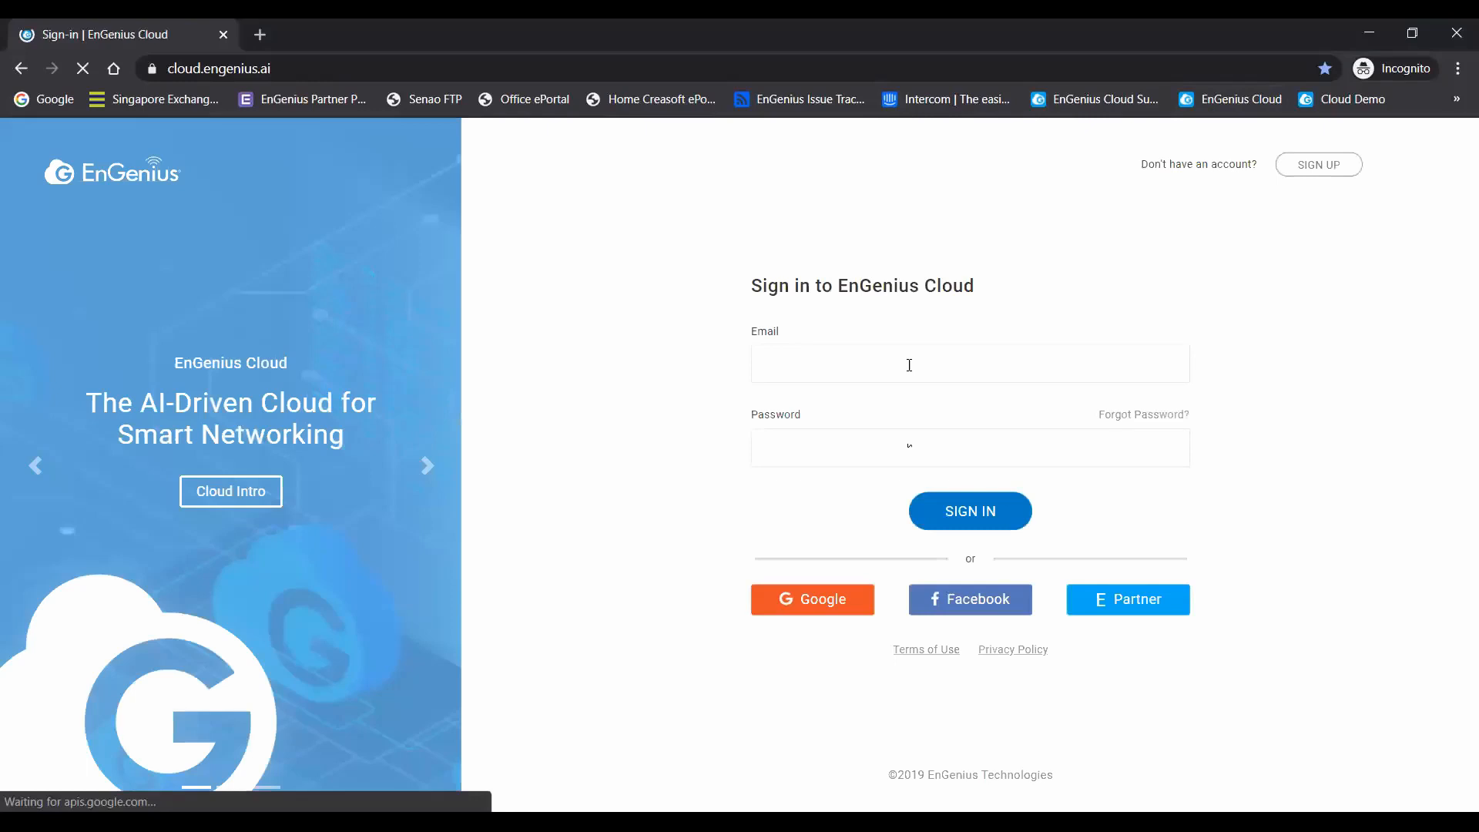
# - Sign in to EnGenius Cloud with the account e-mail and password
pyautogui.click(910, 365)
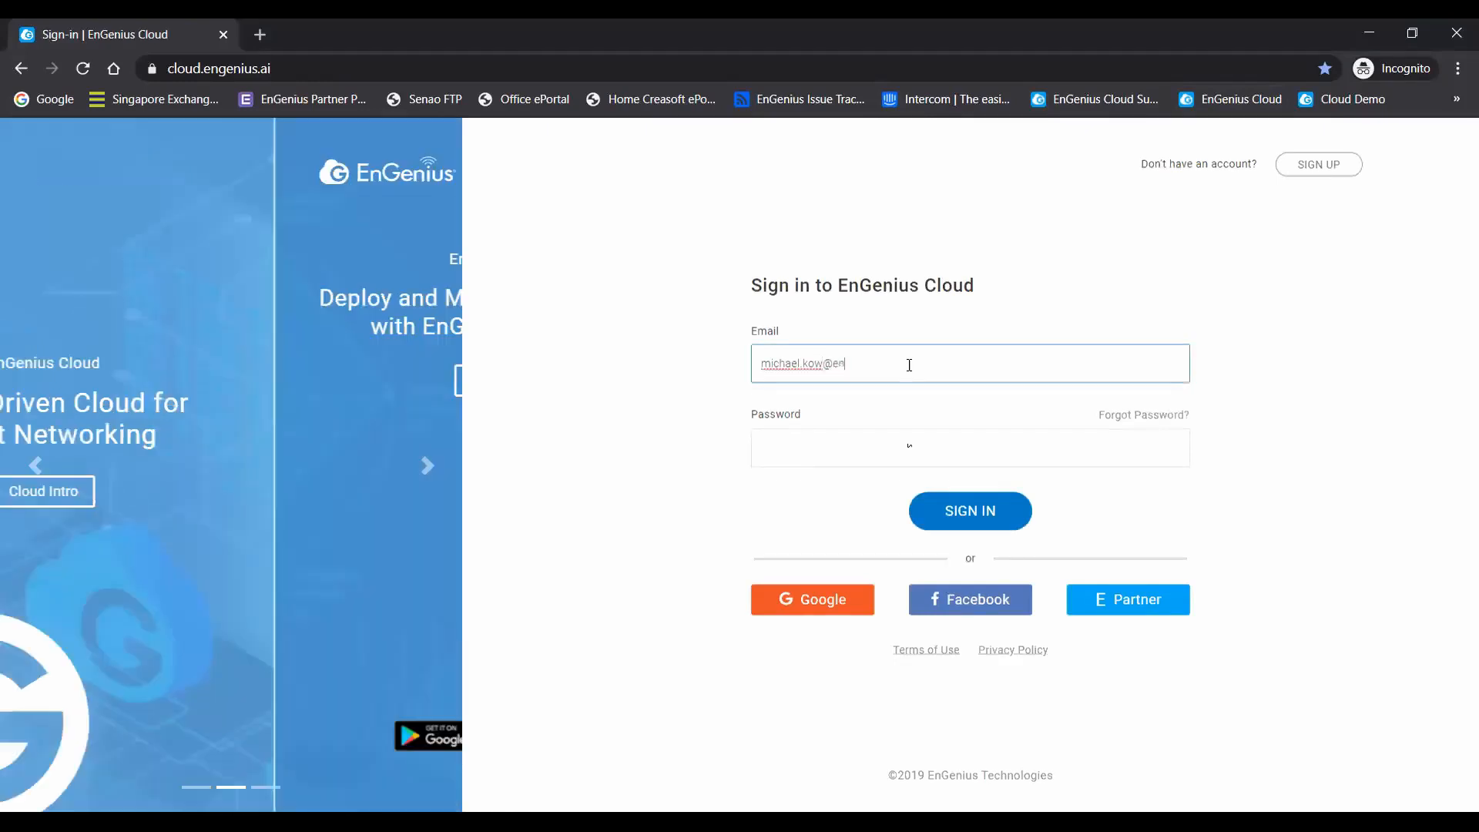
pyautogui.press('Tab')
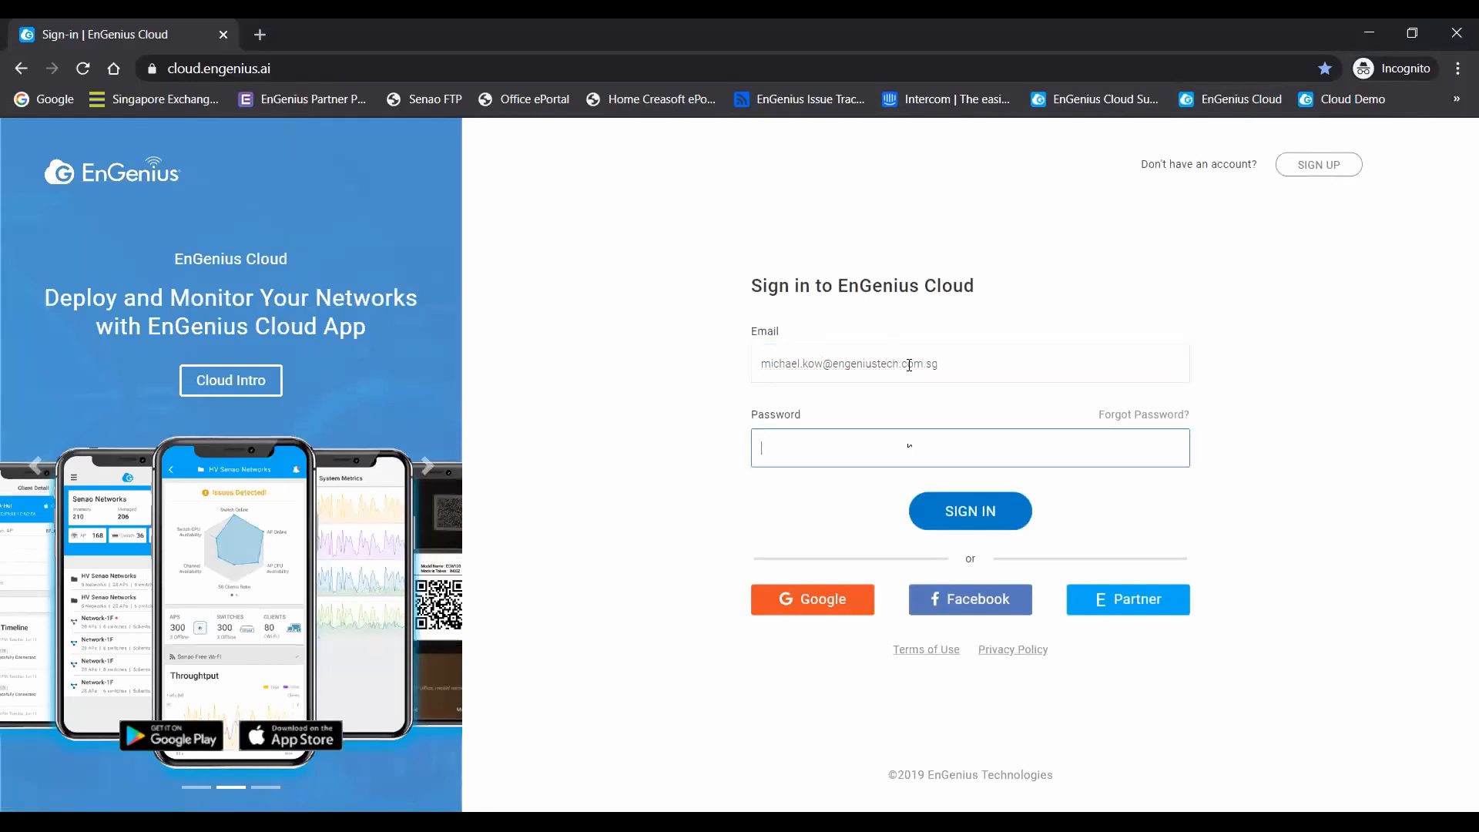
pyautogui.write('•••••••••')
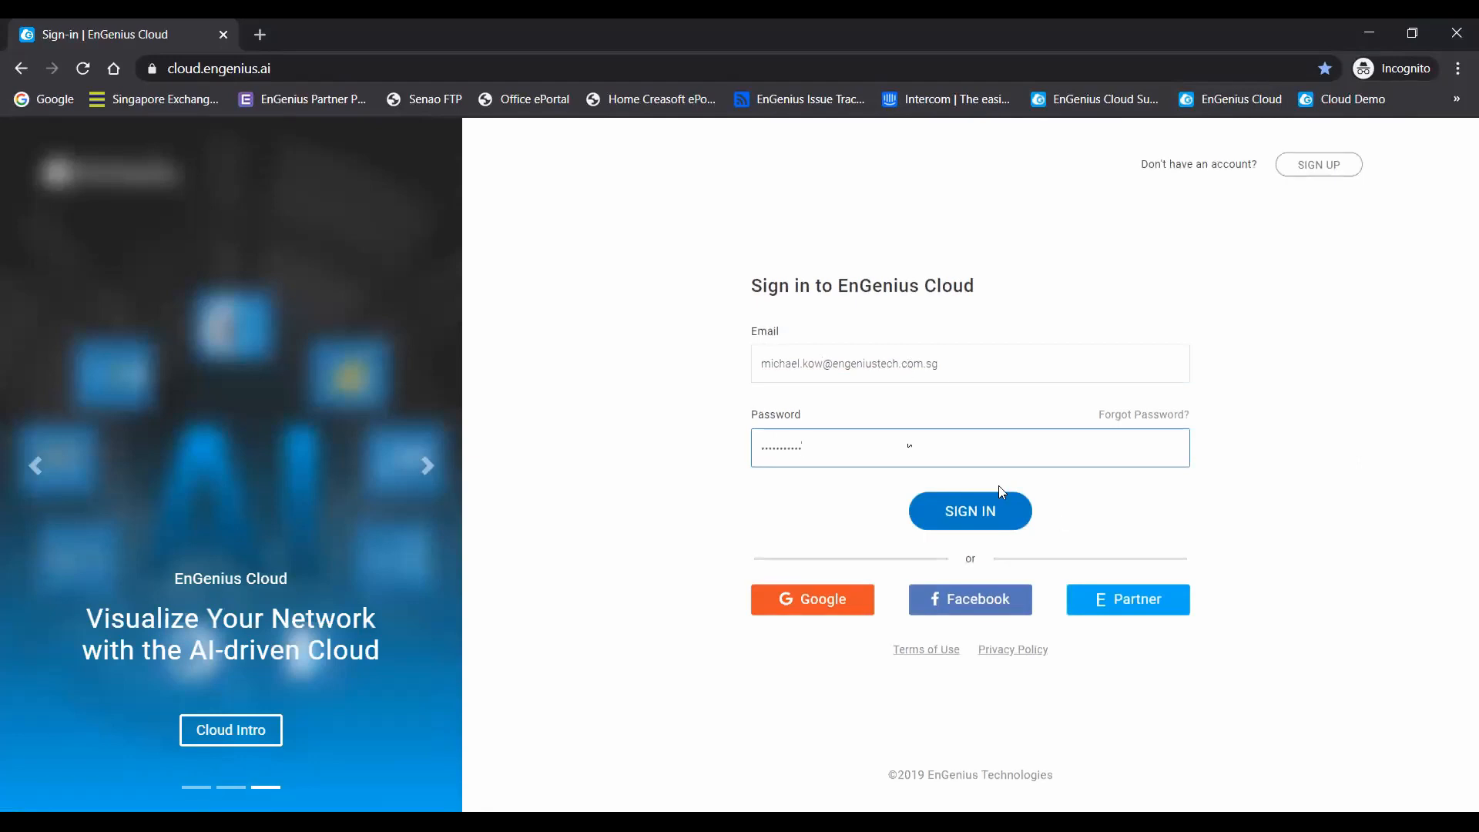
pyautogui.click(960, 518)
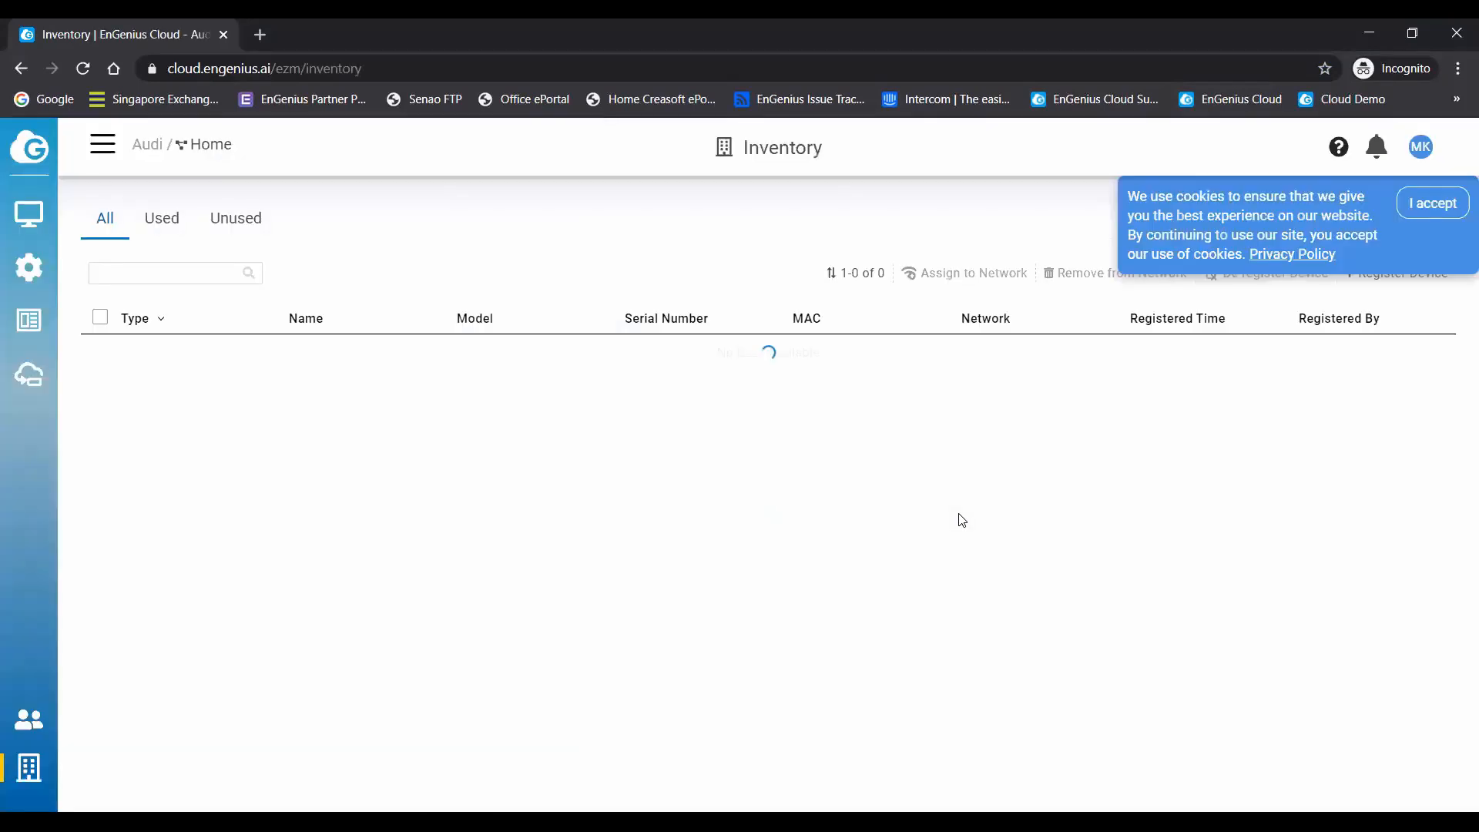
pyautogui.click(102, 145)
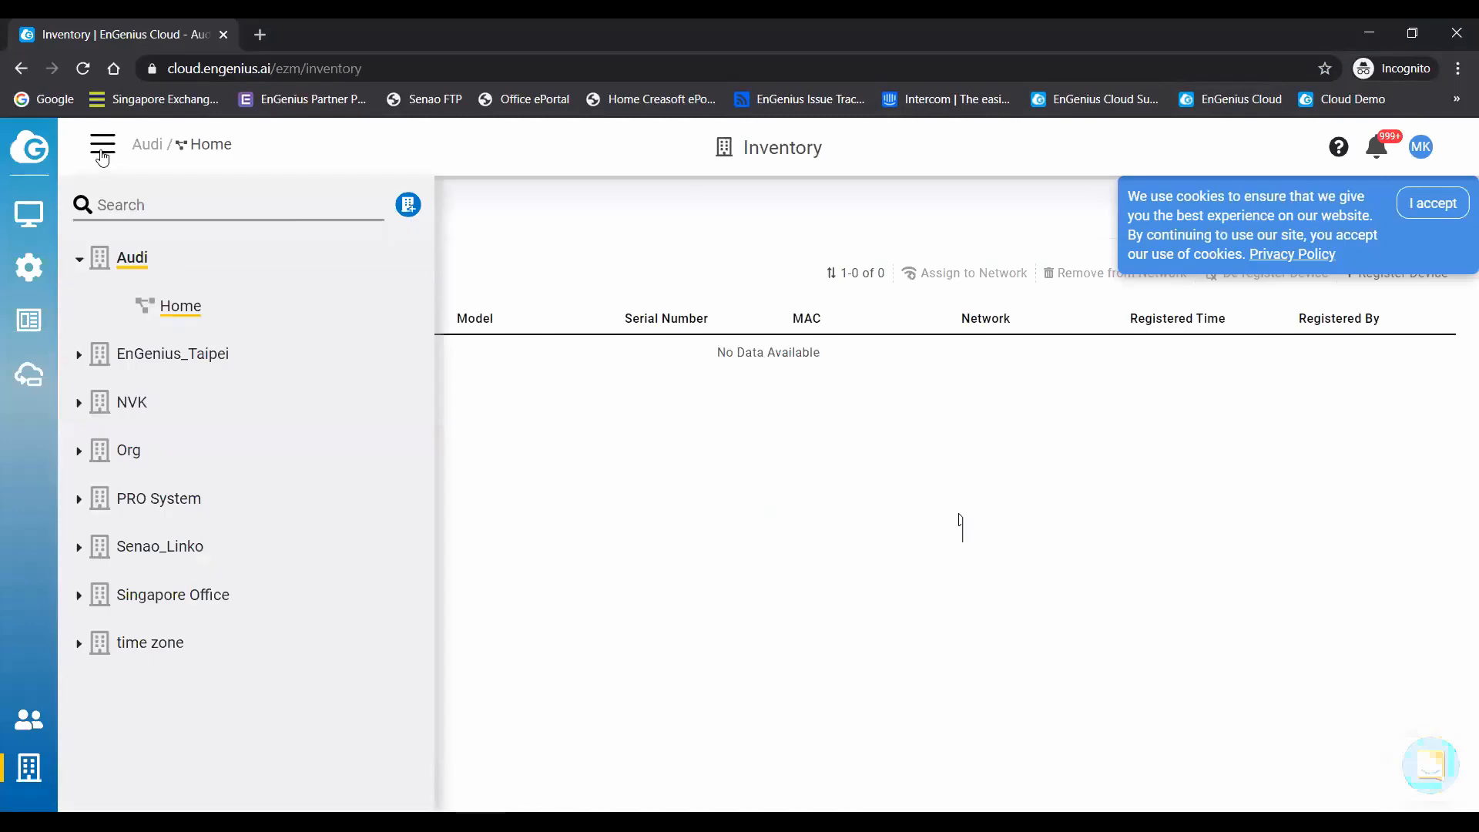
pyautogui.rightClick(100, 154)
pyautogui.press('Escape')
pyautogui.click(102, 153)
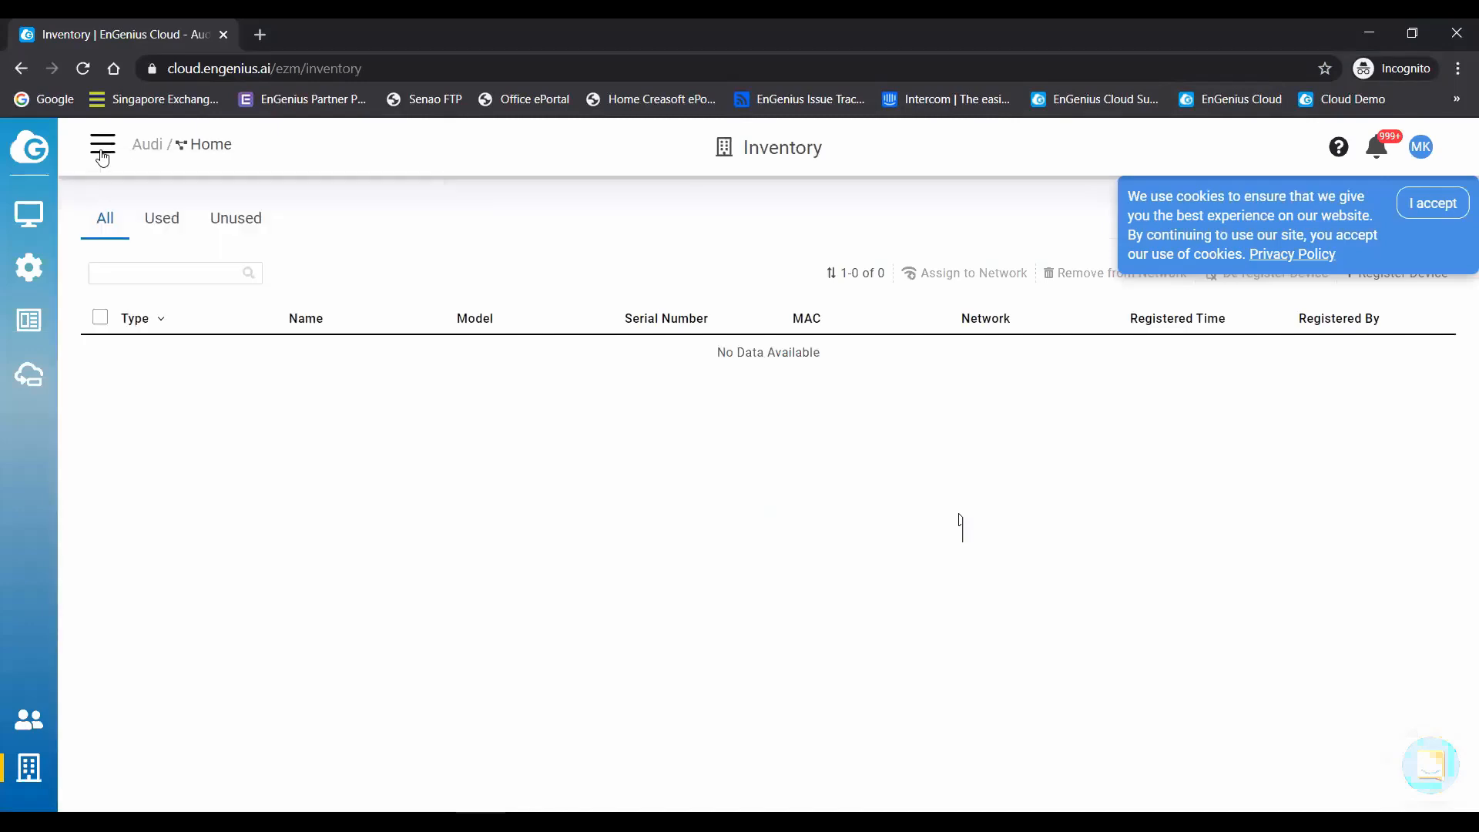
pyautogui.click(103, 149)
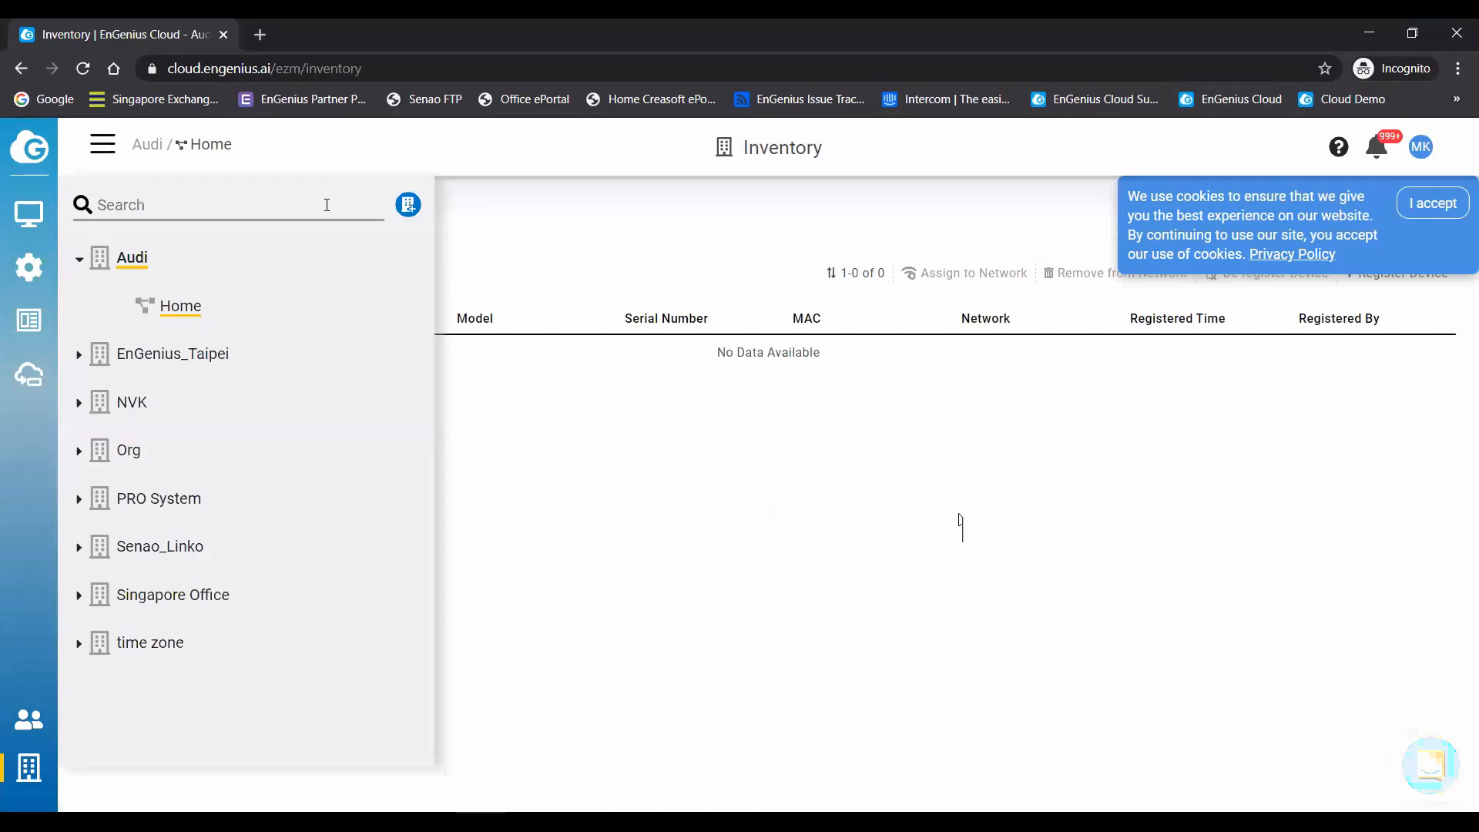
pyautogui.click(51, 485)
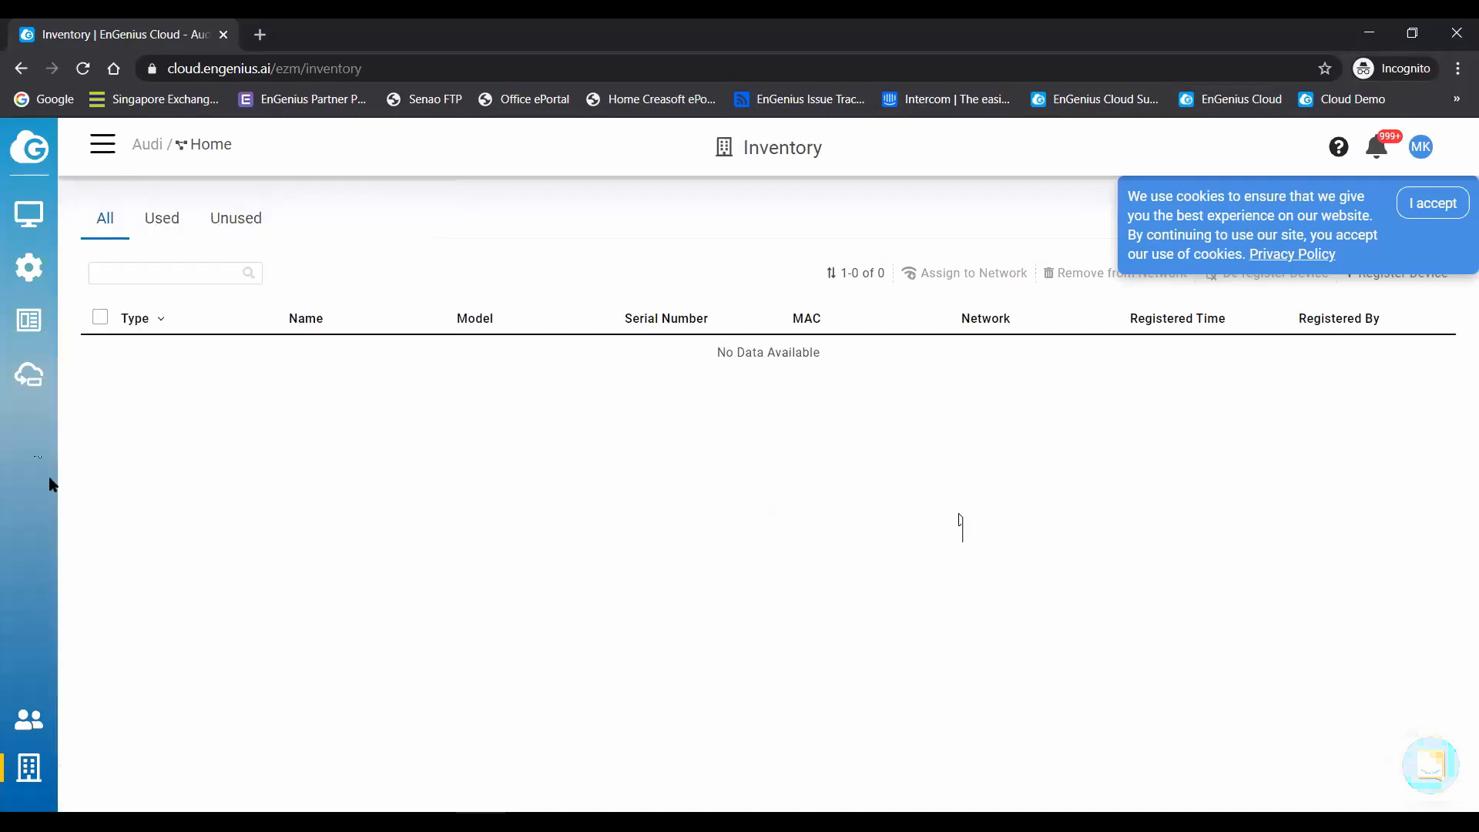
# - Create a new organization named ABC with country Singapore and time zone (GMT+08:00) Asia/Singapore
pyautogui.click(103, 149)
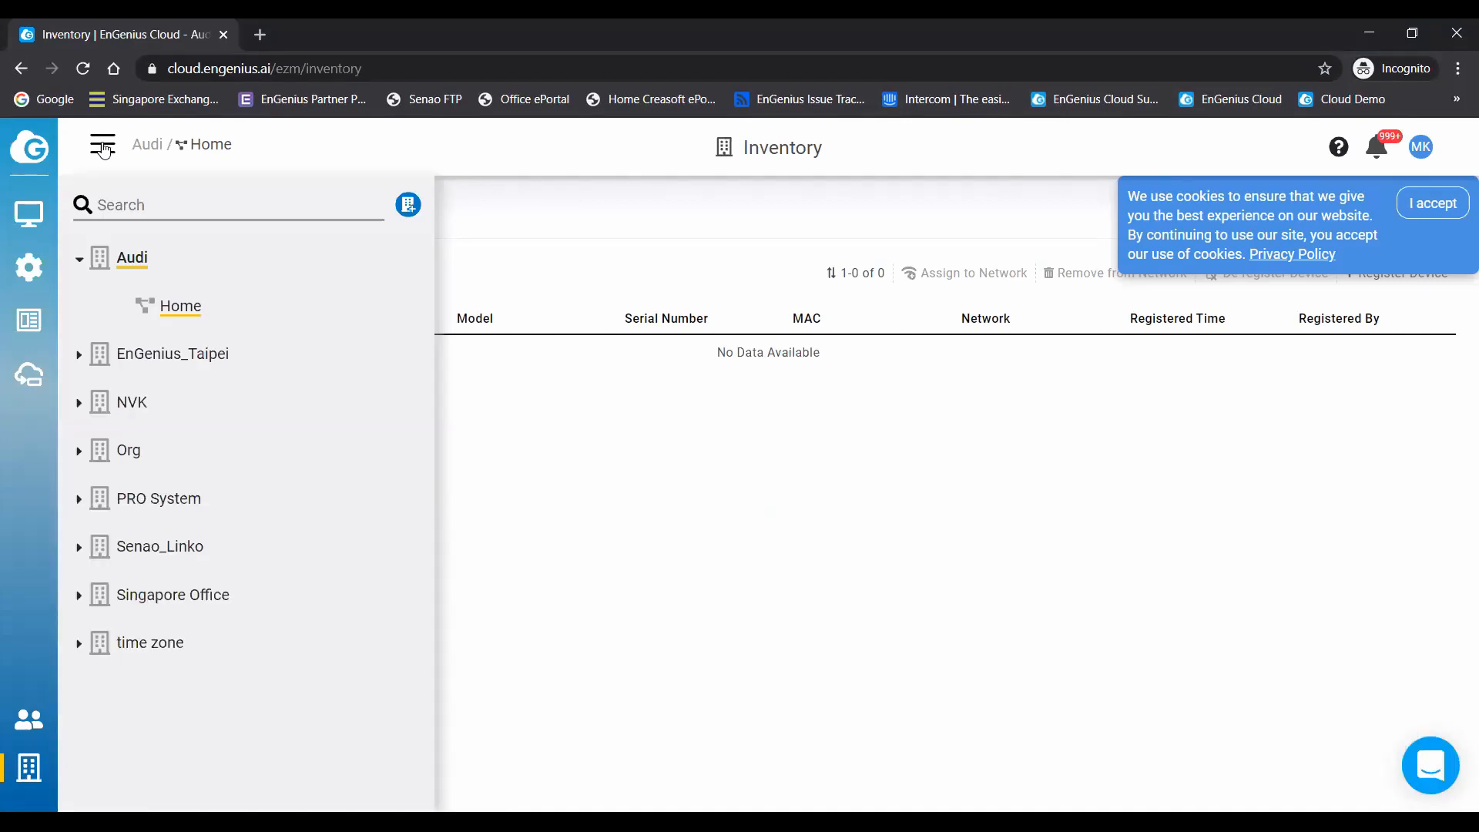
pyautogui.click(409, 204)
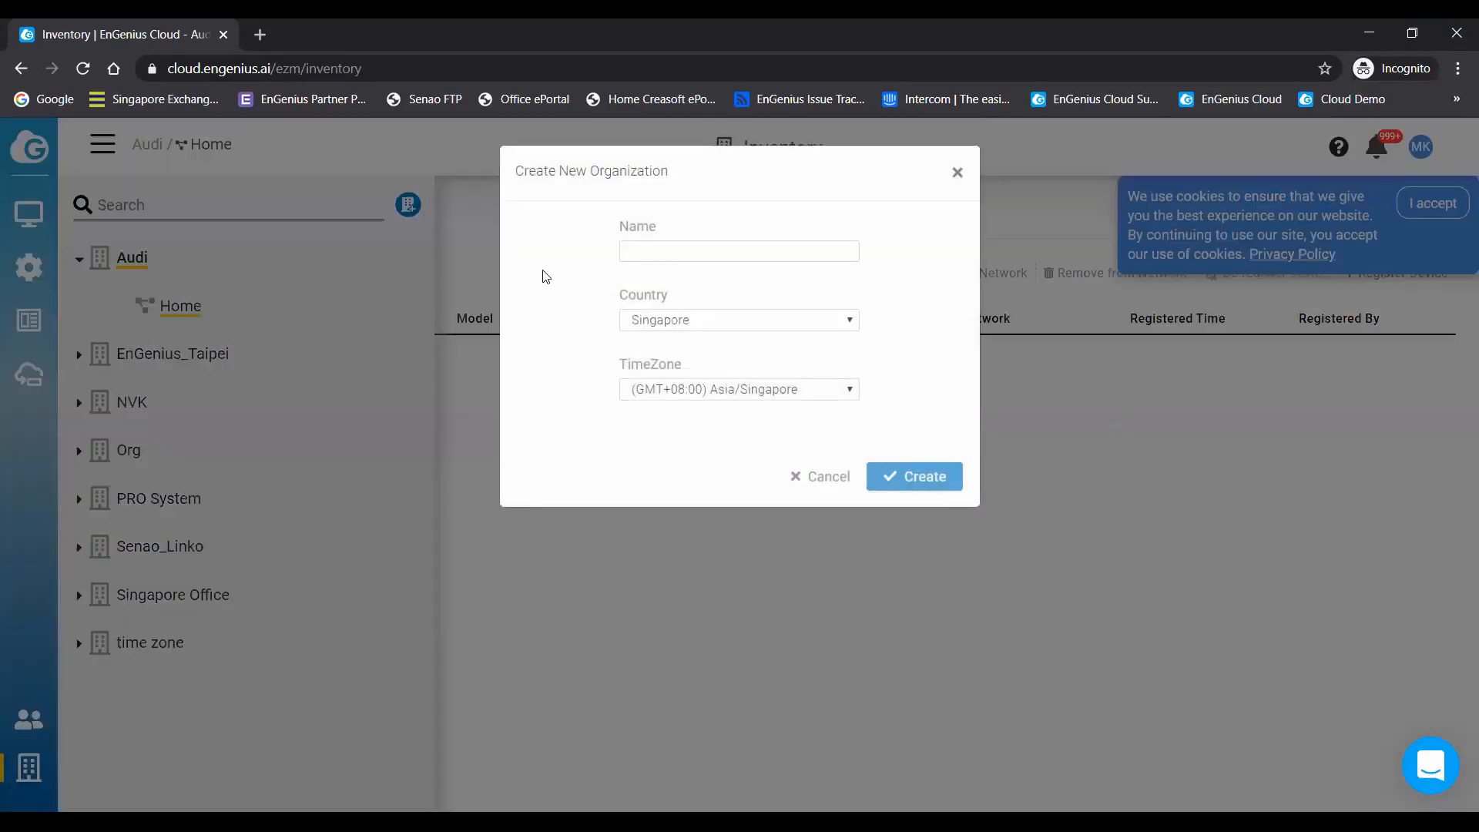
pyautogui.click(706, 253)
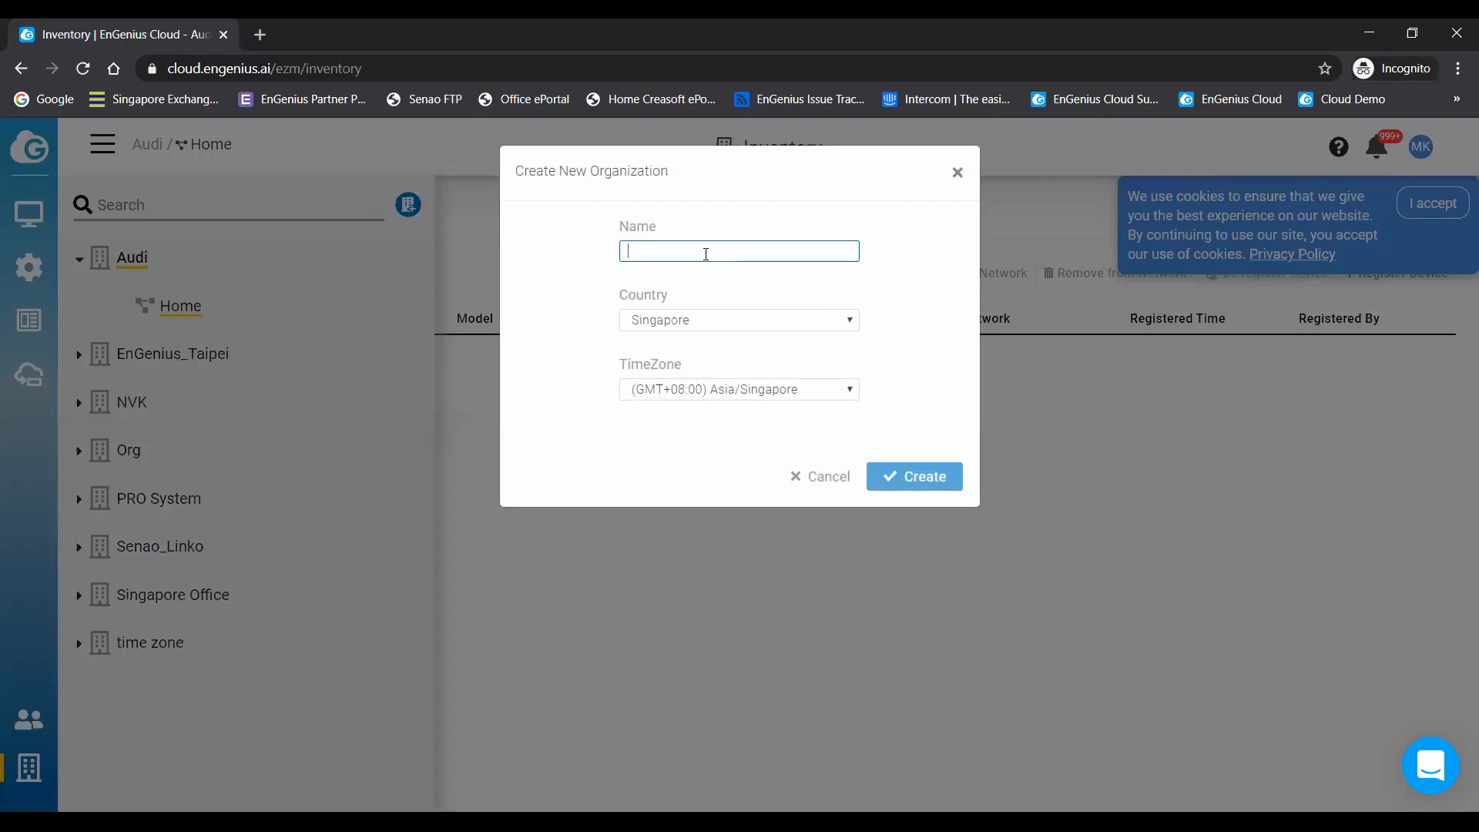
pyautogui.write('AB')
pyautogui.click(911, 481)
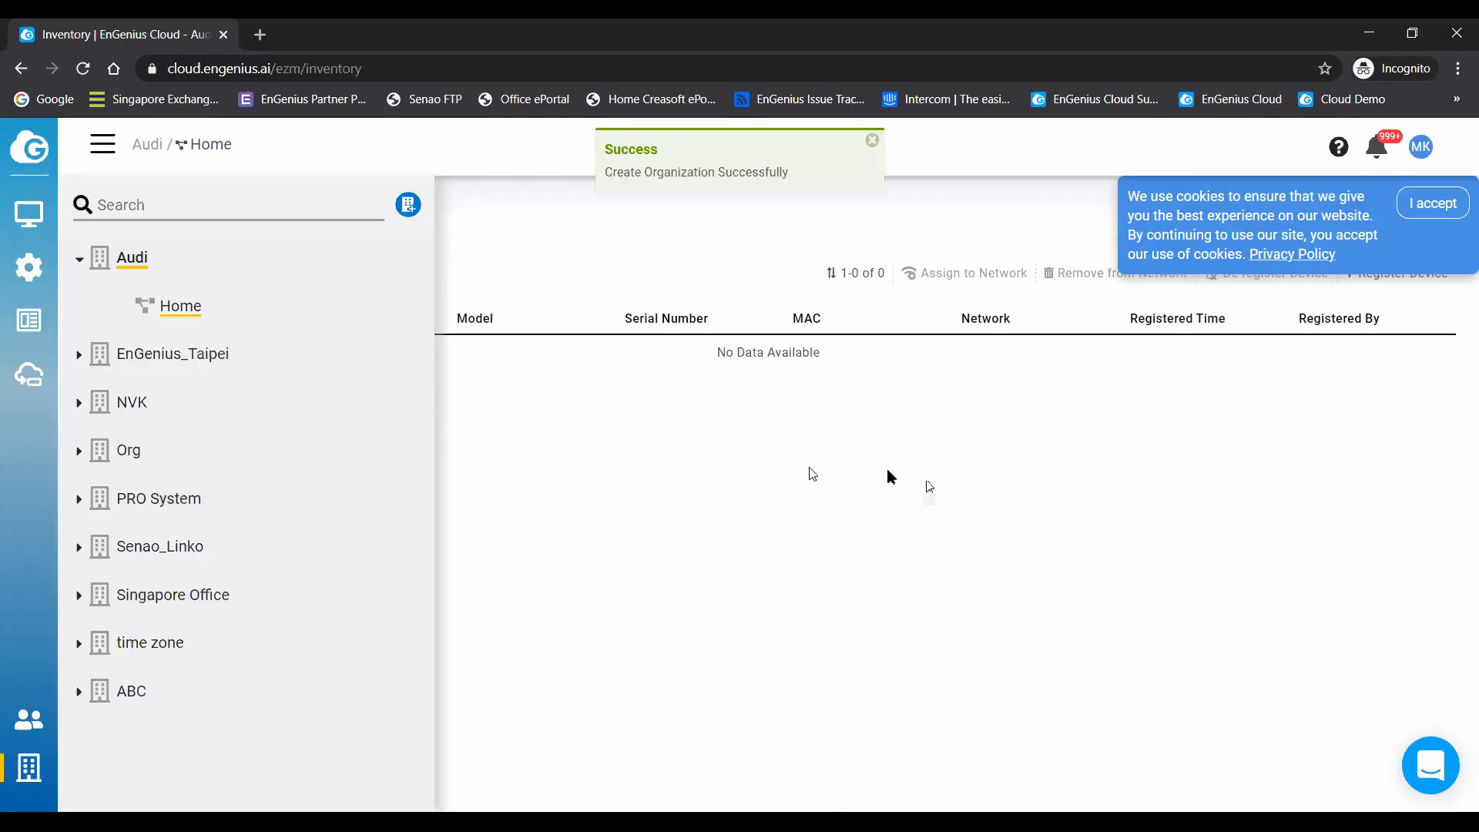
pyautogui.click(700, 514)
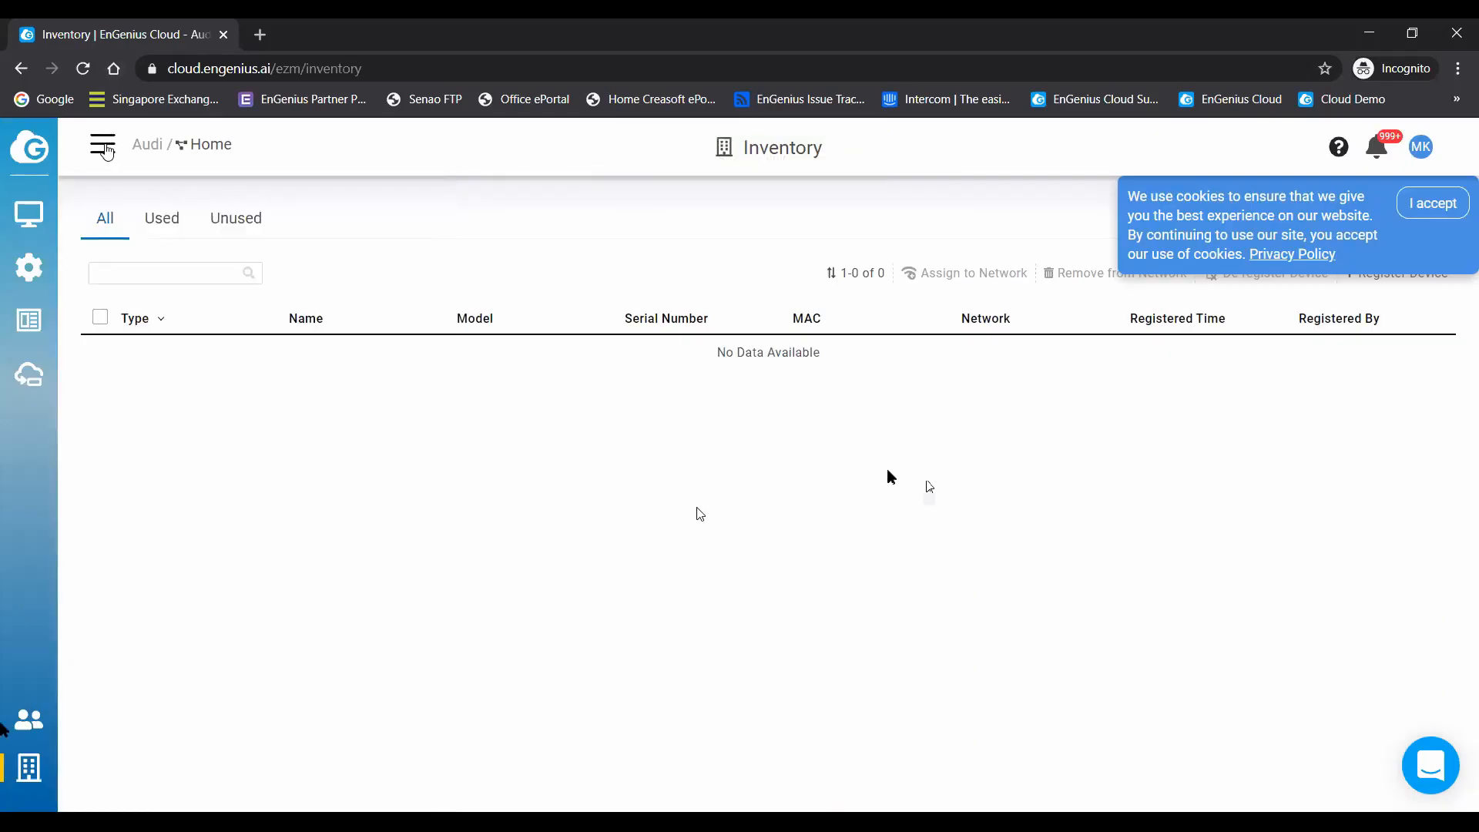
# - Create a network named textile under the ABC organization, with country Singapore and time zone (GMT+08:00) Asia/Singapore
pyautogui.click(105, 148)
pyautogui.click(80, 689)
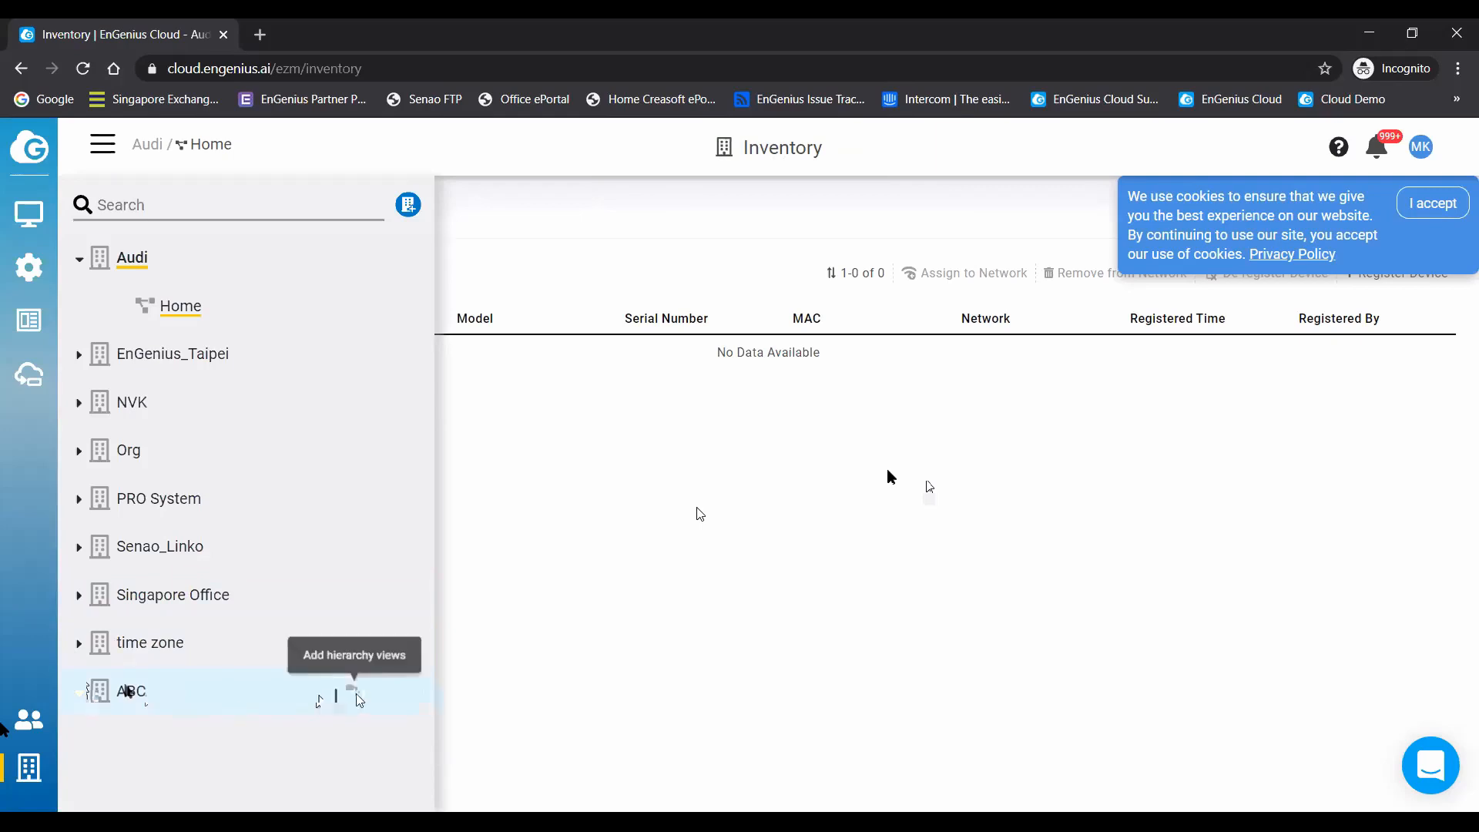
pyautogui.click(355, 693)
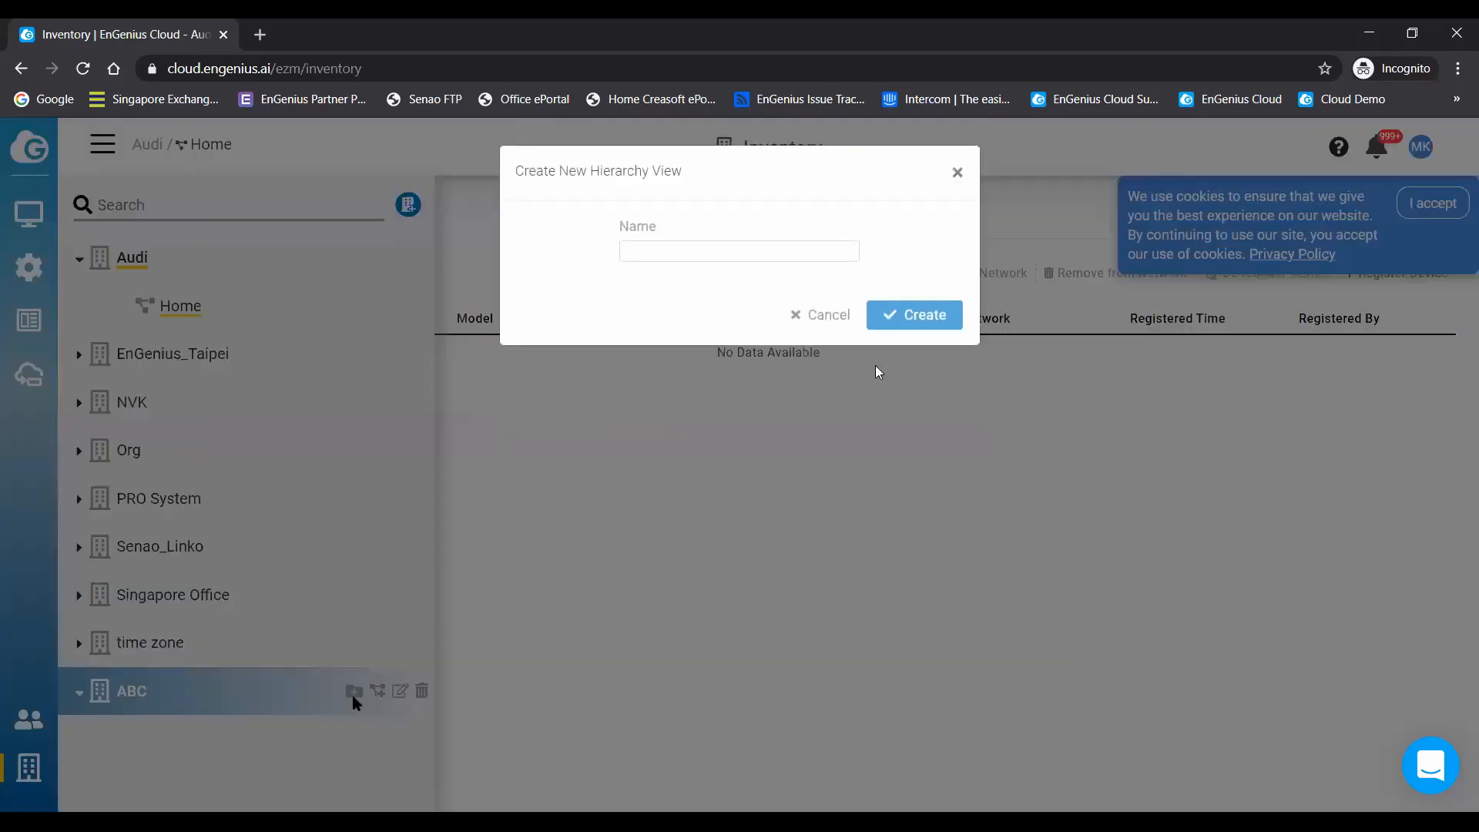
pyautogui.click(821, 315)
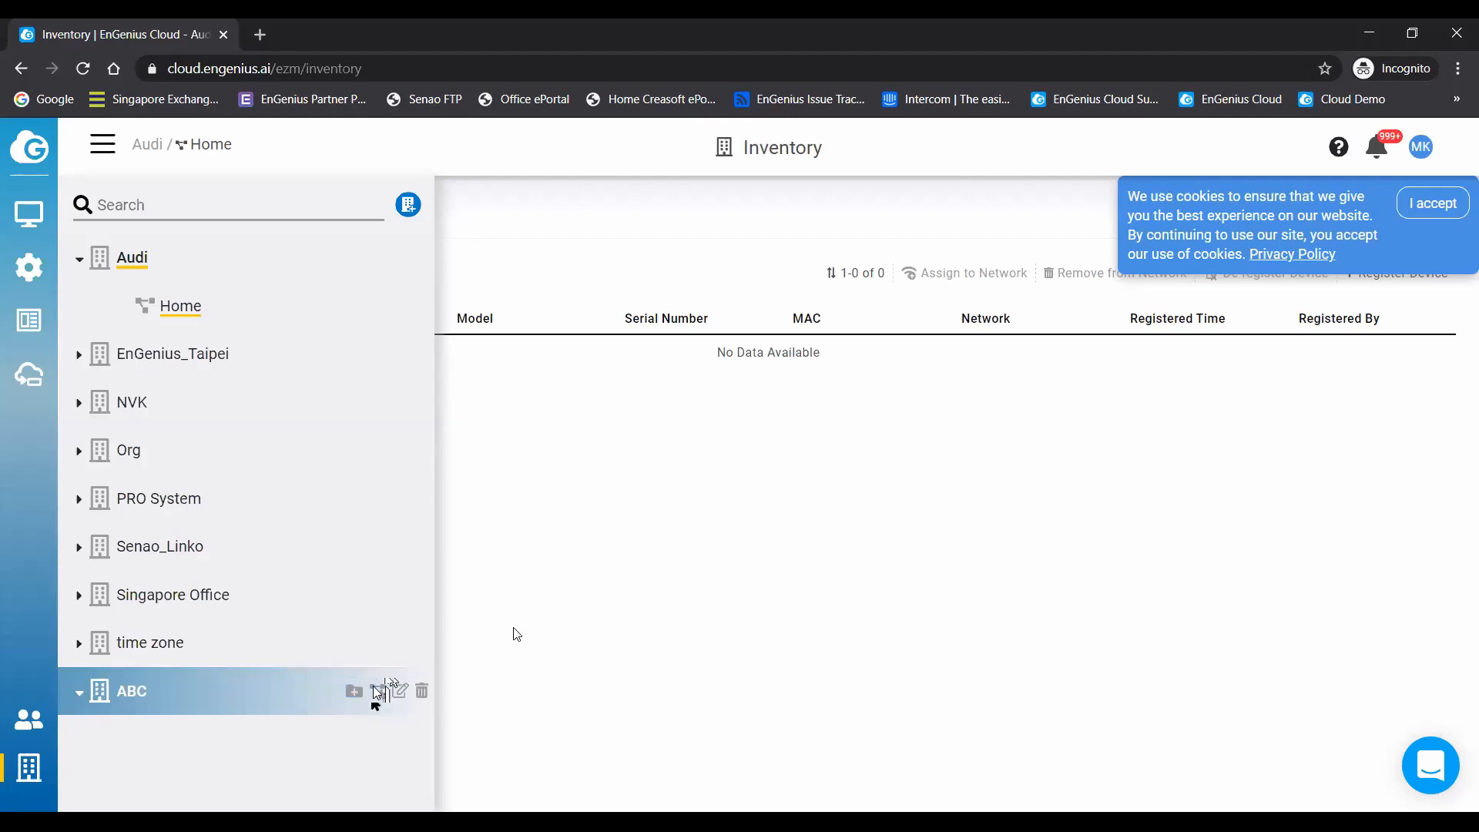
pyautogui.click(377, 691)
pyautogui.click(728, 252)
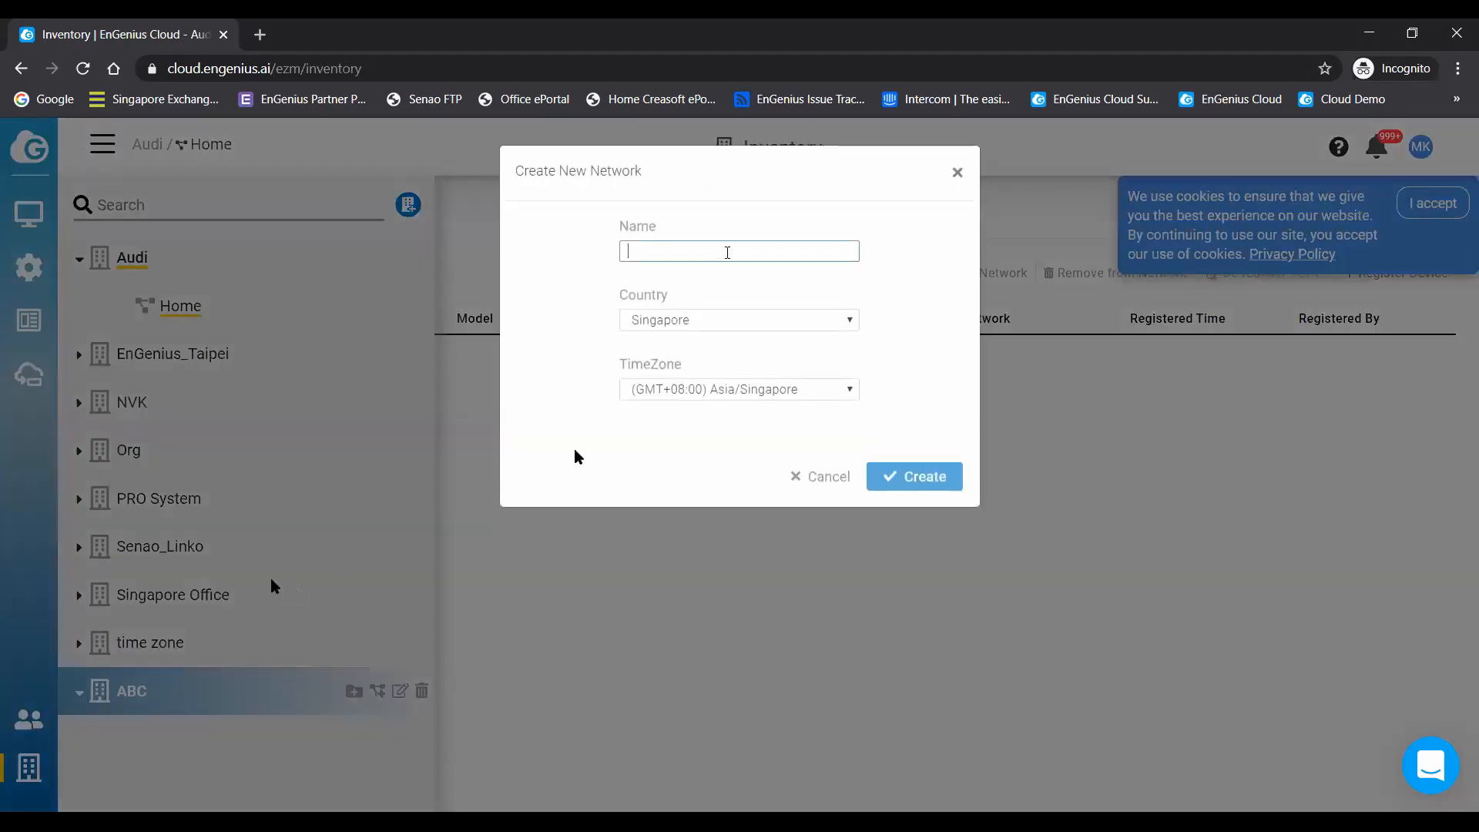
pyautogui.write('textile')
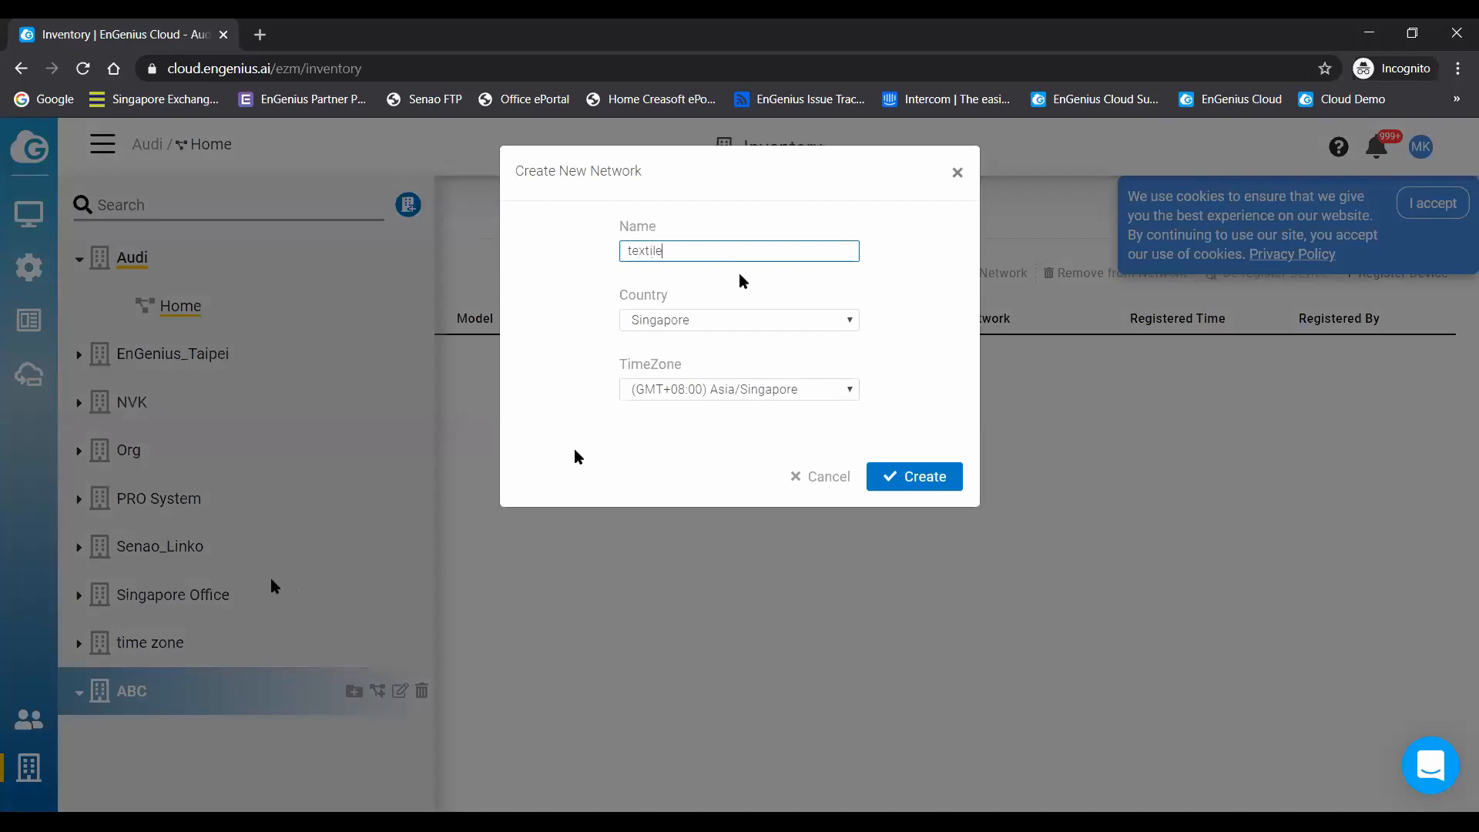
pyautogui.click(880, 479)
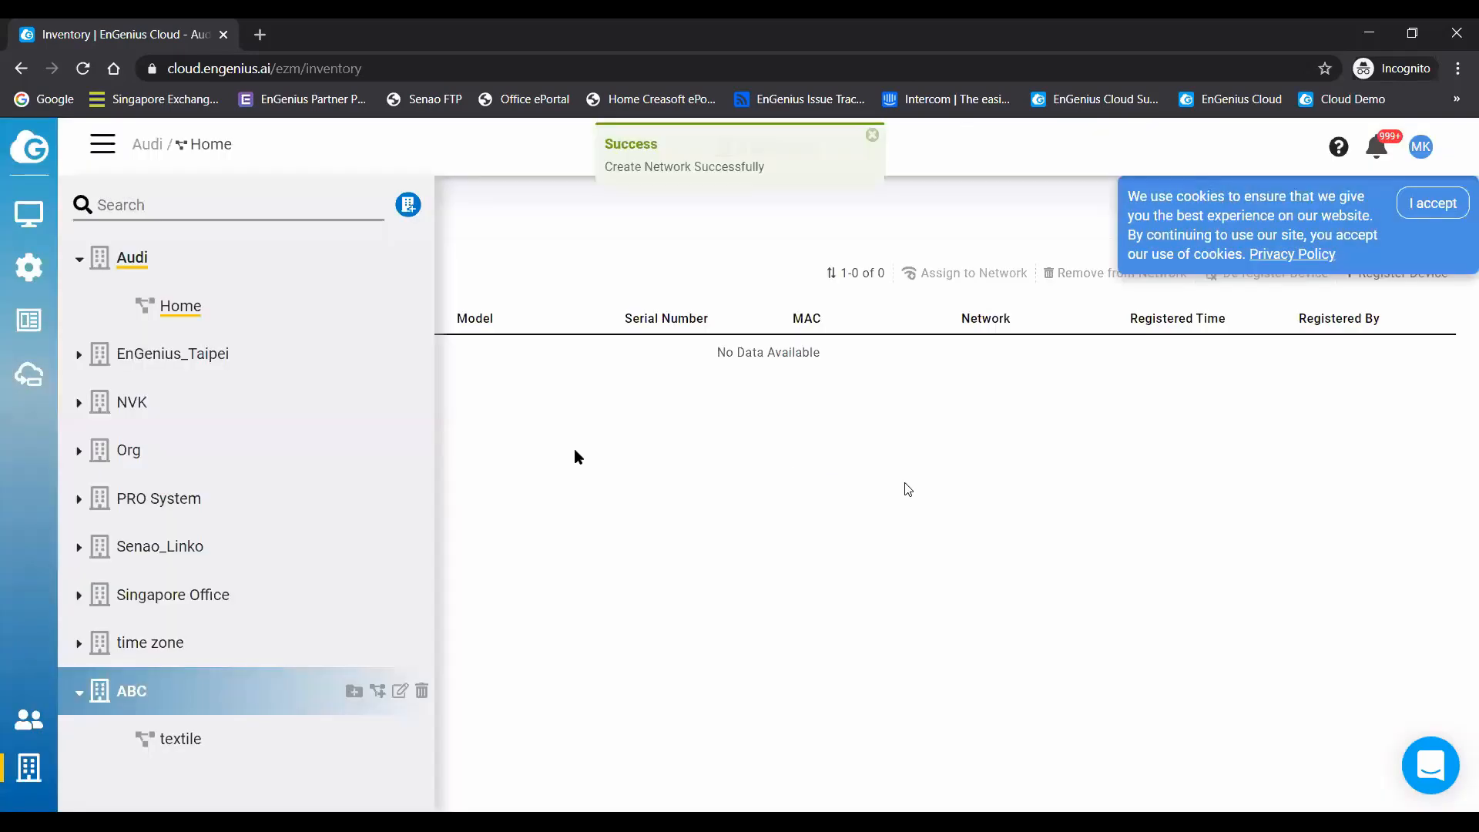
# - Switch the inventory to the textile network of the ABC organization and accept the cookie notice
pyautogui.click(208, 742)
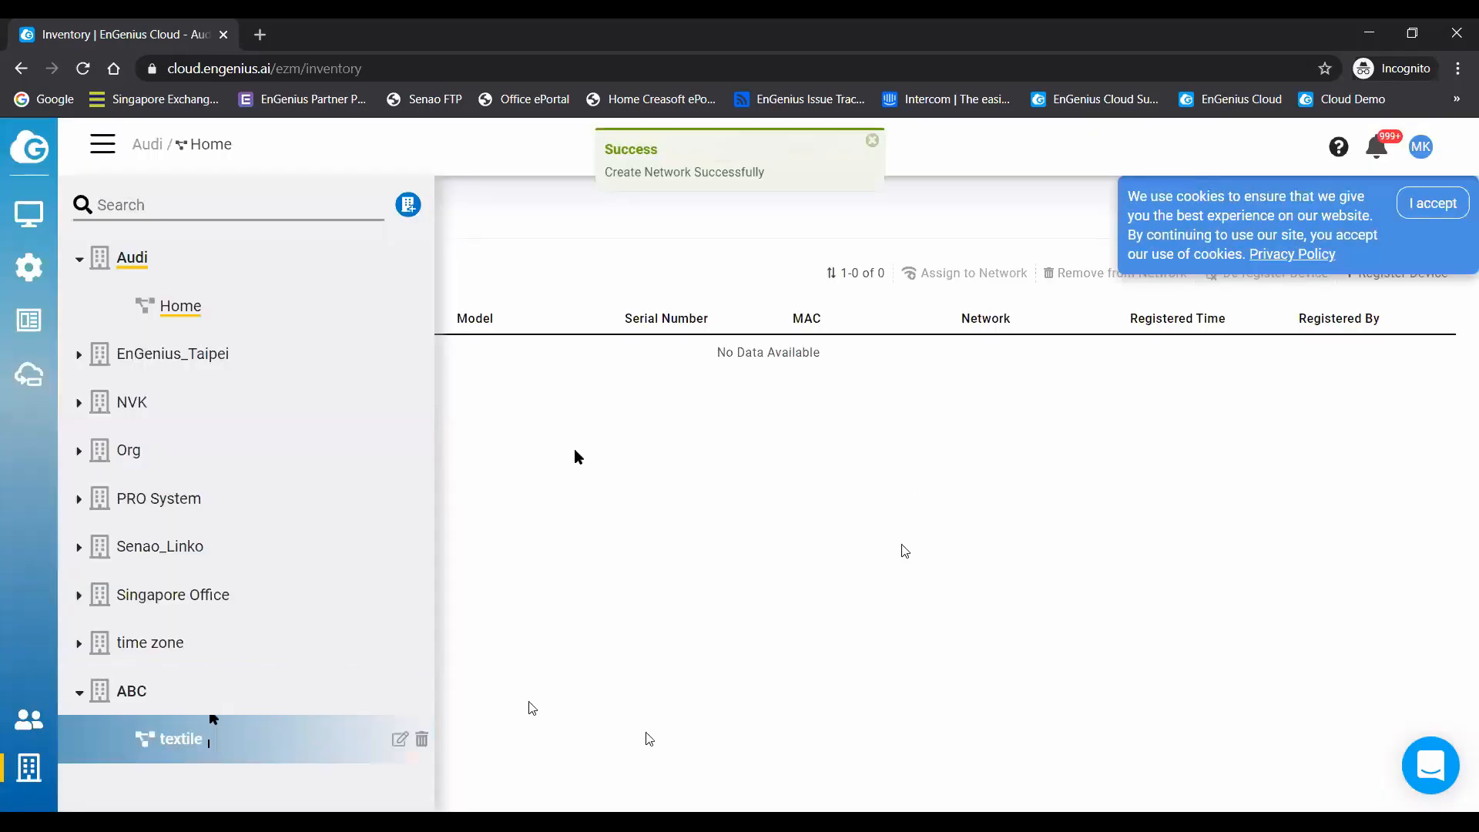
pyautogui.click(646, 500)
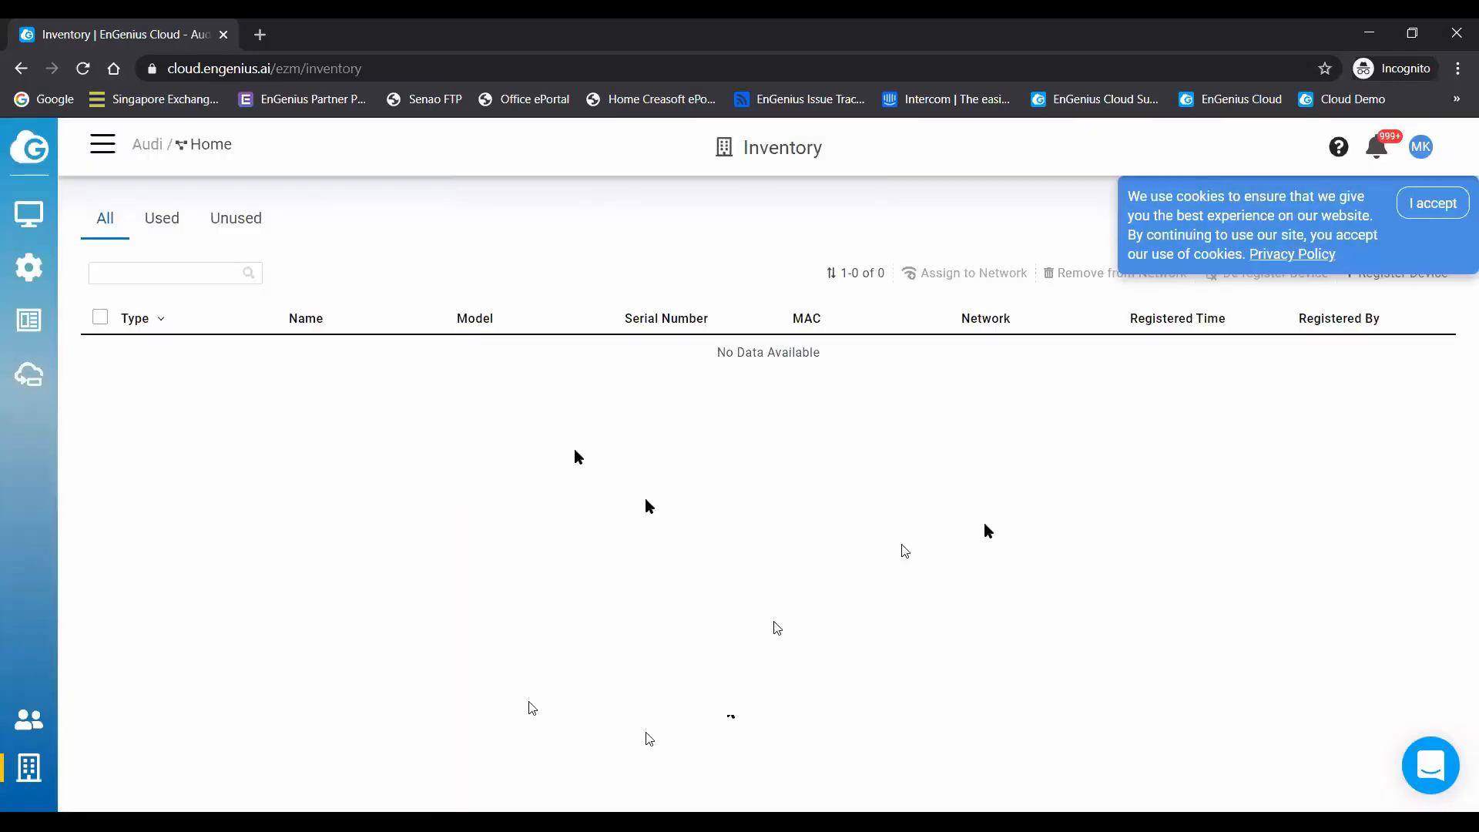
pyautogui.click(108, 146)
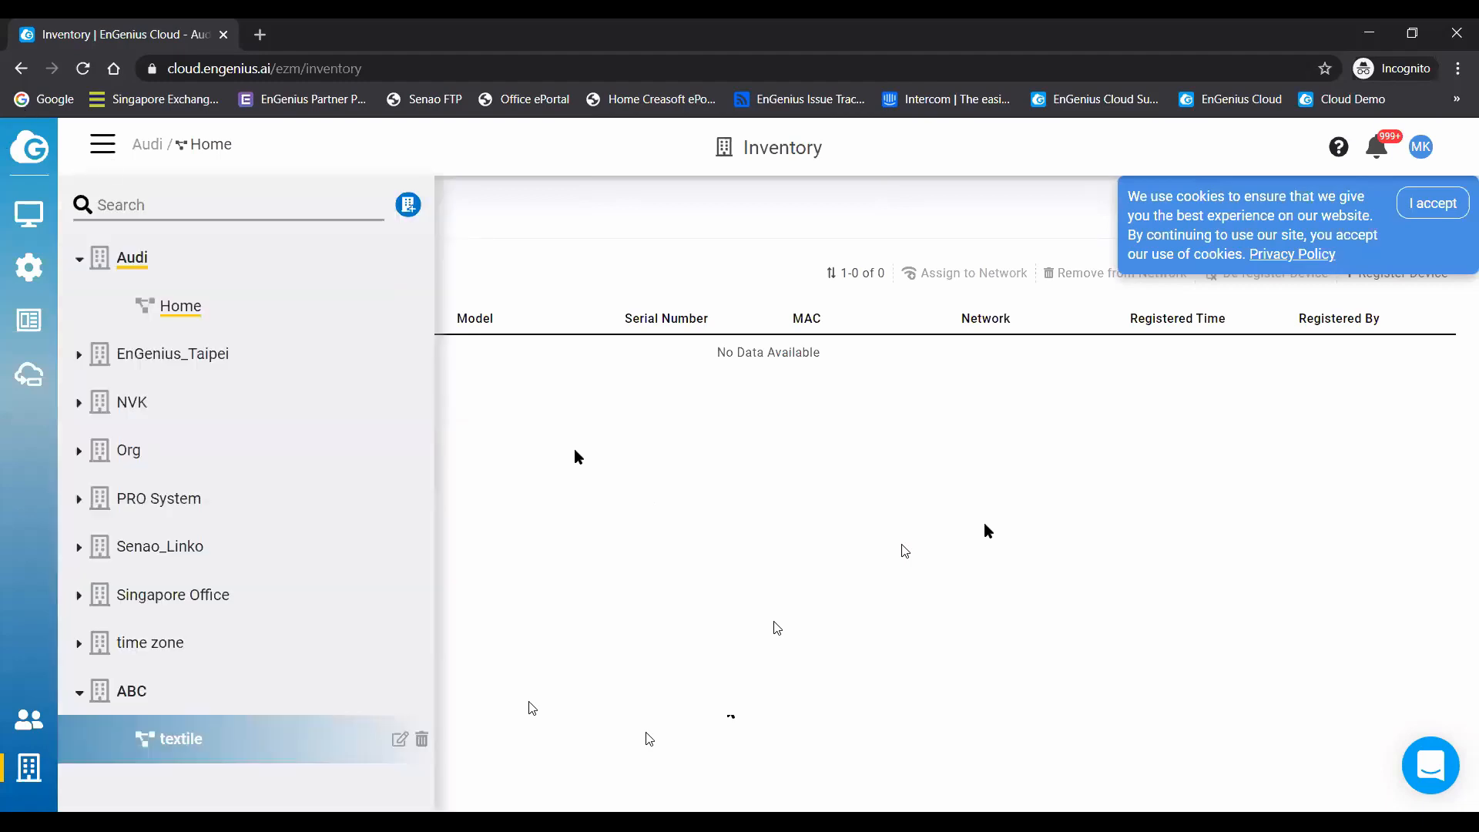
pyautogui.click(187, 740)
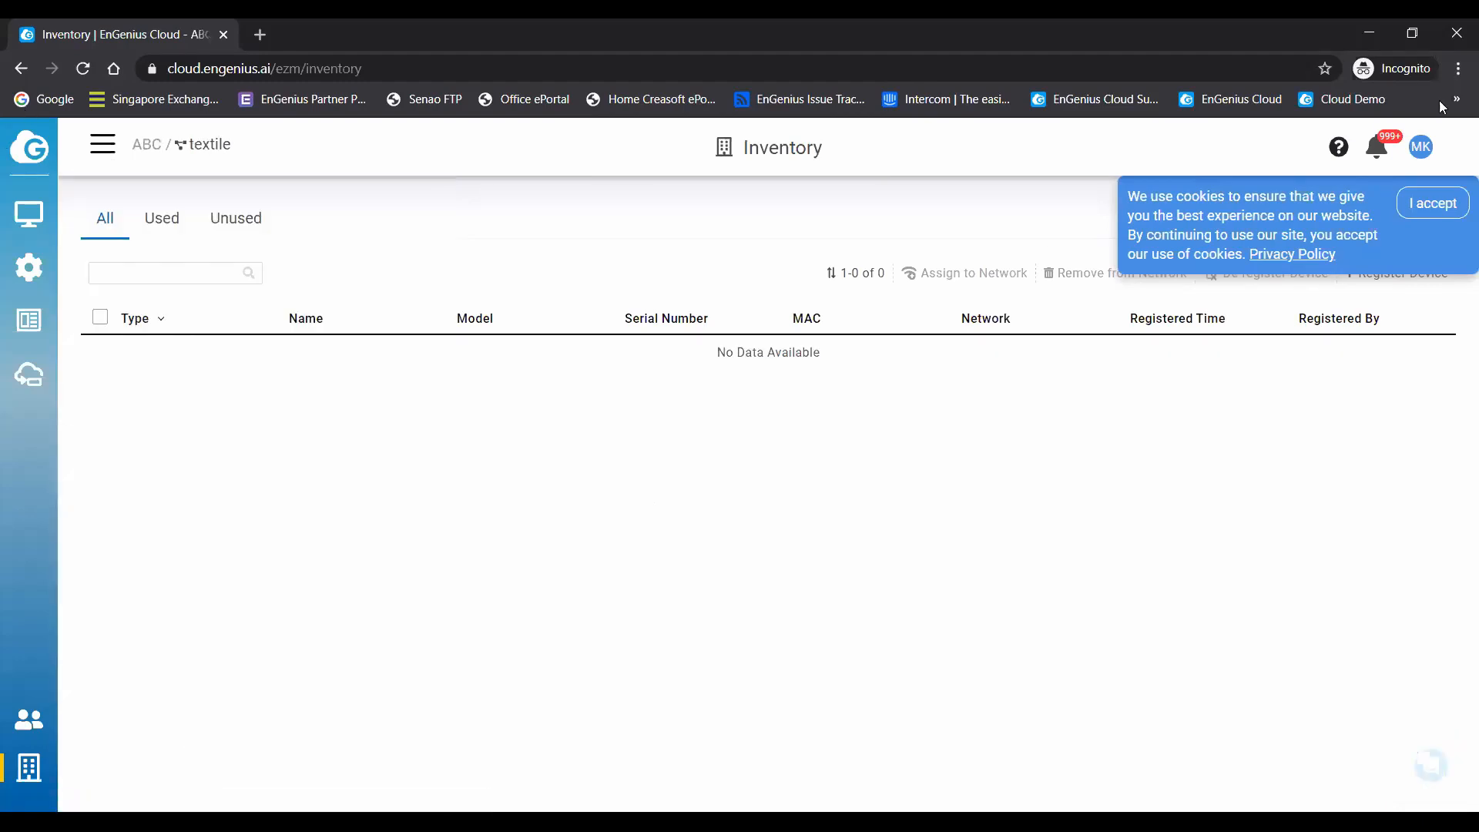
pyautogui.click(1443, 202)
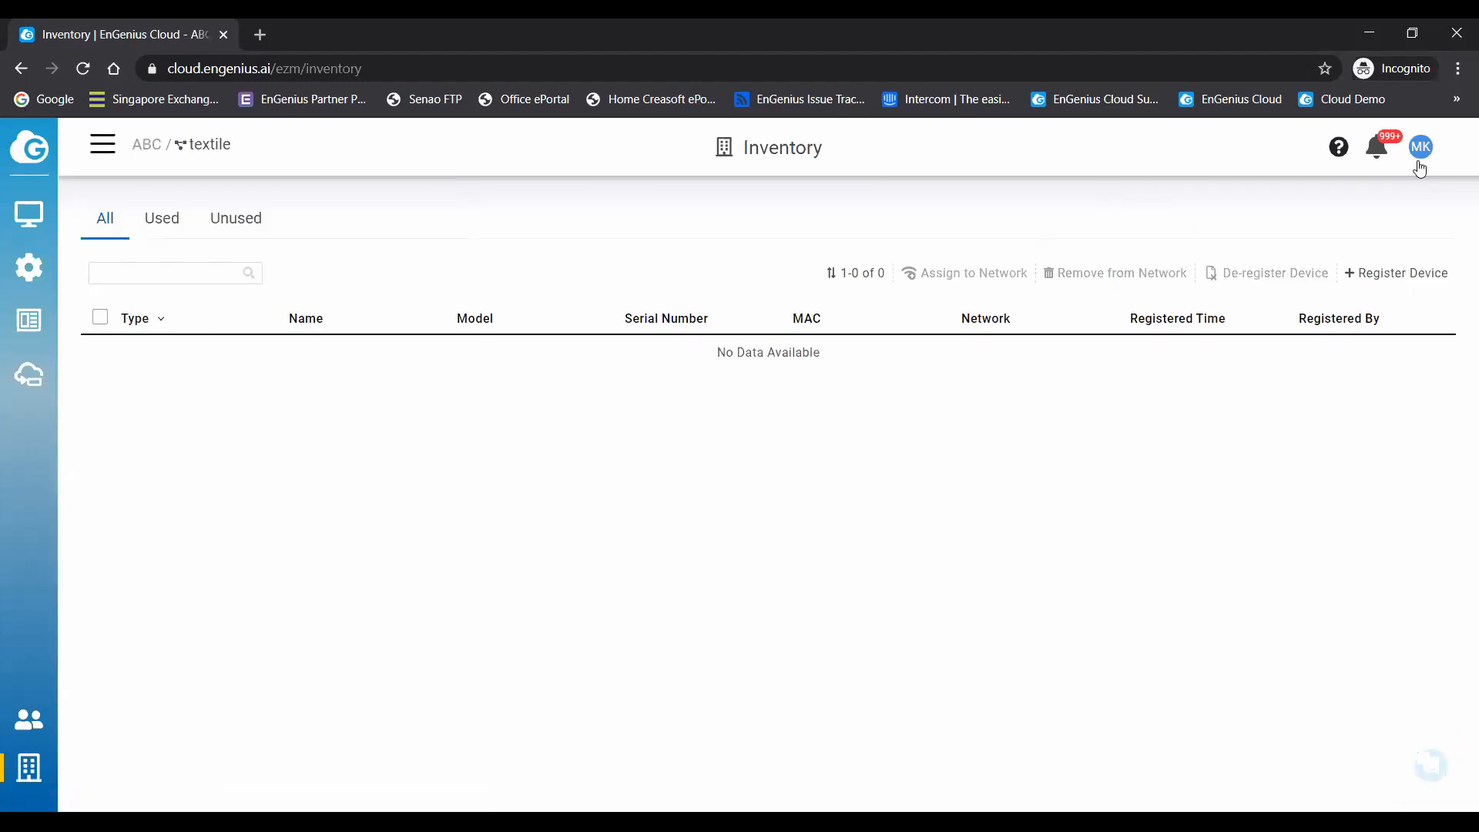
# - Register a device manually in the inventory with serial number 1970MN211PD7
pyautogui.click(1398, 276)
pyautogui.click(667, 342)
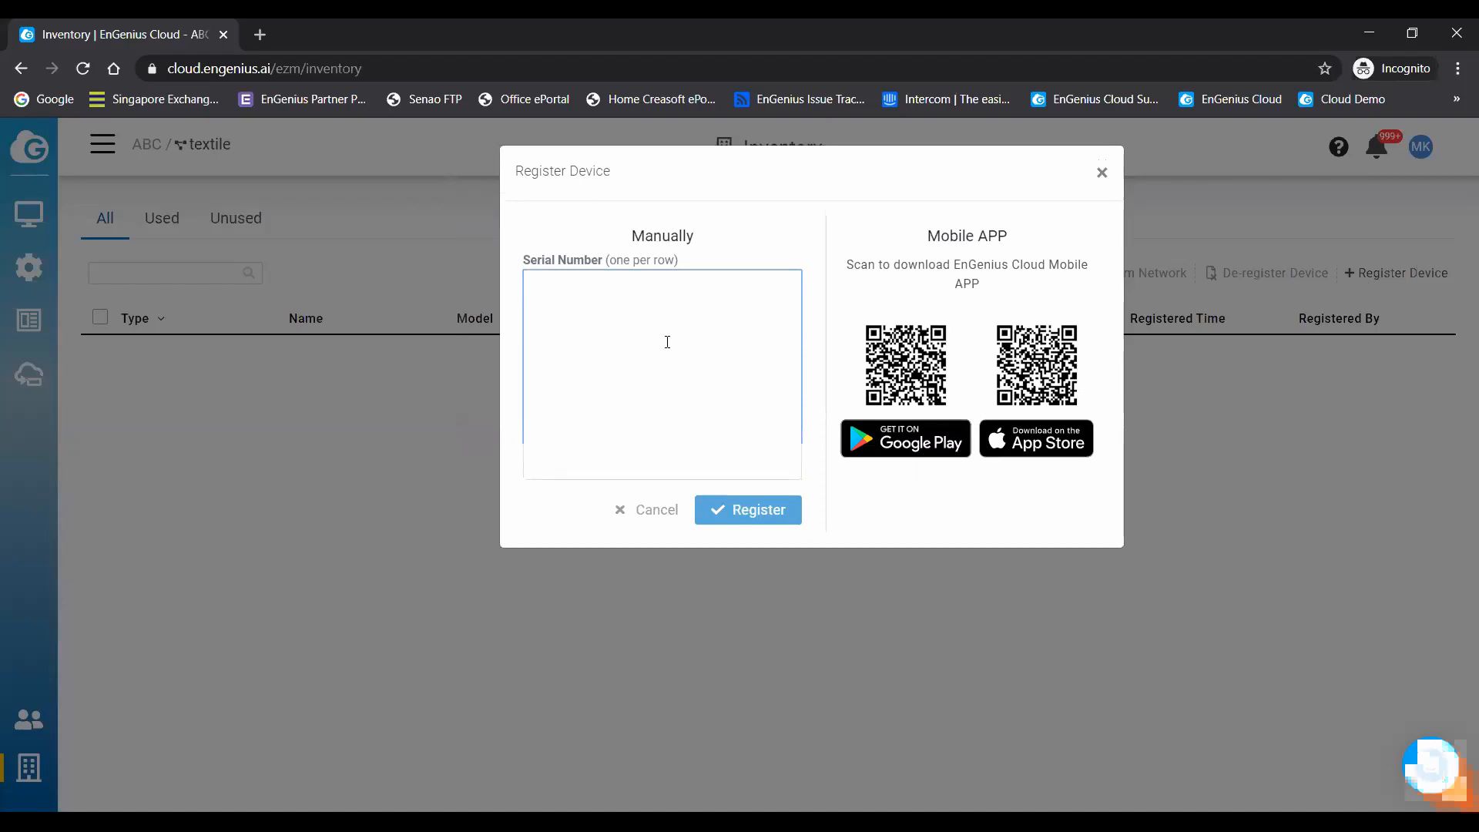
pyautogui.write('1970MN')
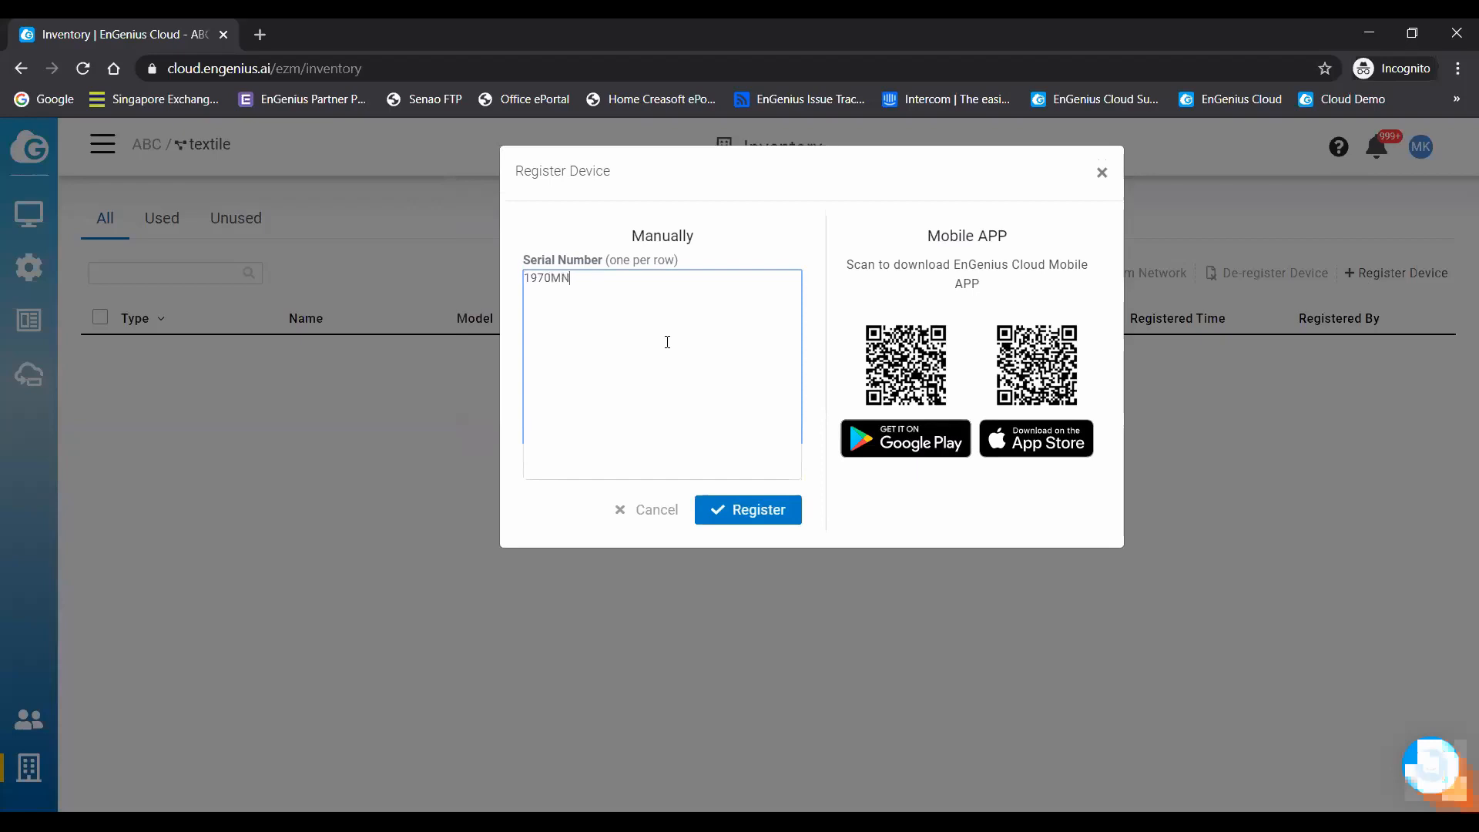
pyautogui.write('211PD7')
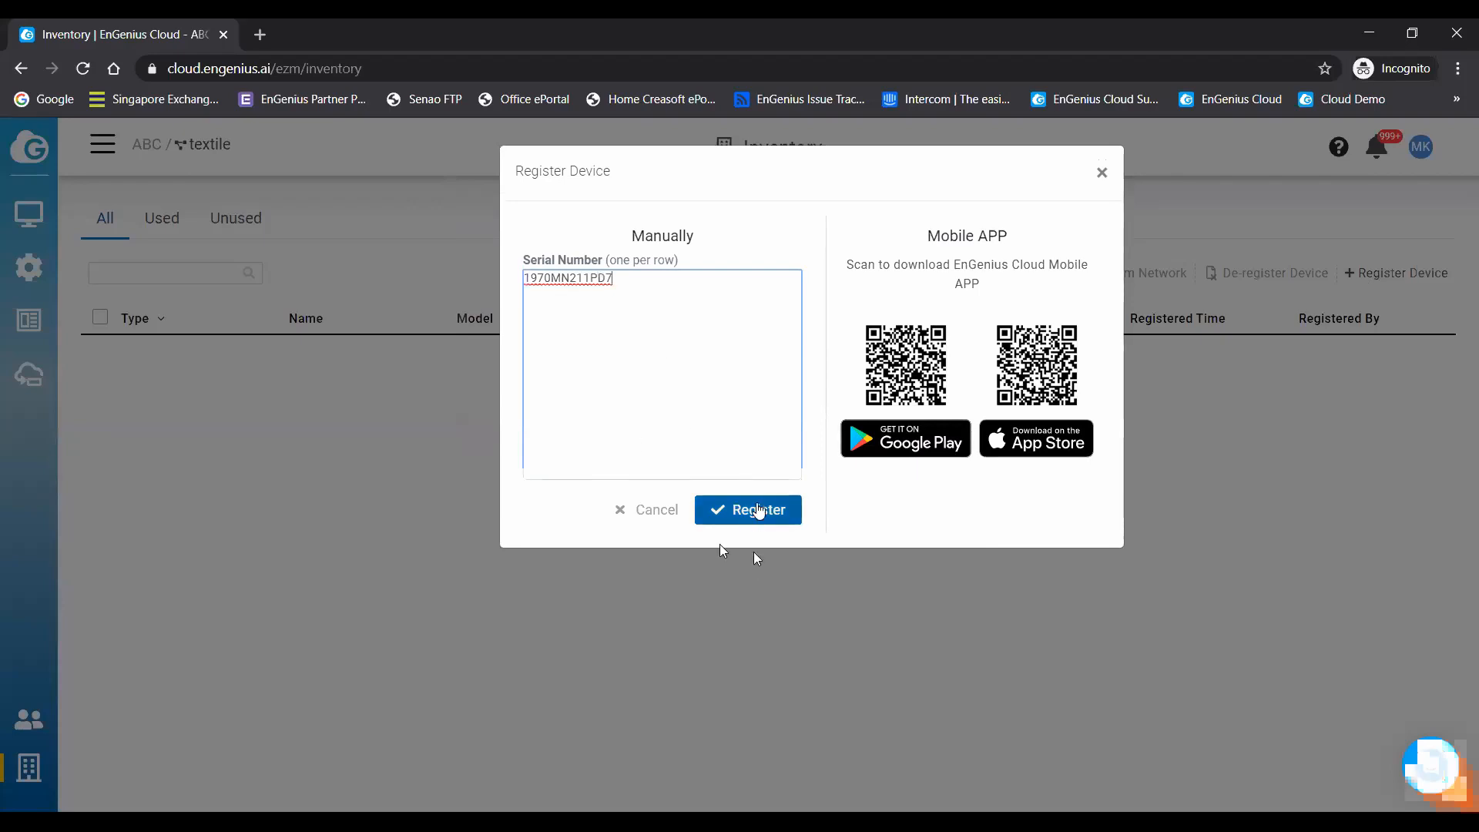
pyautogui.click(761, 511)
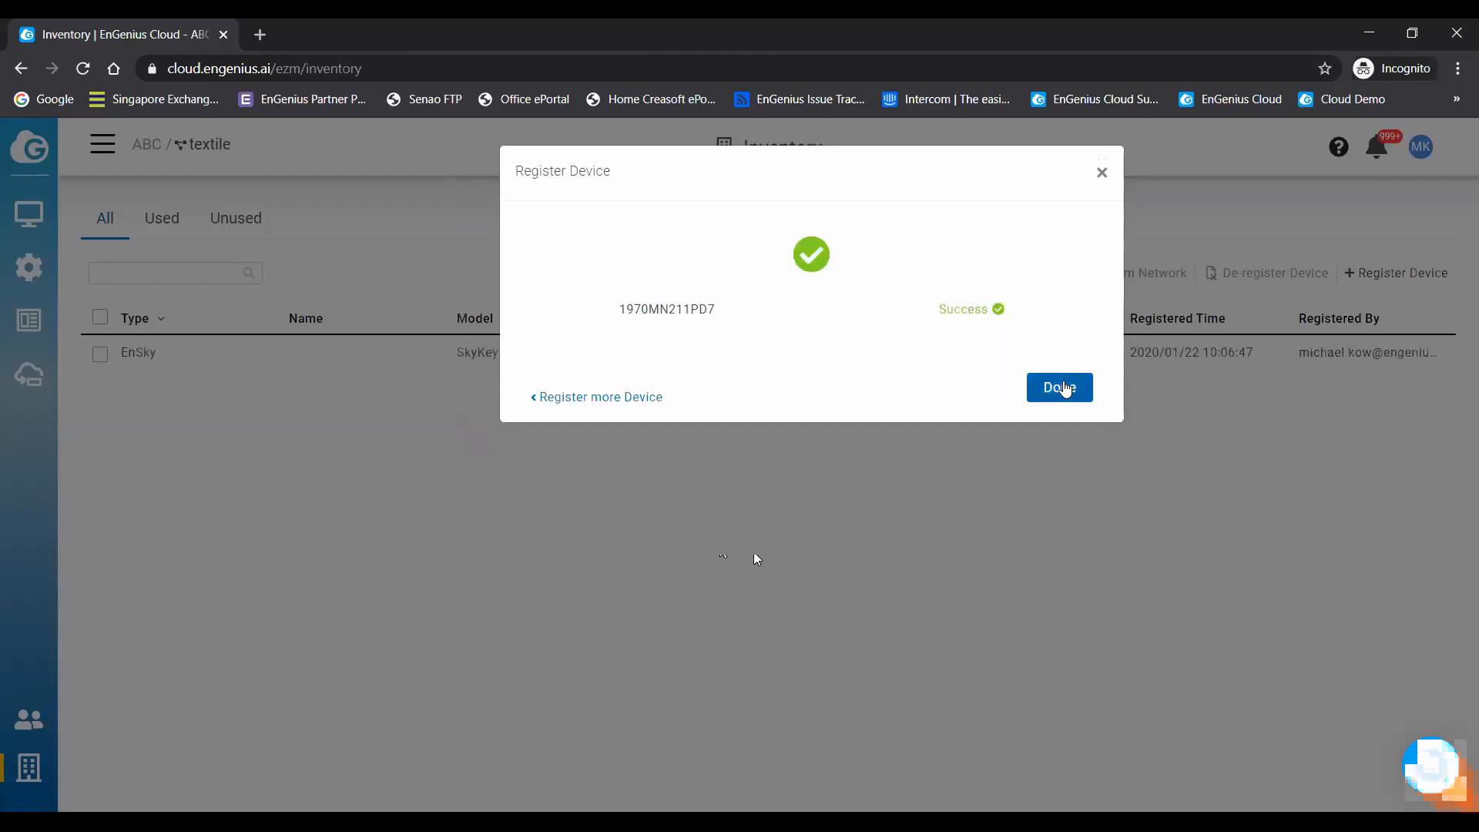
pyautogui.click(1061, 388)
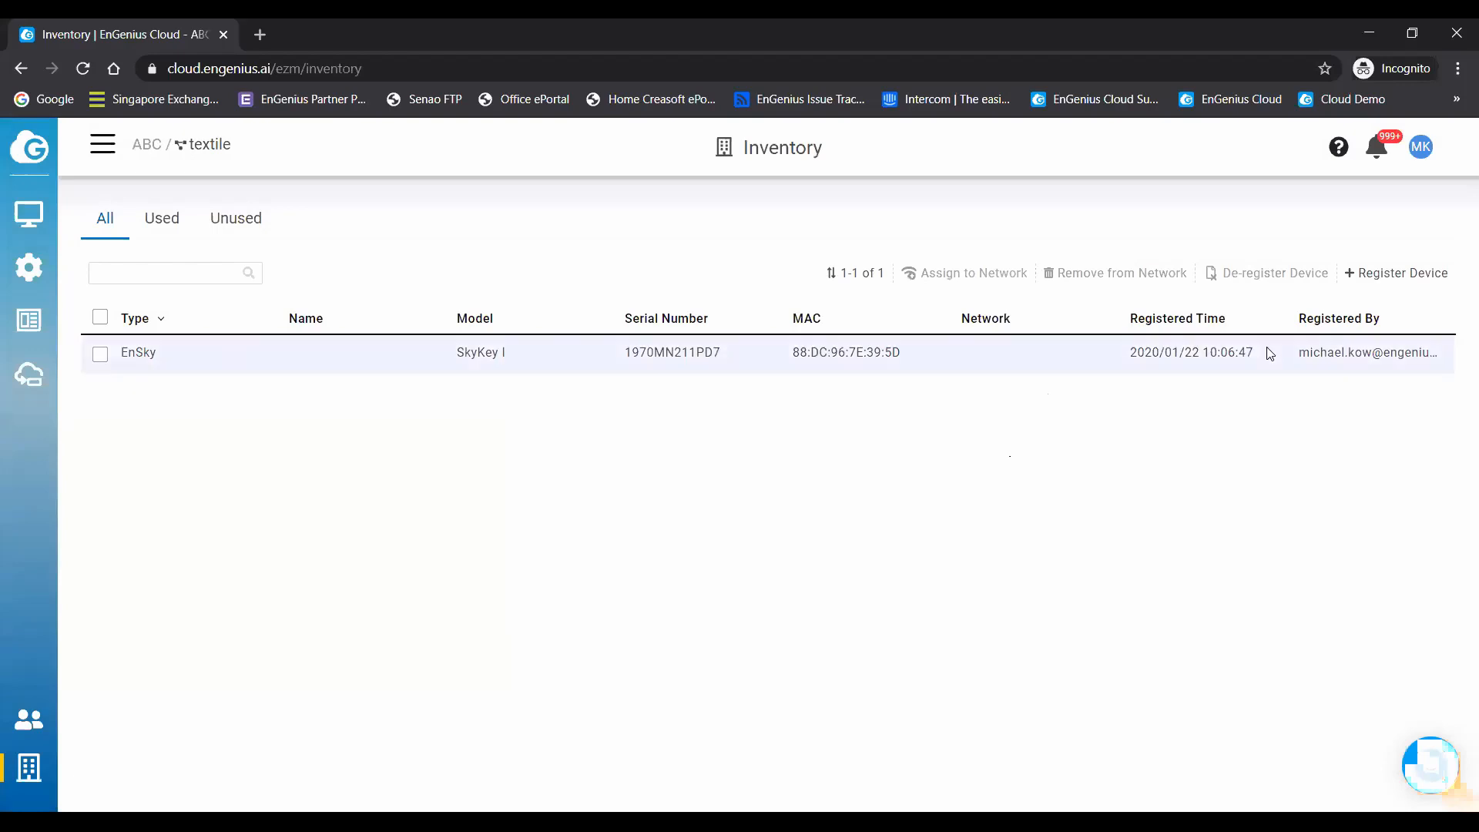
# - Assign the registered SkyKey I device to the textile network and open the EnSky device list
pyautogui.click(100, 355)
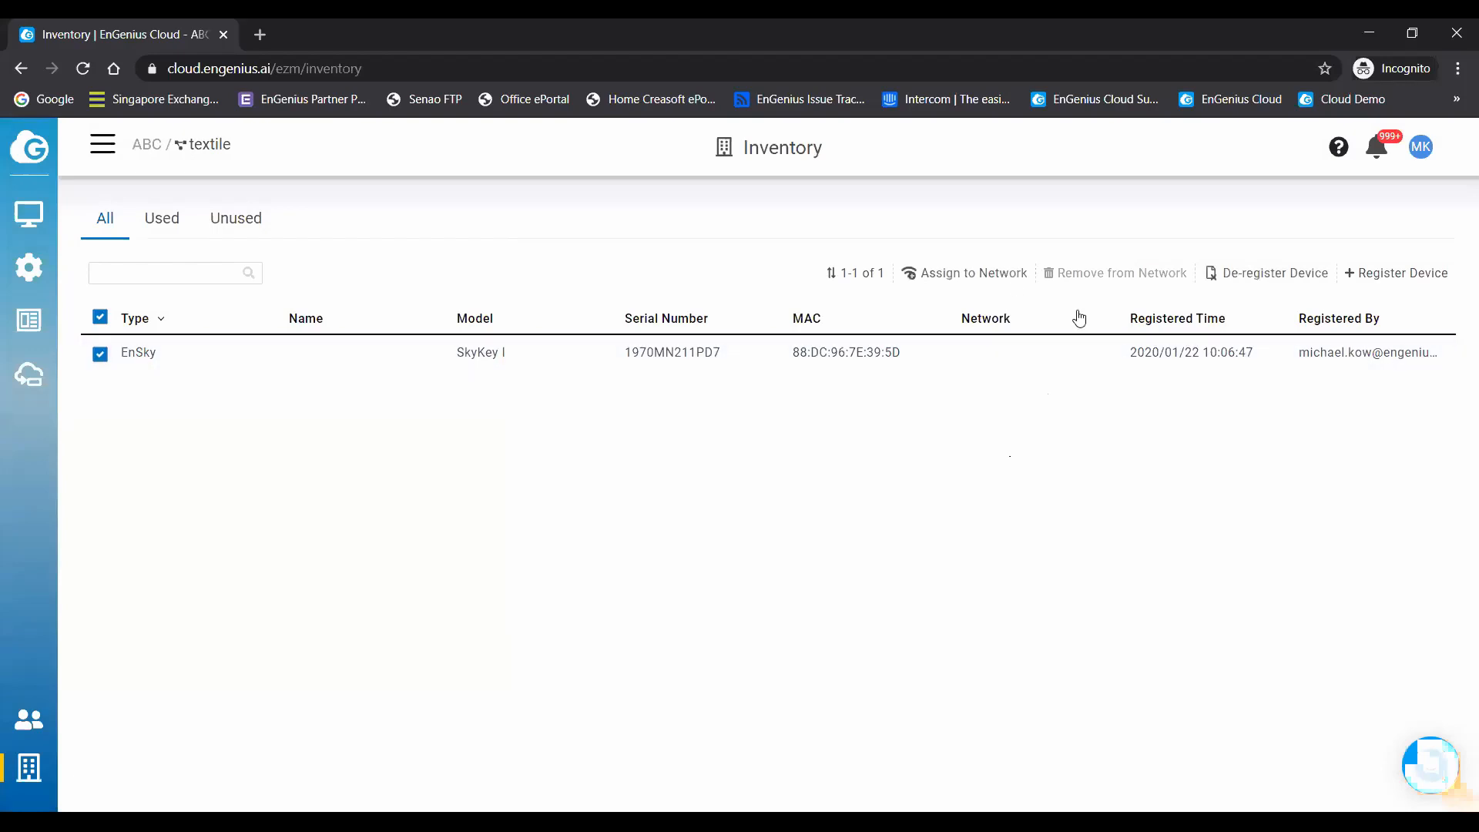
pyautogui.click(986, 274)
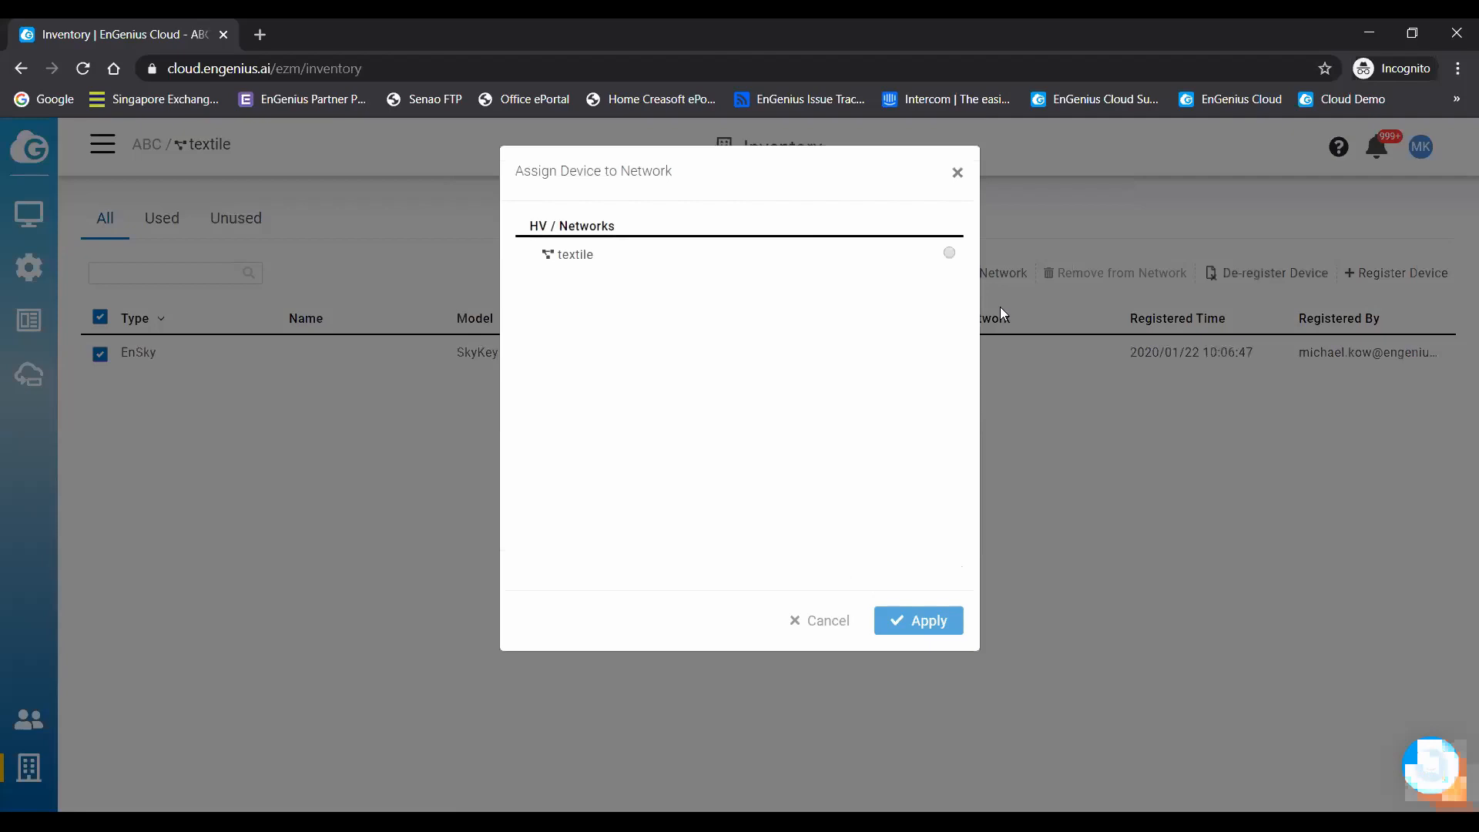
pyautogui.click(946, 254)
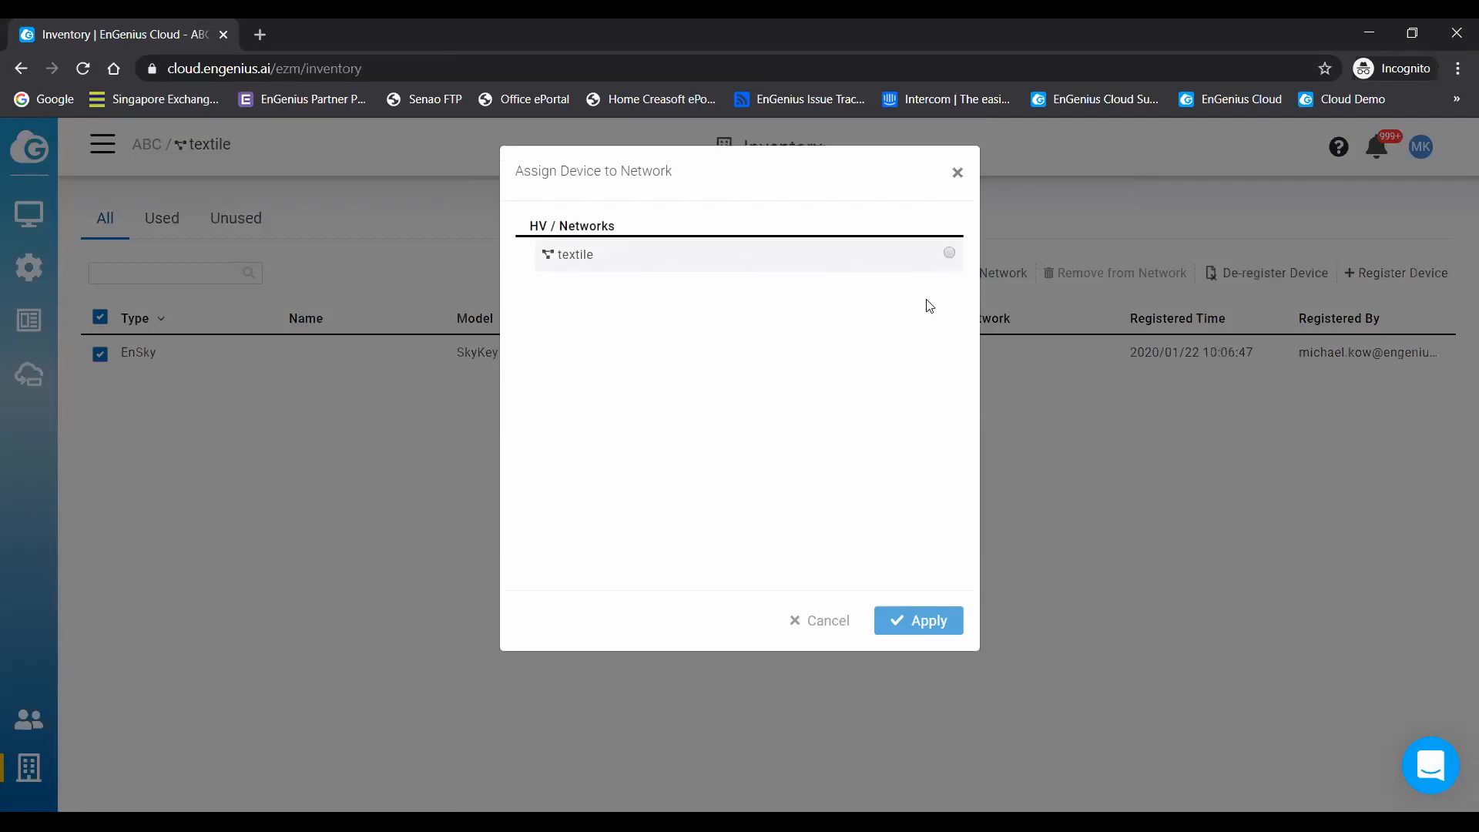
pyautogui.click(929, 620)
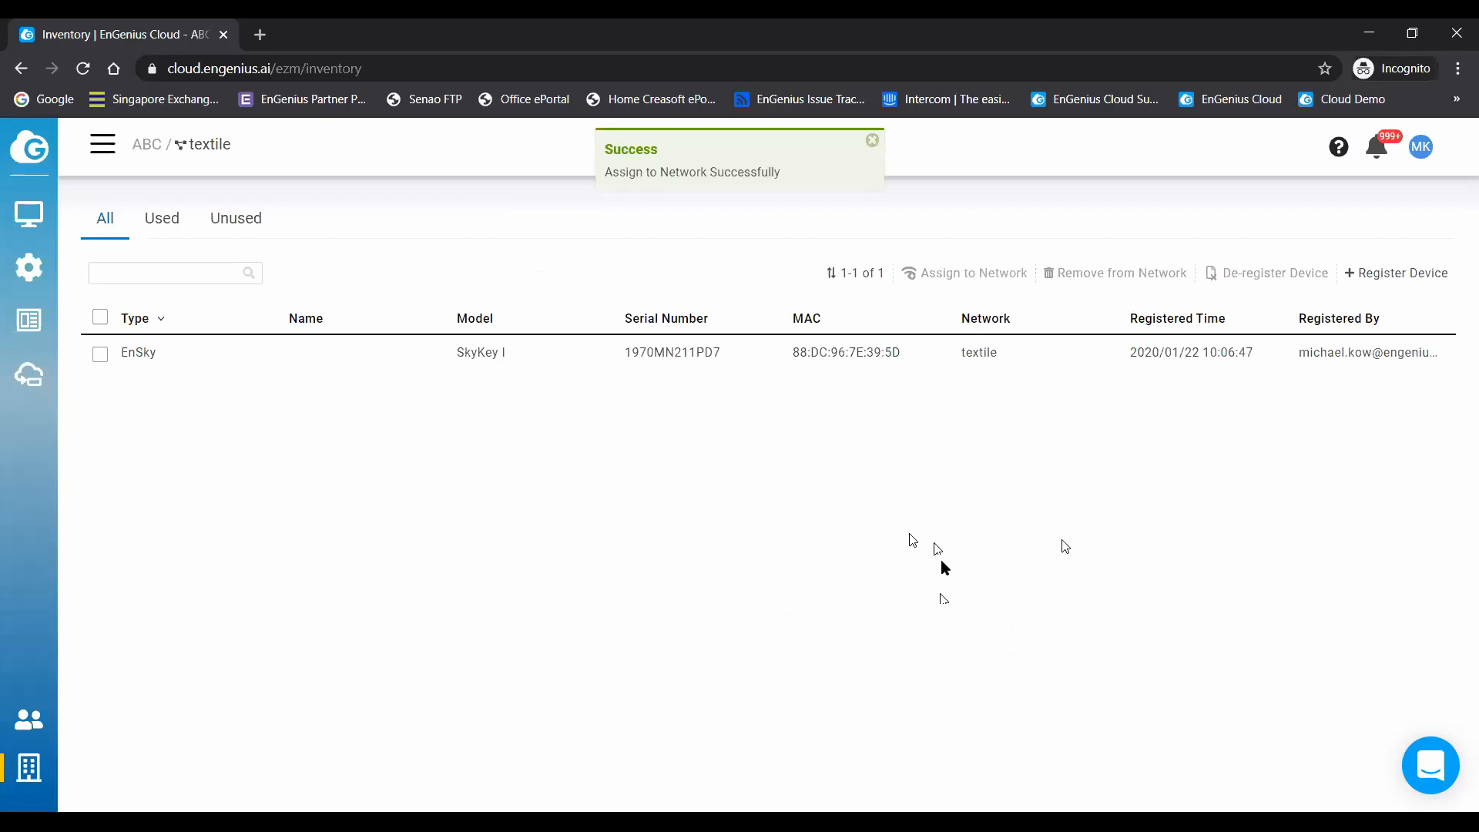
pyautogui.click(28, 216)
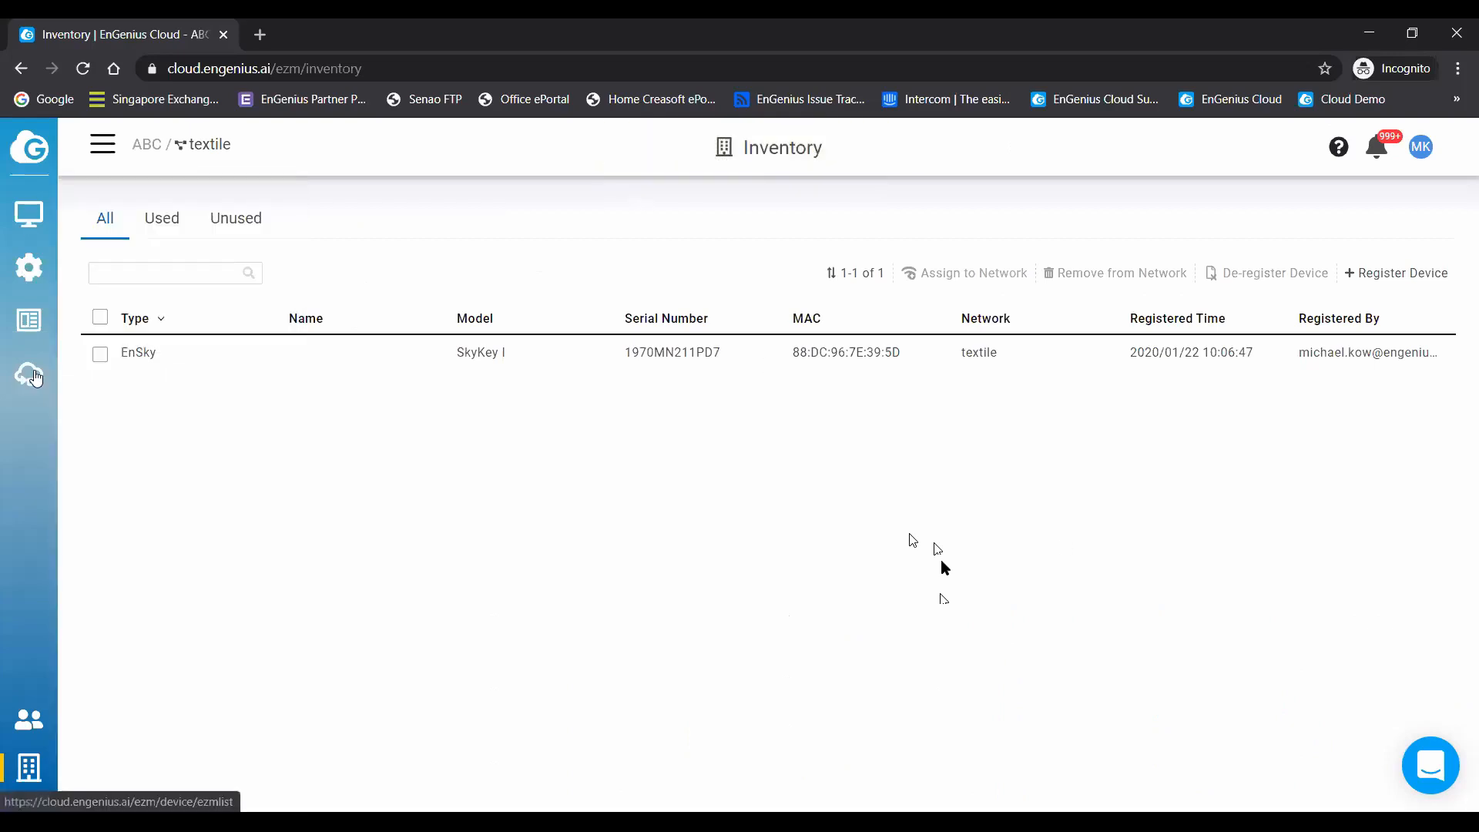
pyautogui.click(35, 377)
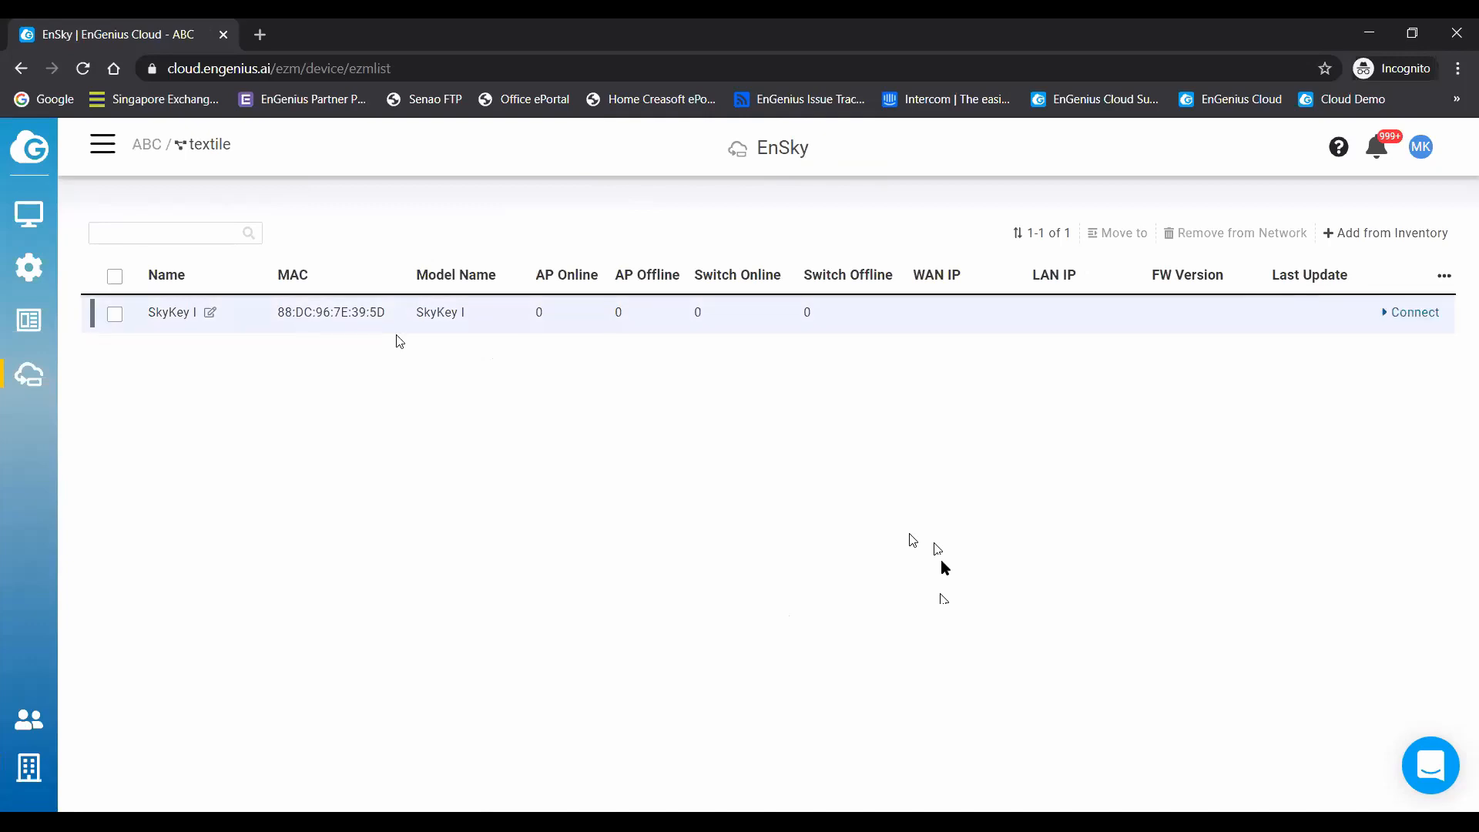
# - Review the textile network's dashboard and return to the EnSky device list
pyautogui.moveTo(31, 230)
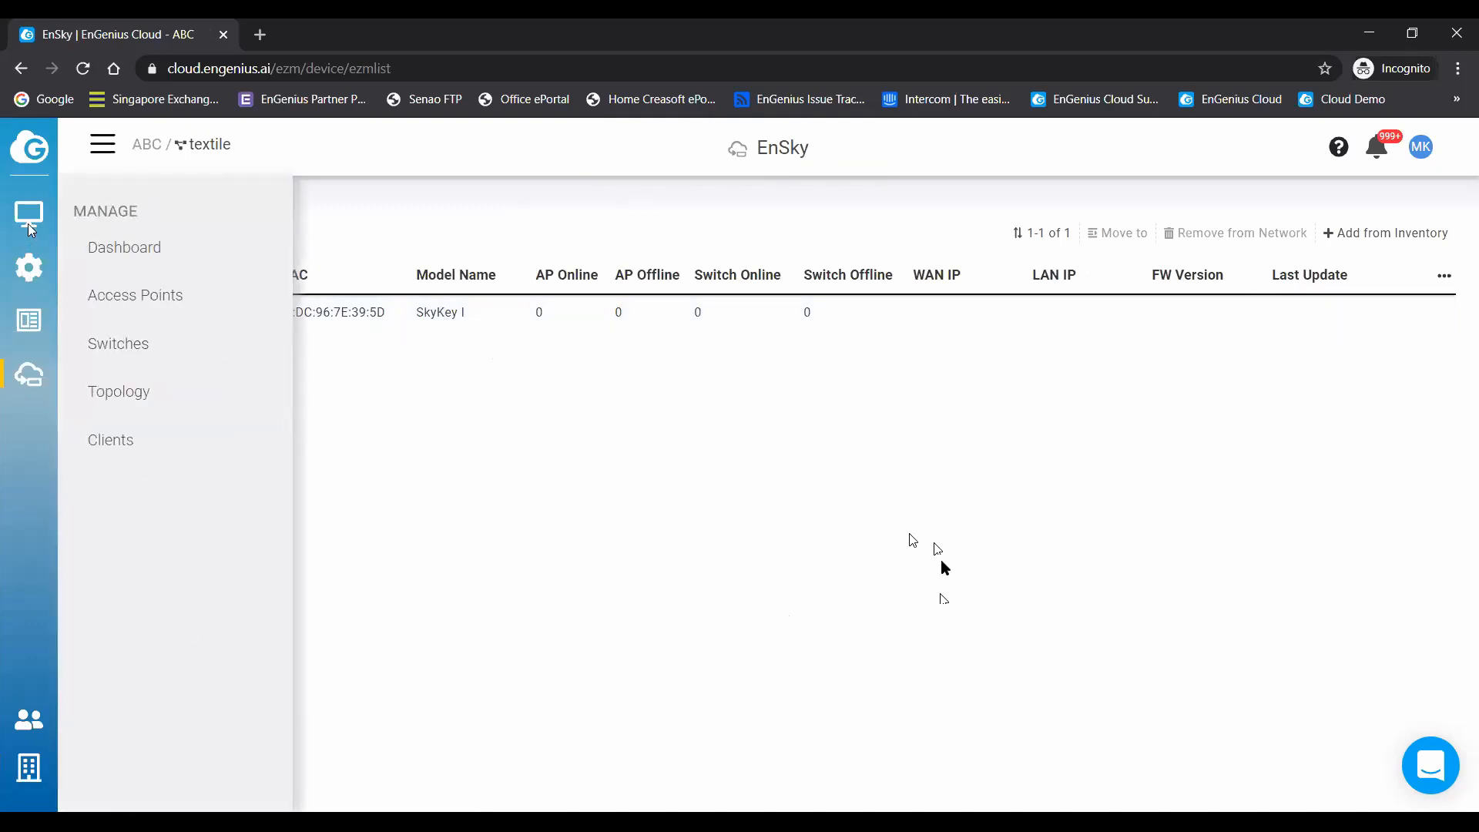
pyautogui.click(122, 247)
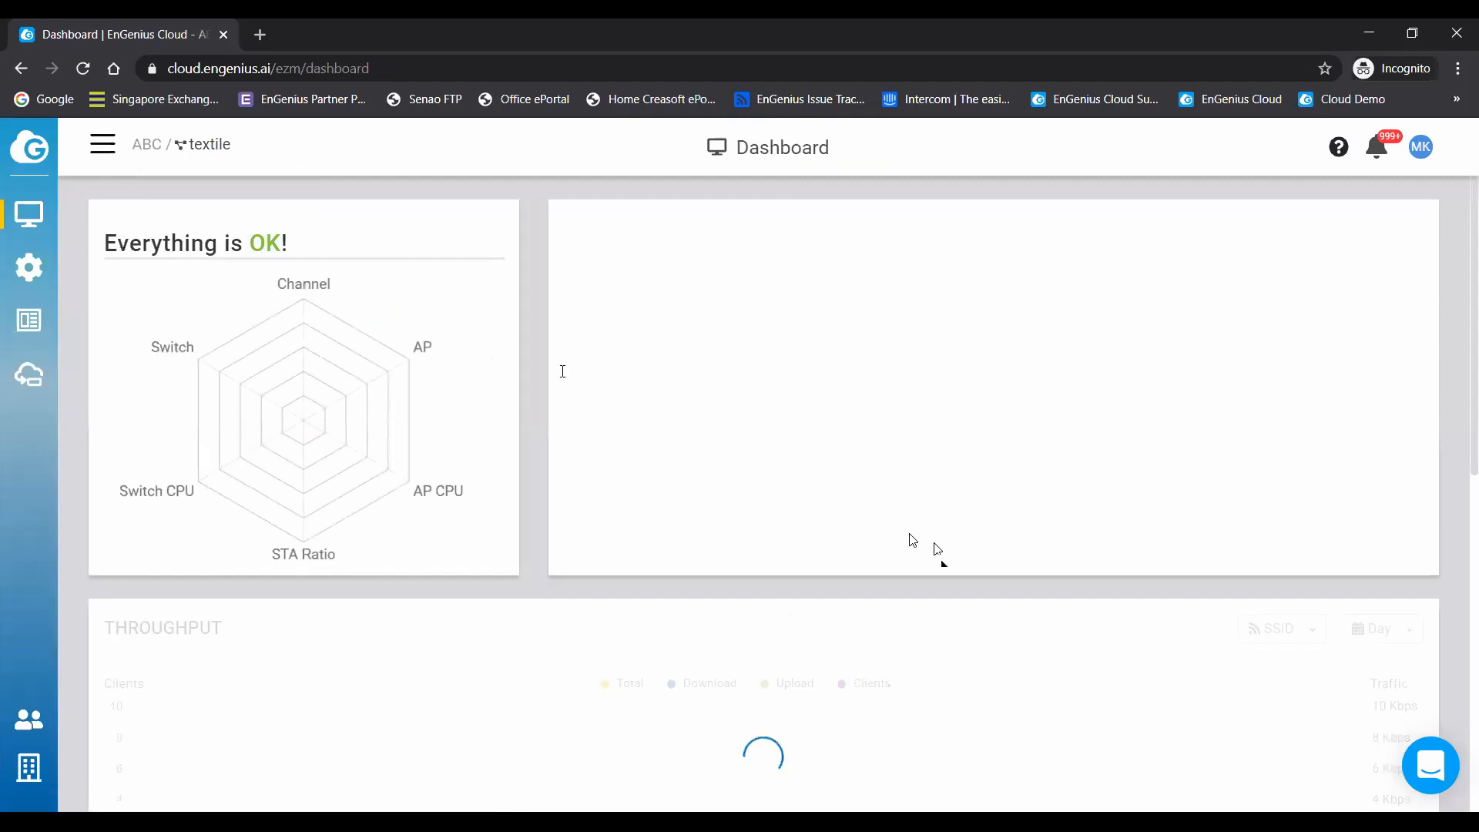
pyautogui.scroll(-1, 1094, 519)
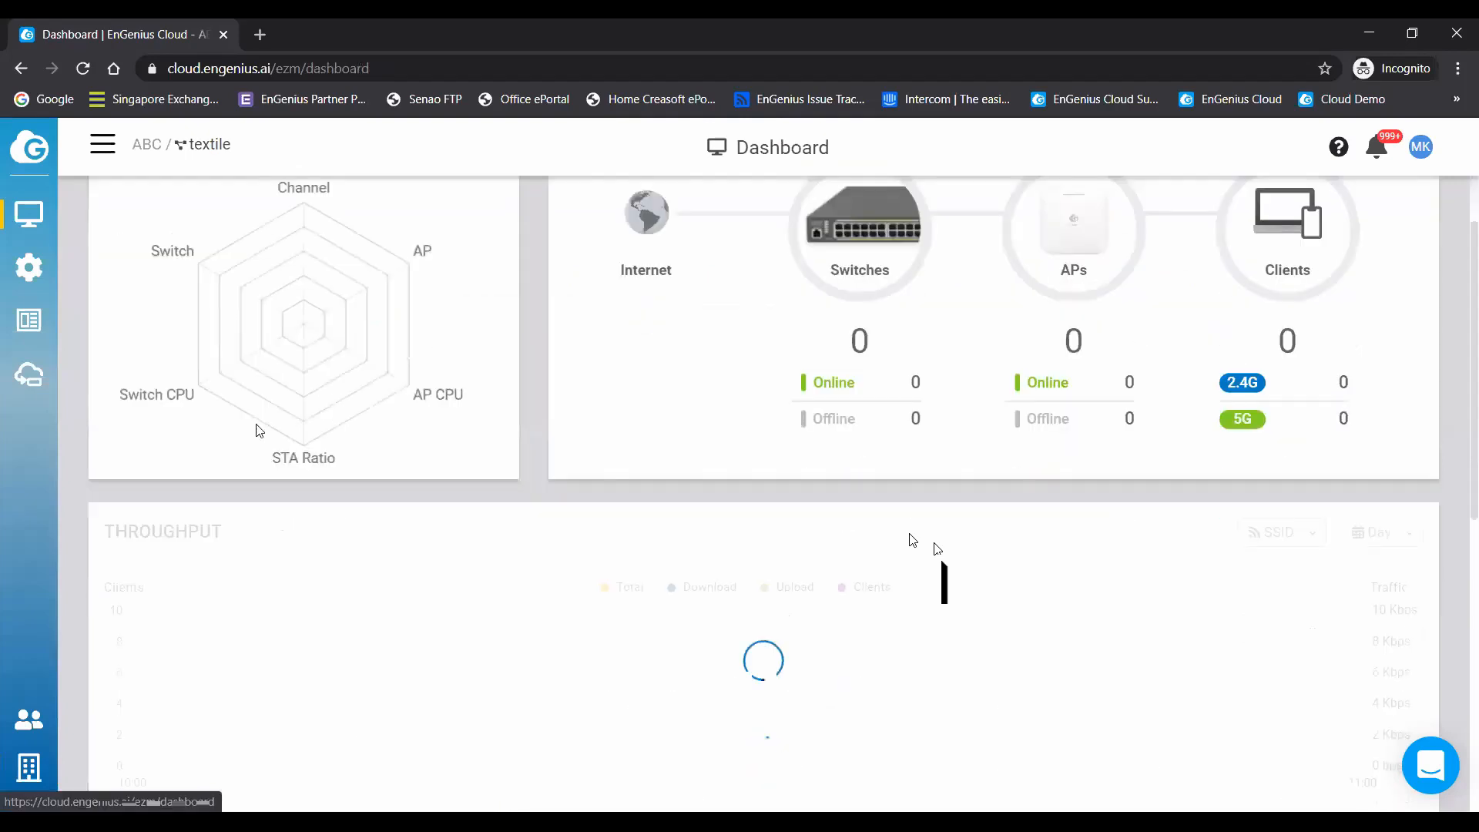
pyautogui.click(32, 385)
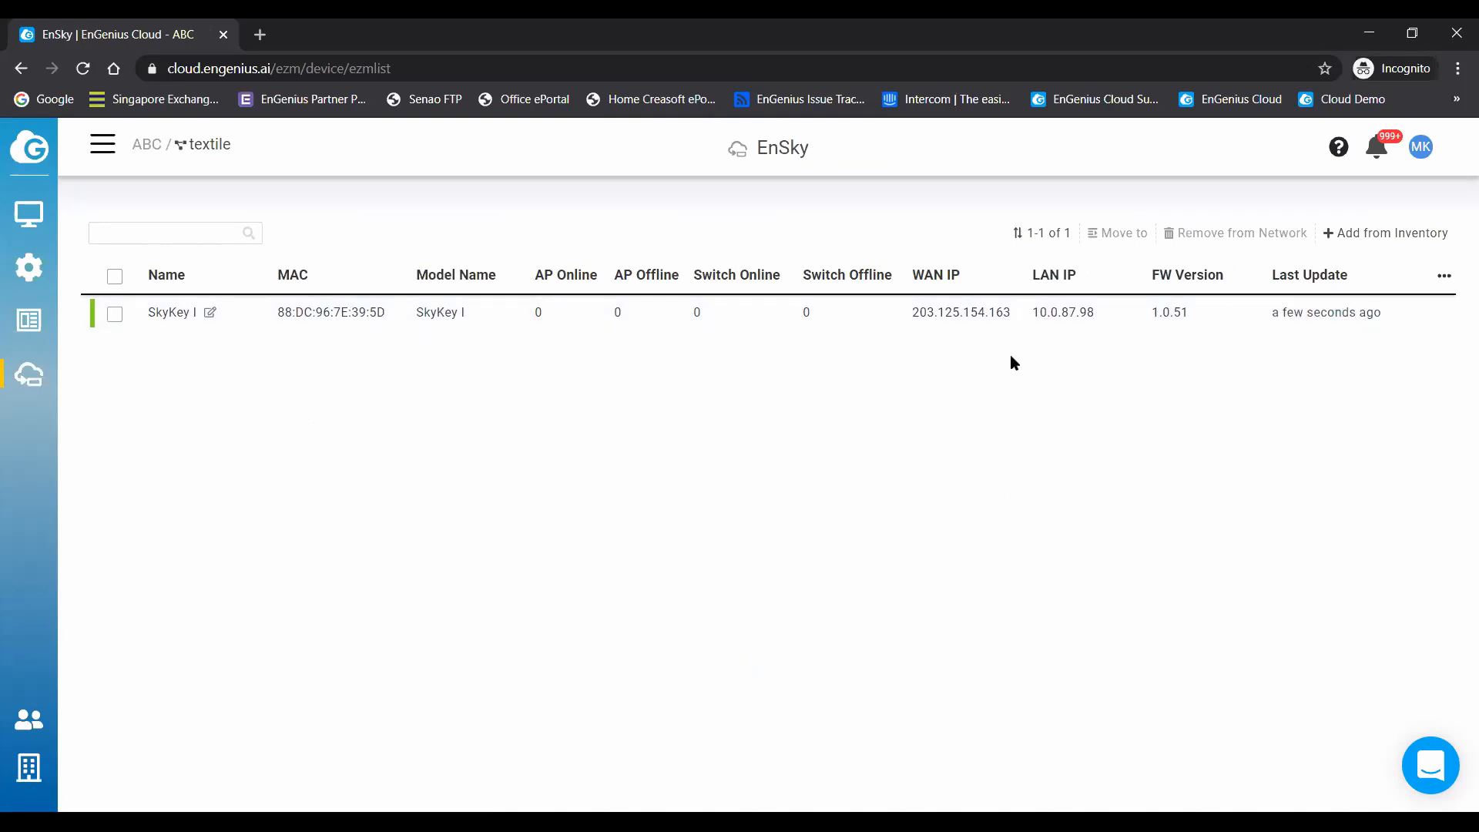
# - Connect remotely to the ezMaster interface of the SkyKey I device
pyautogui.moveTo(1097, 330)
pyautogui.moveTo(1418, 317)
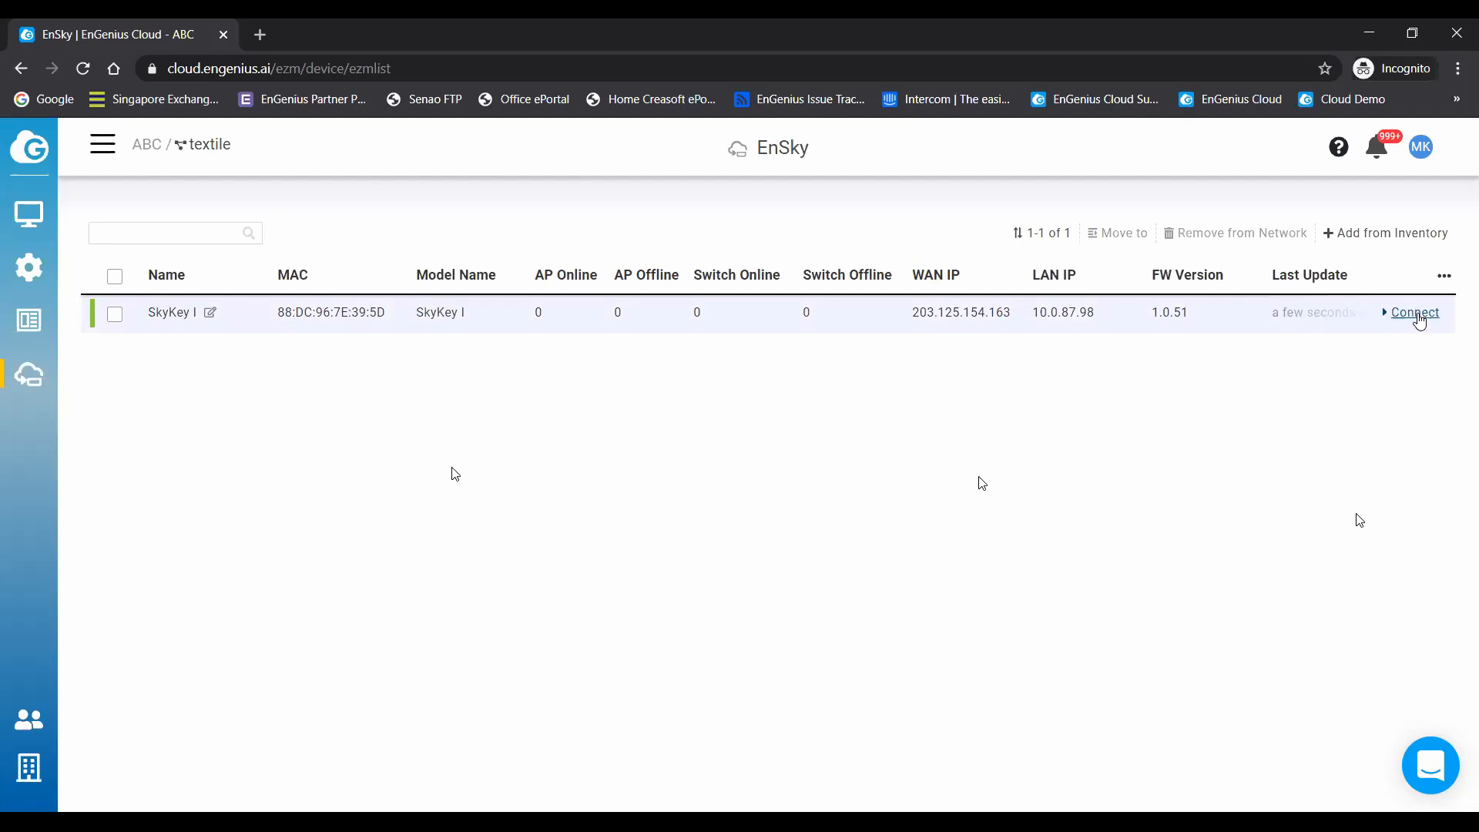
pyautogui.click(1418, 313)
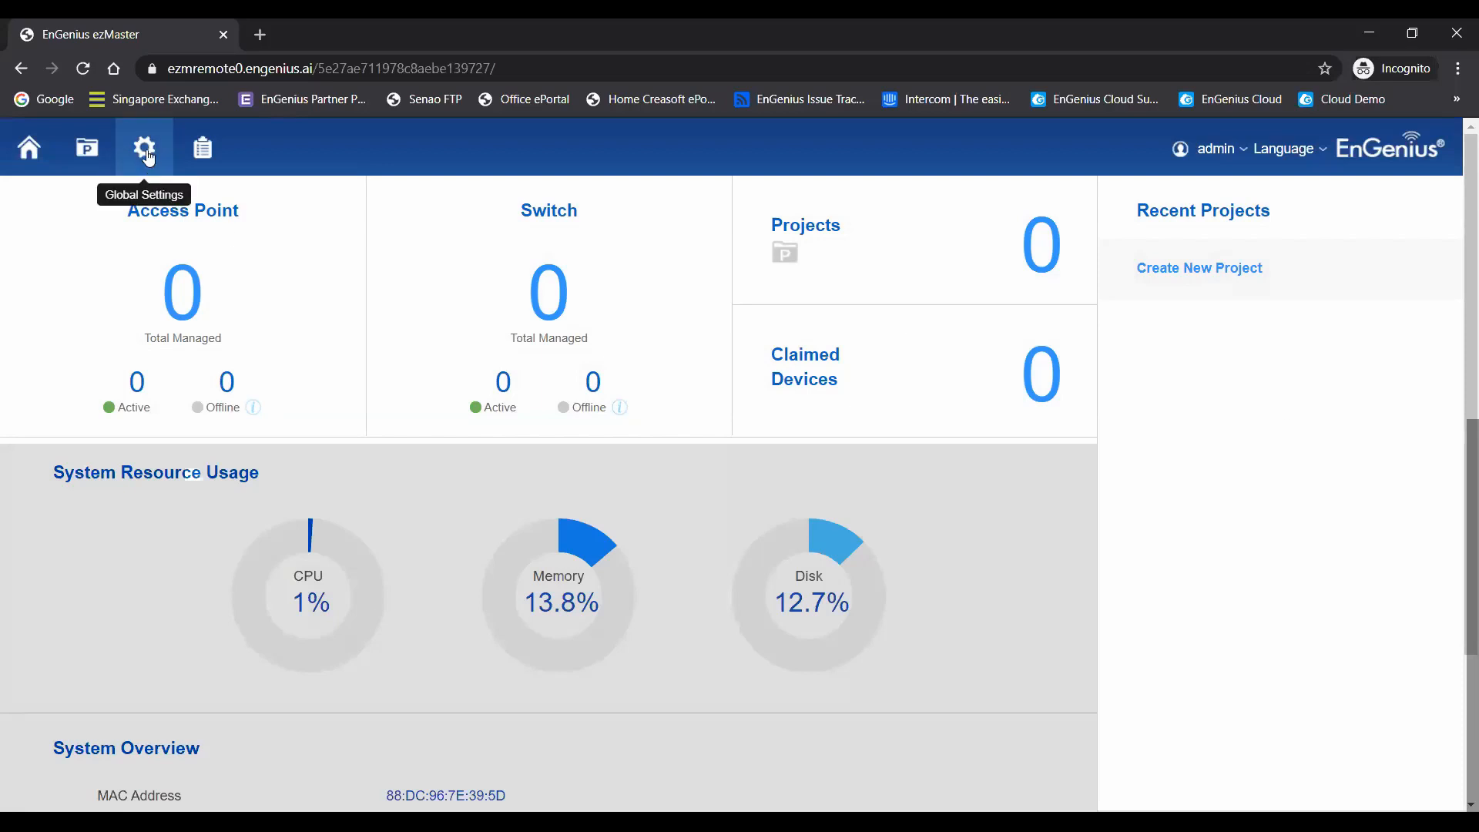
# - Create an ezMaster project named textile and select the EWS377AP access point among its devices pending approval
pyautogui.click(88, 151)
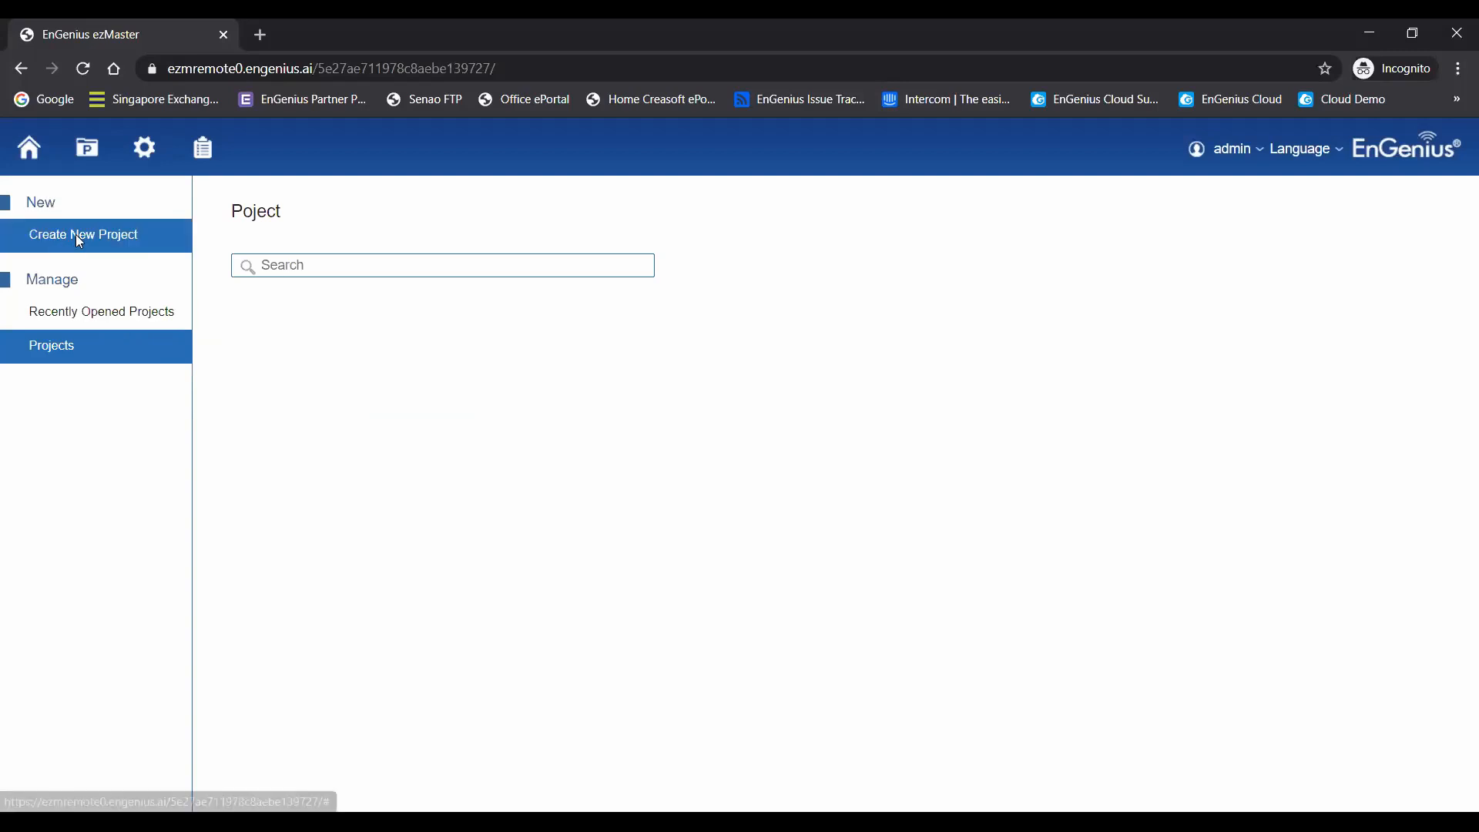
pyautogui.click(79, 241)
pyautogui.click(586, 262)
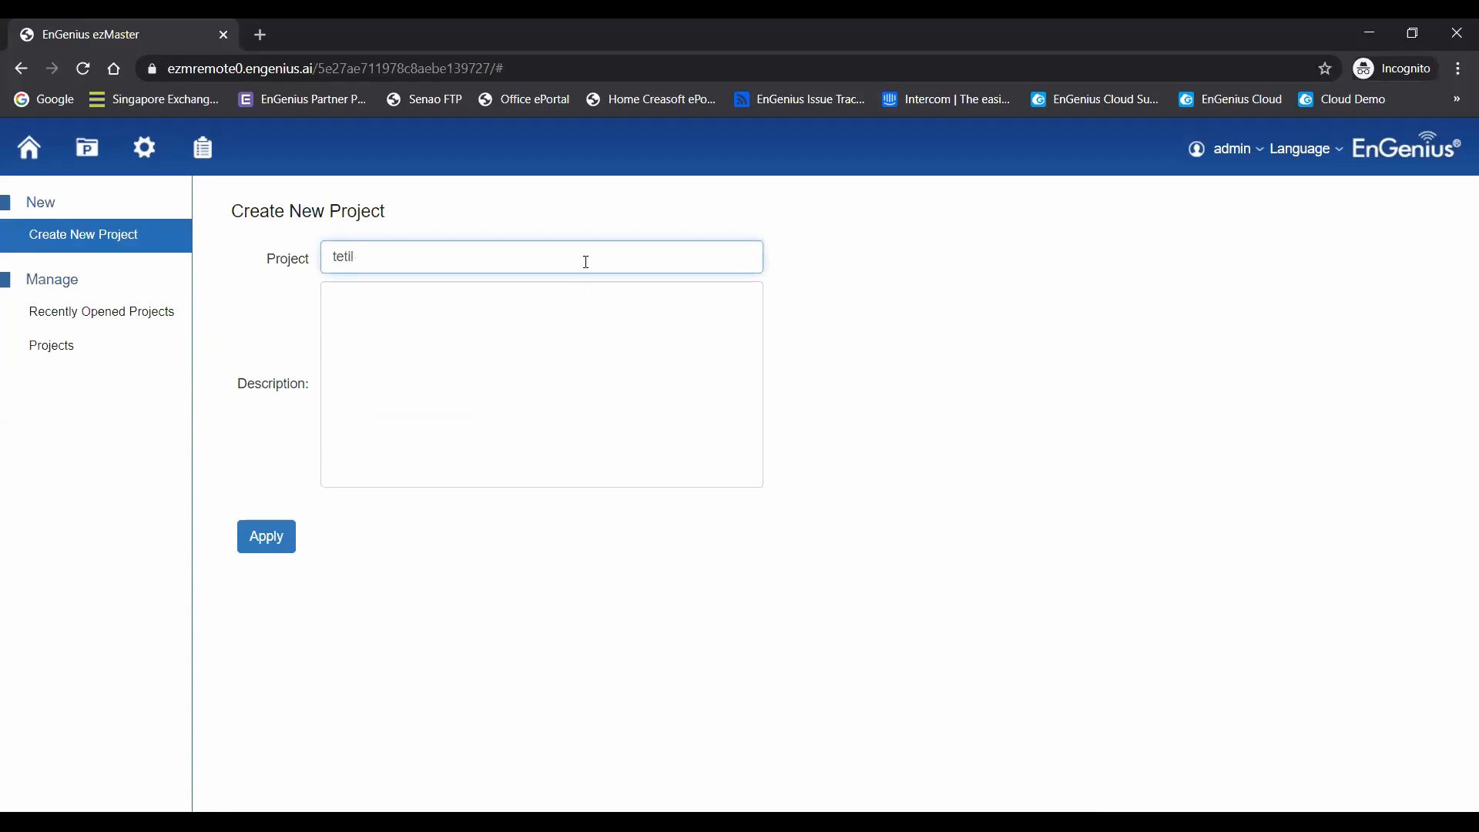
pyautogui.write('textile')
pyautogui.click(268, 537)
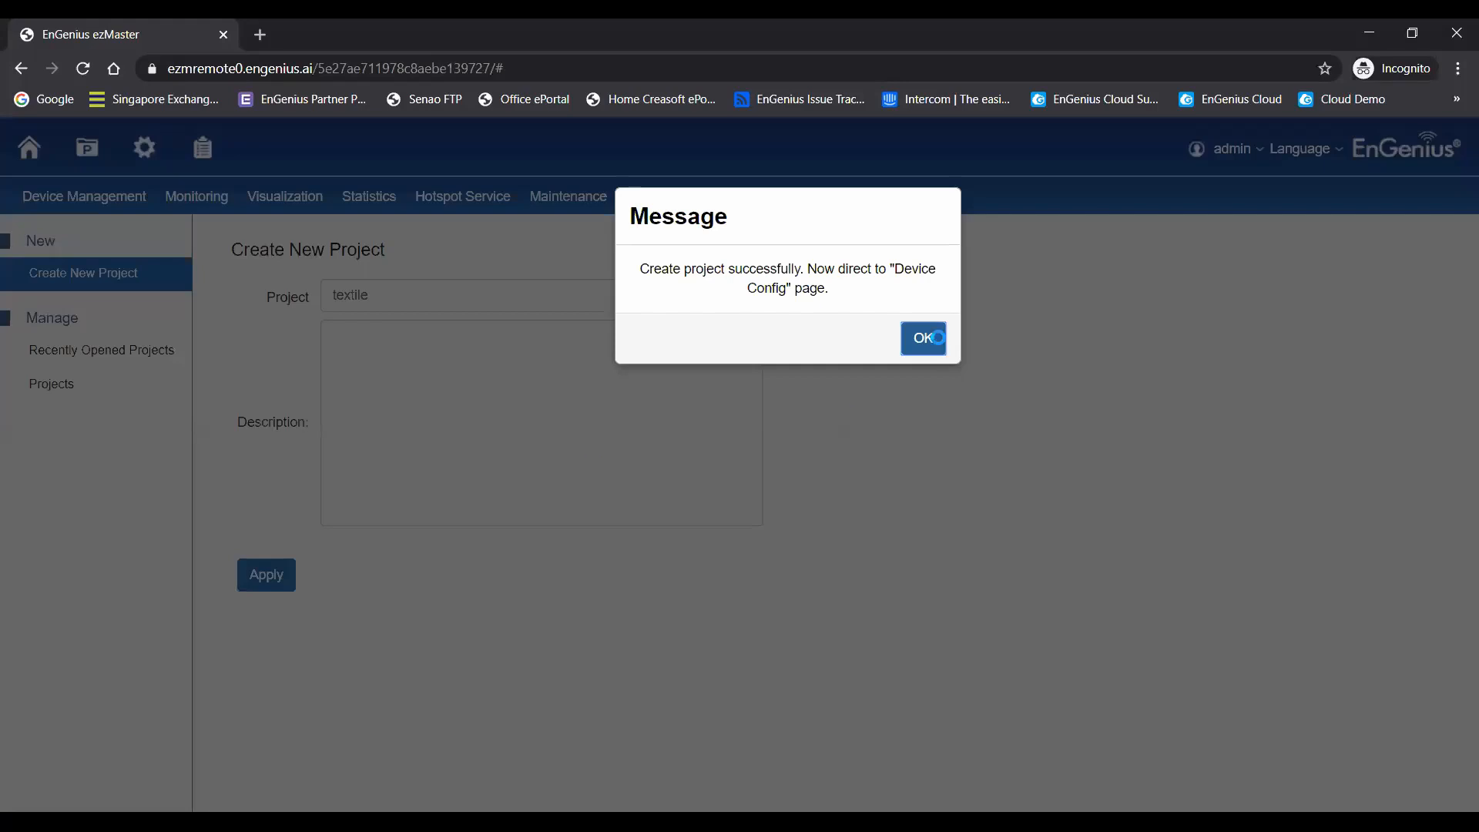
pyautogui.click(926, 341)
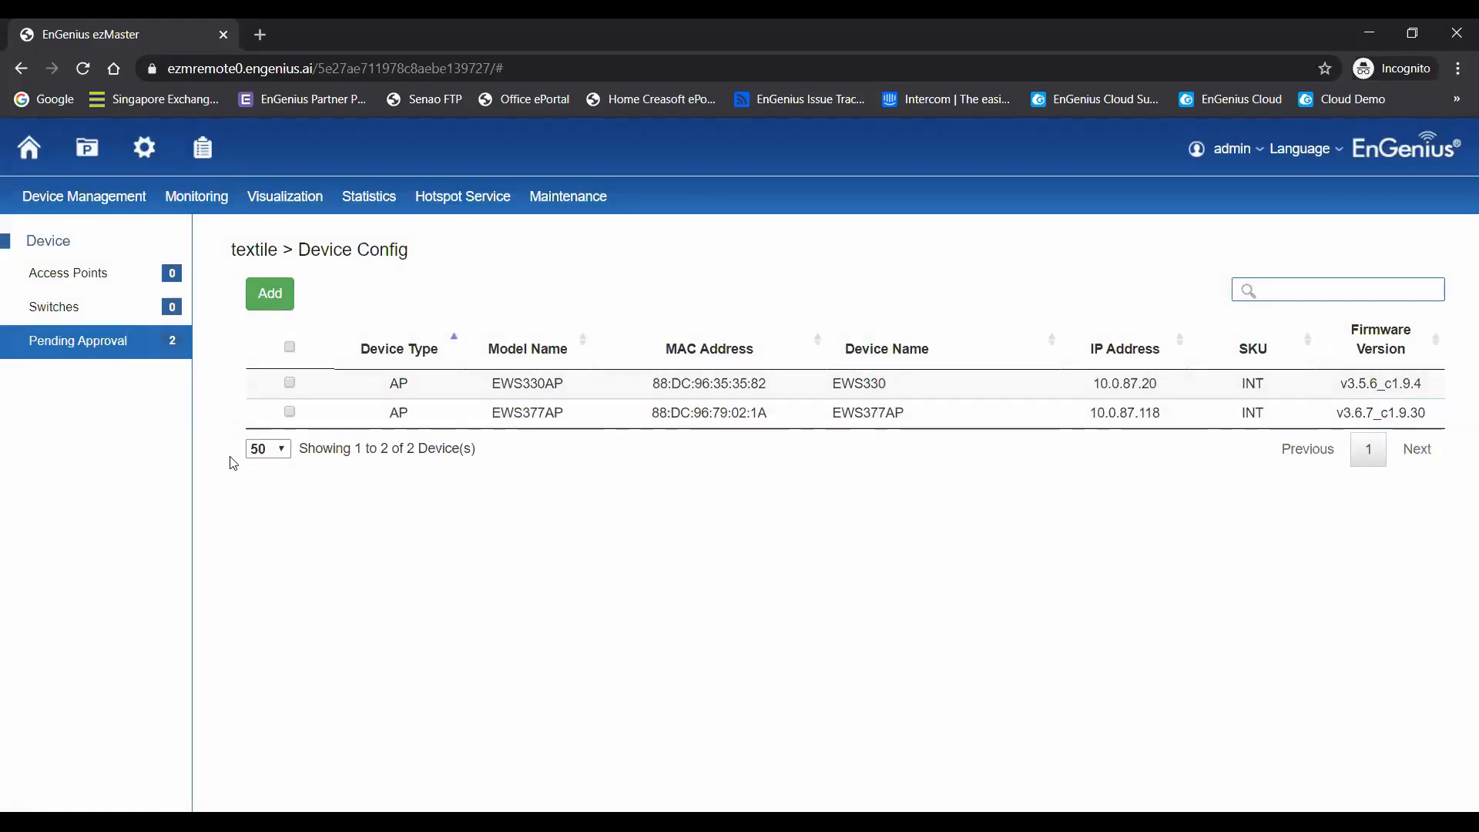
pyautogui.click(290, 412)
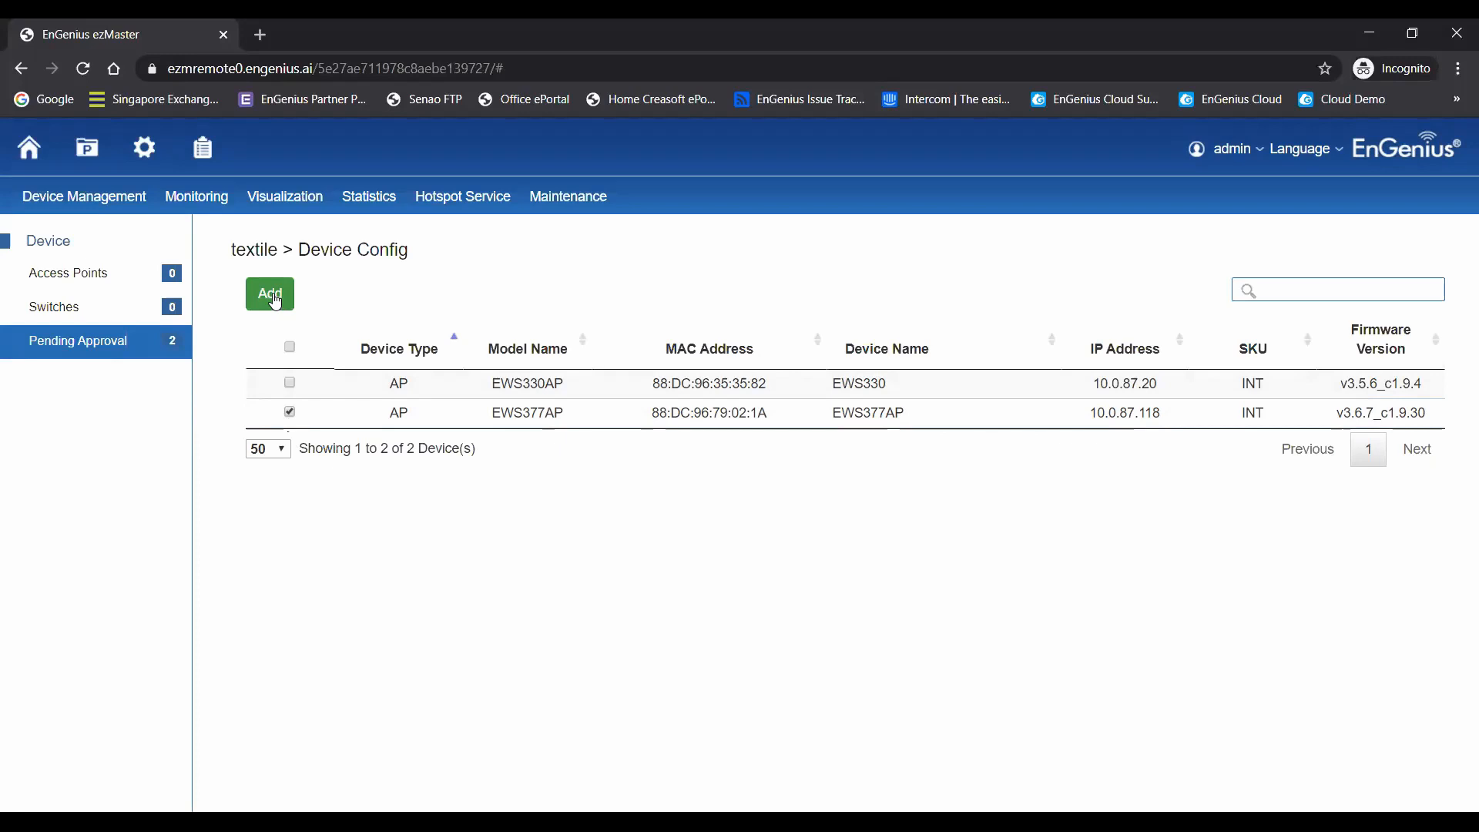
# - Review the Remote Access setting and the ezMaster backup and restore options, including SD Card, in the global settings
pyautogui.click(151, 154)
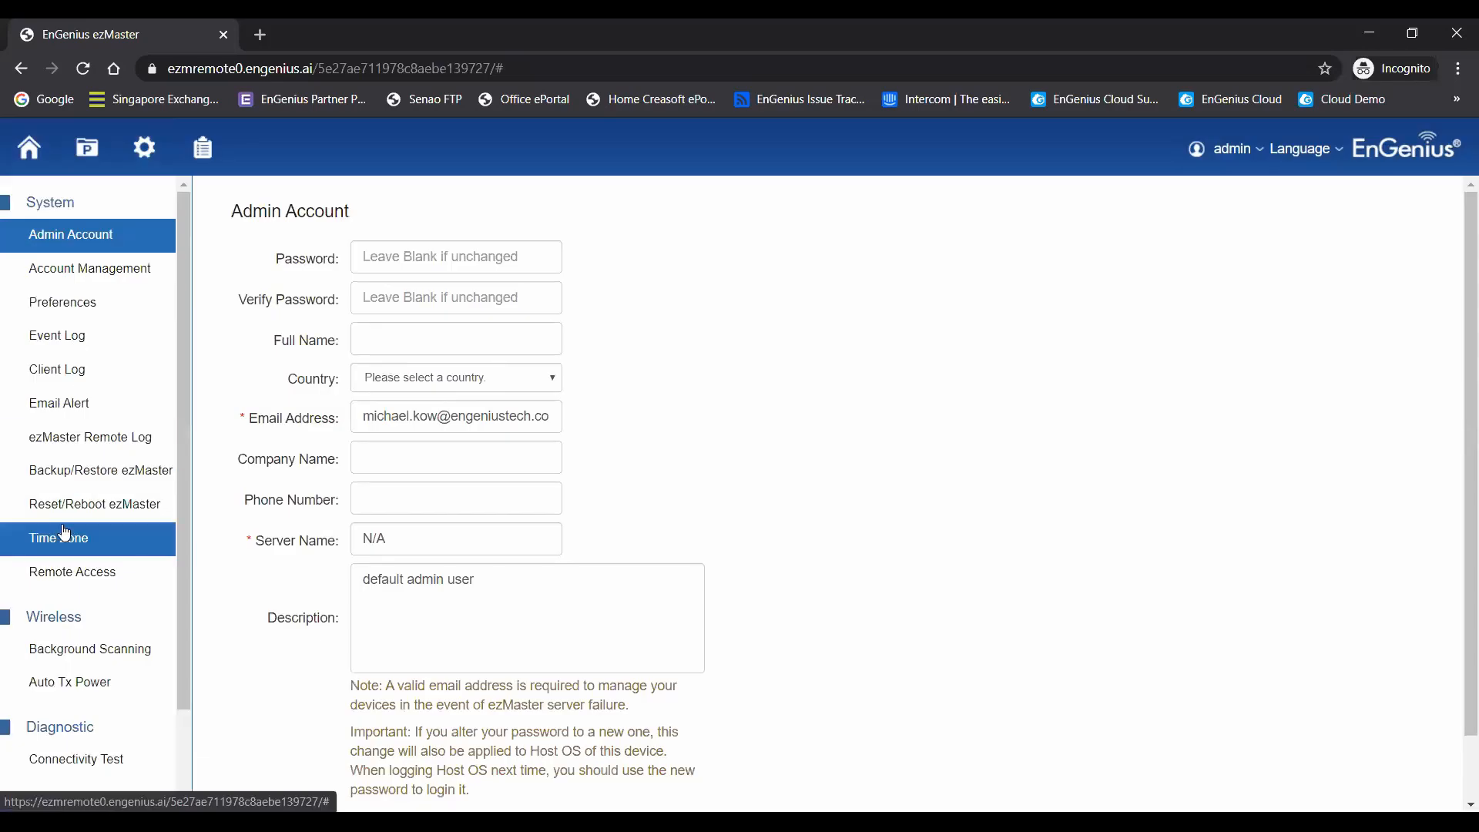
pyautogui.click(83, 577)
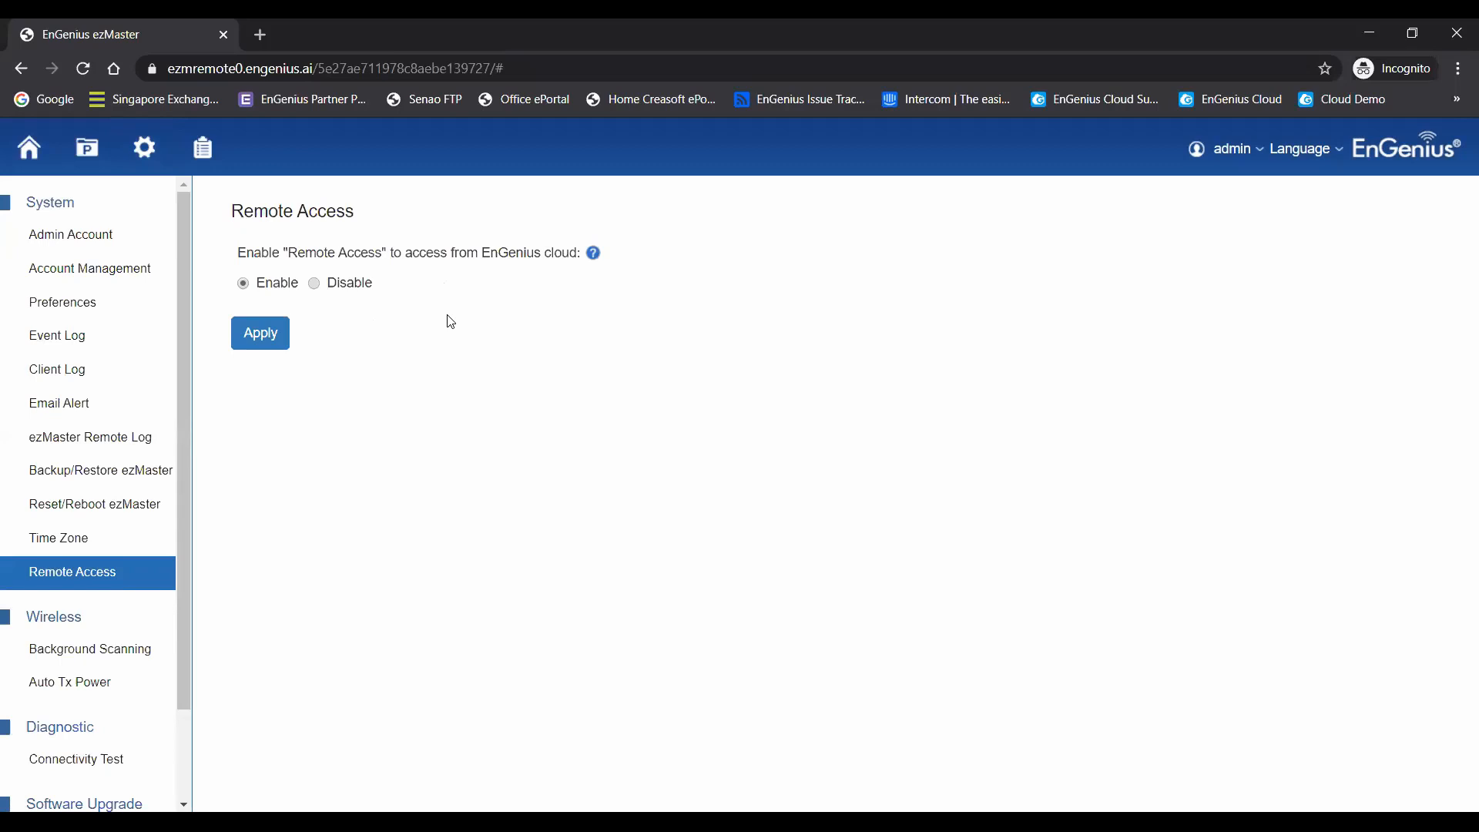
pyautogui.click(99, 470)
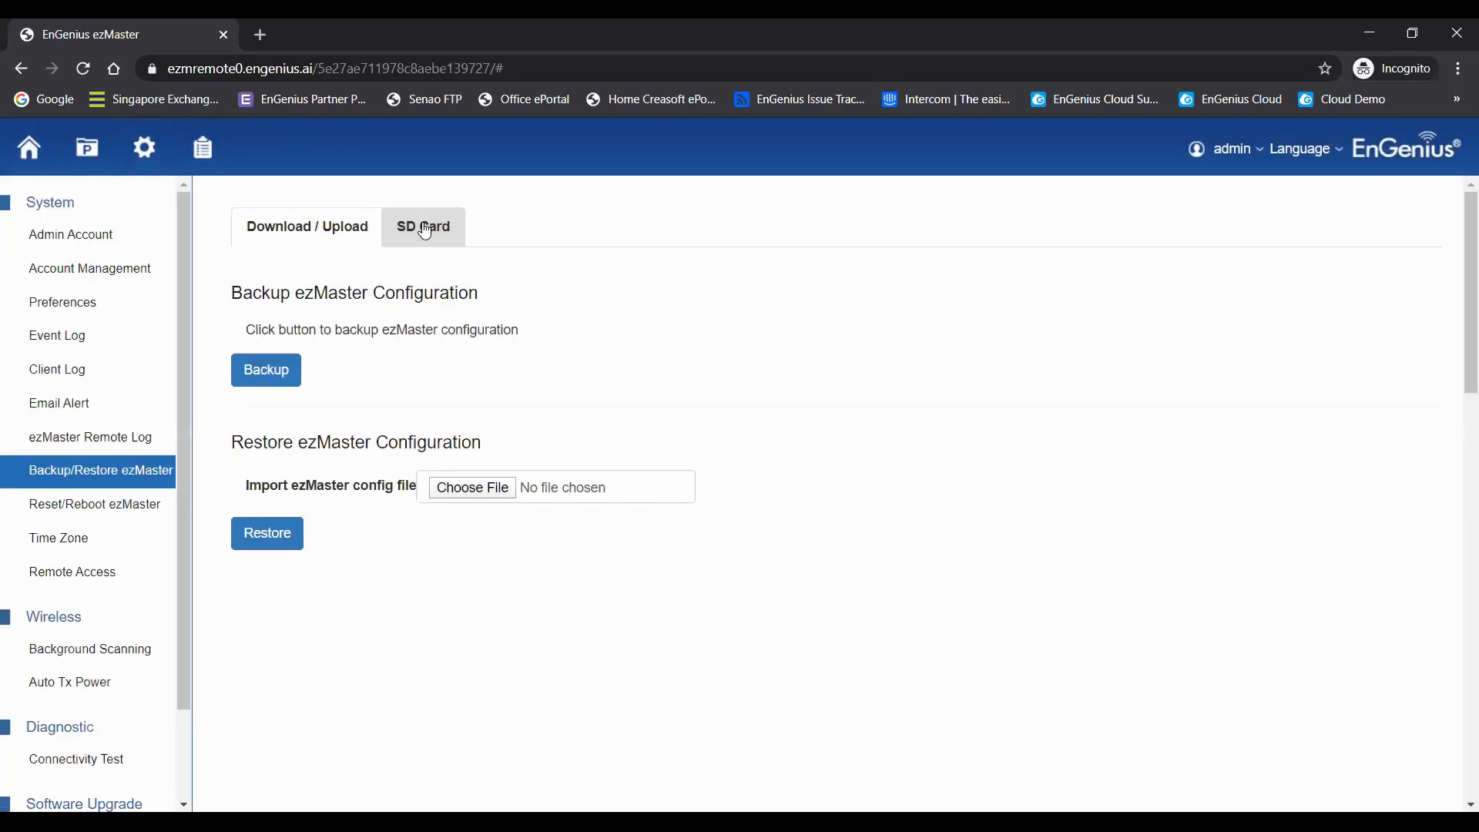
pyautogui.click(423, 228)
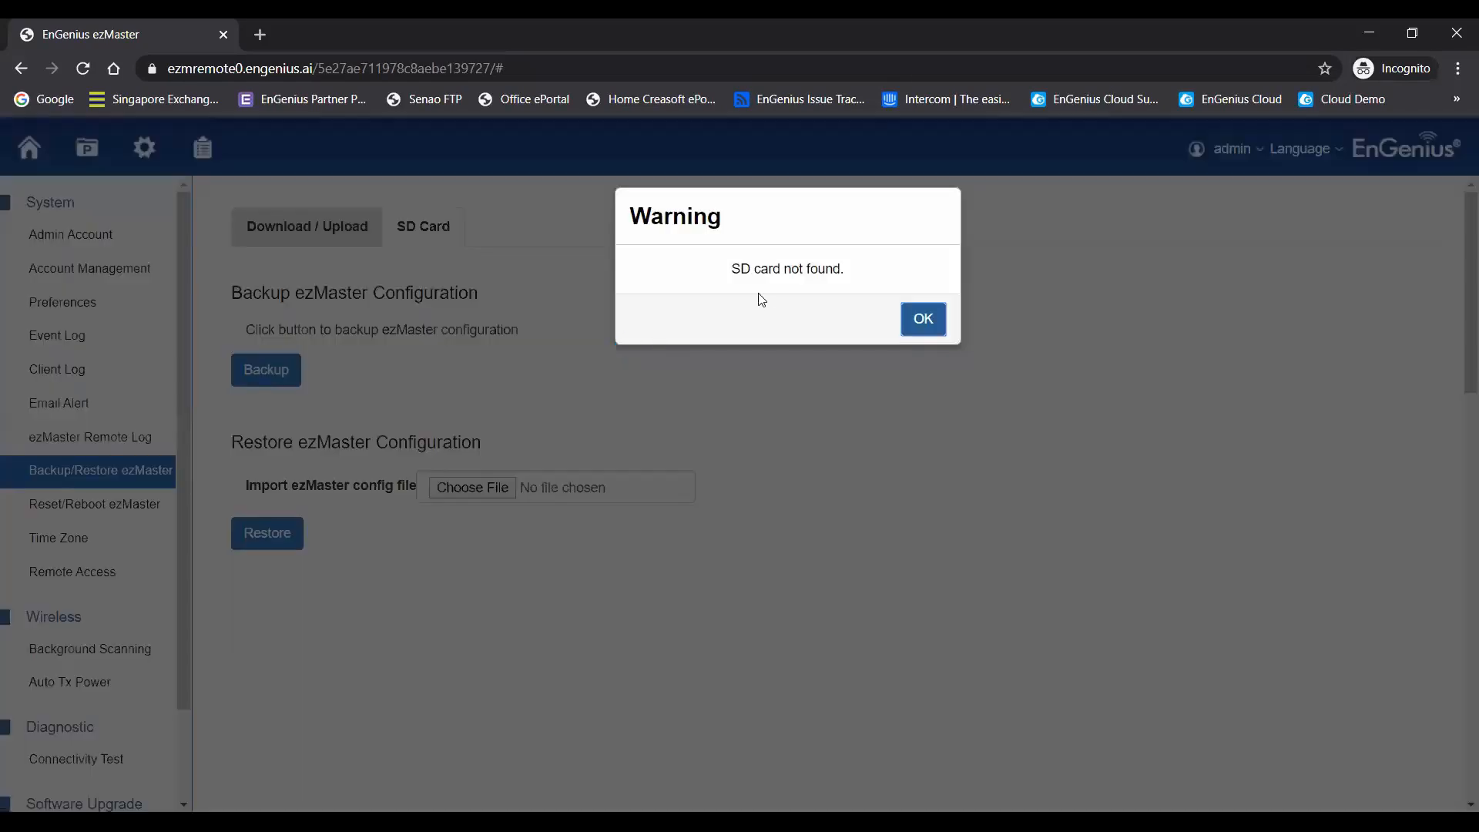
pyautogui.click(924, 320)
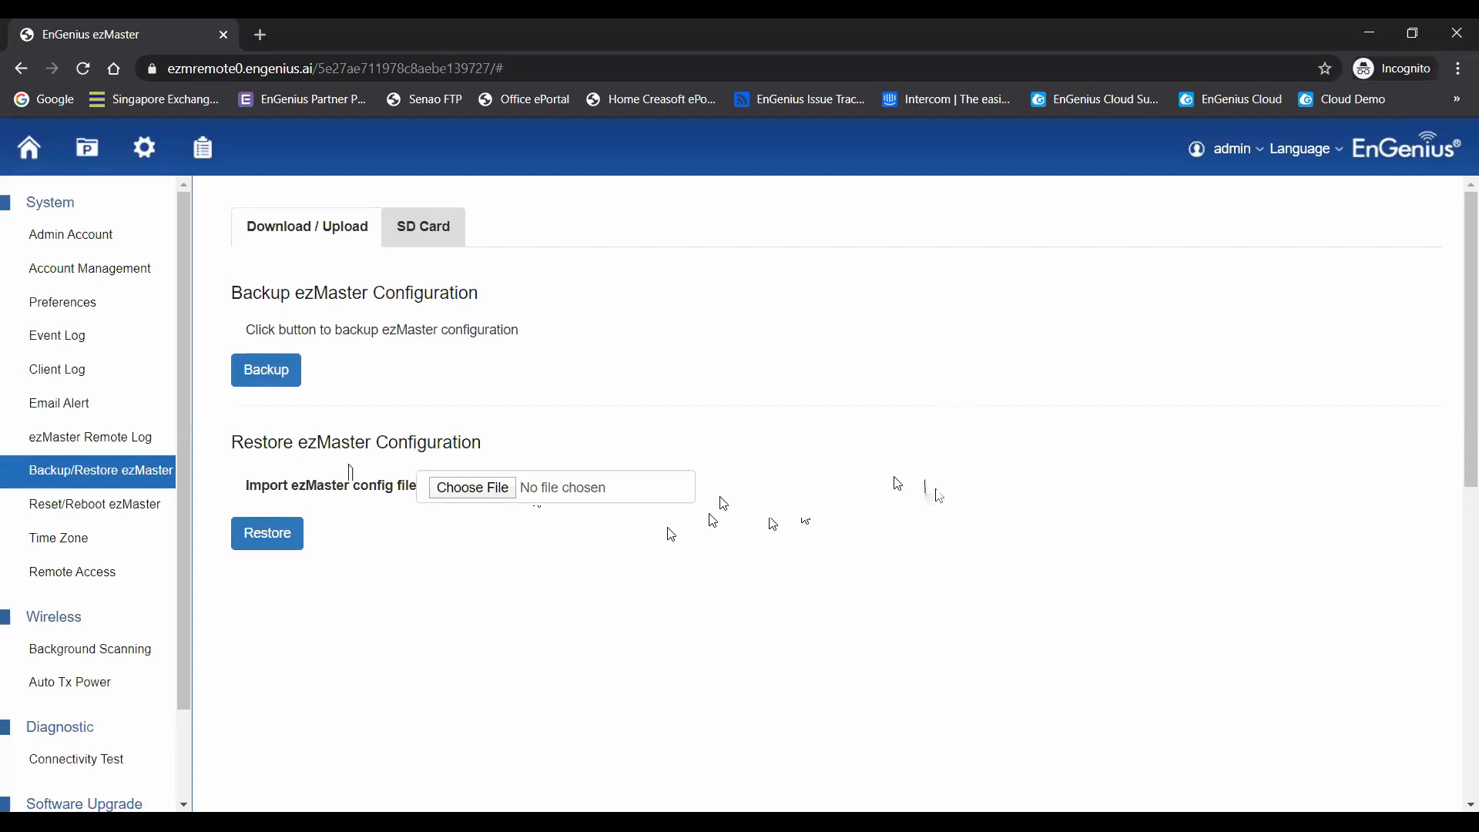
# - Run the ezMaster connectivity test
pyautogui.click(94, 761)
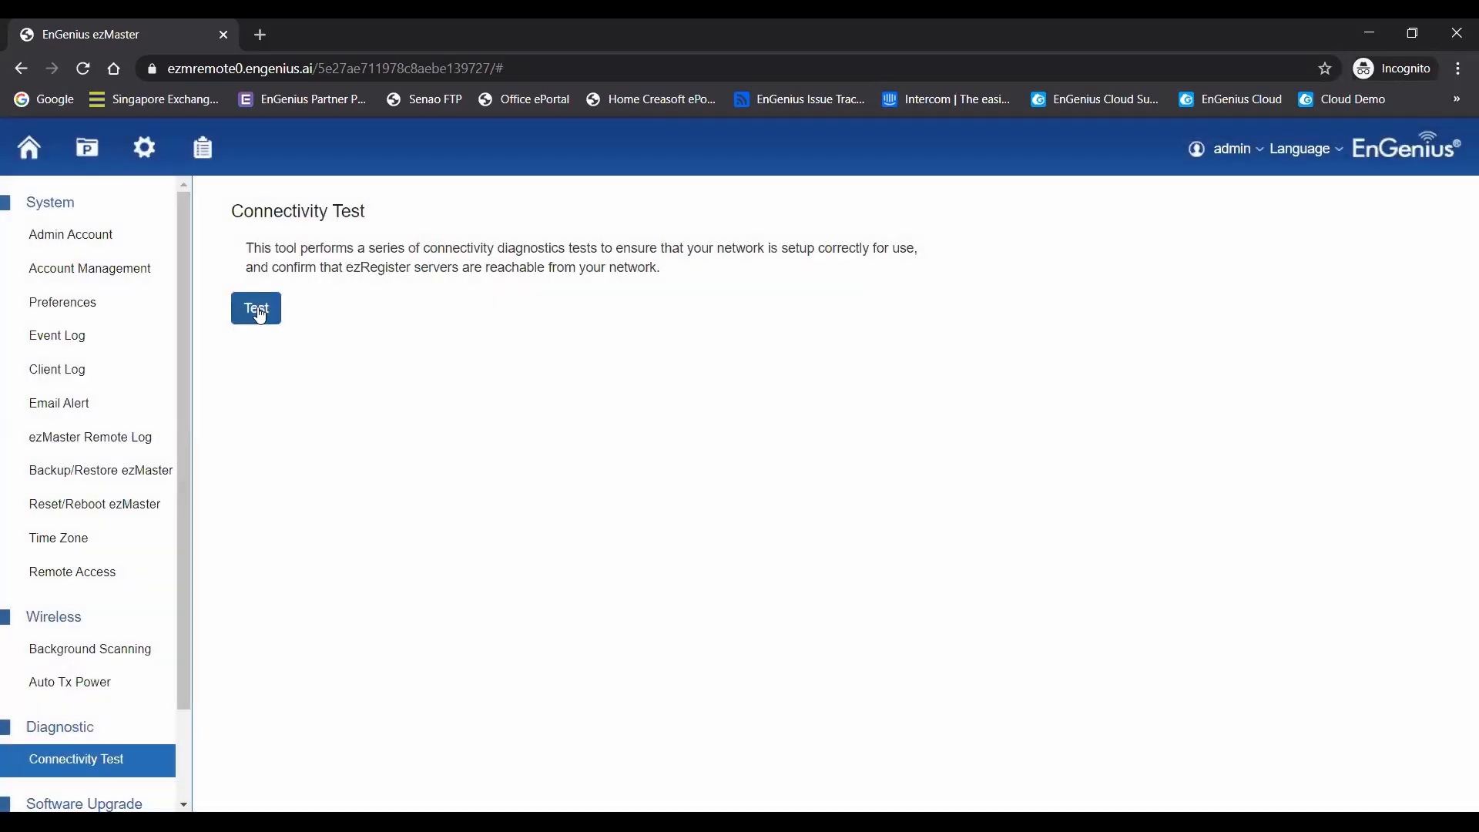
pyautogui.click(259, 311)
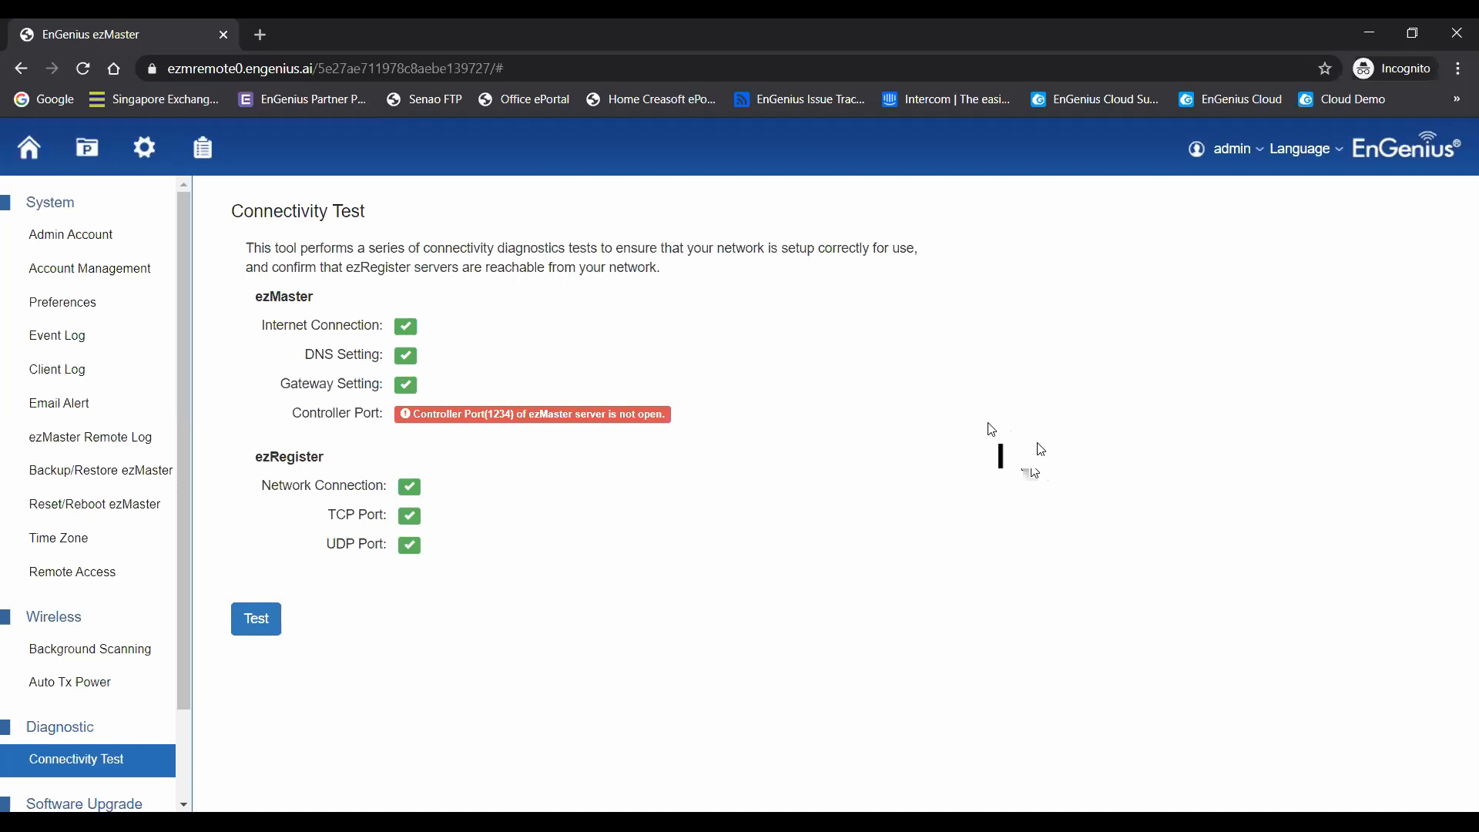
# - Sign in to EnGenius Cloud in a new browser tab with the account e-mail and password
pyautogui.click(262, 35)
pyautogui.click(1242, 98)
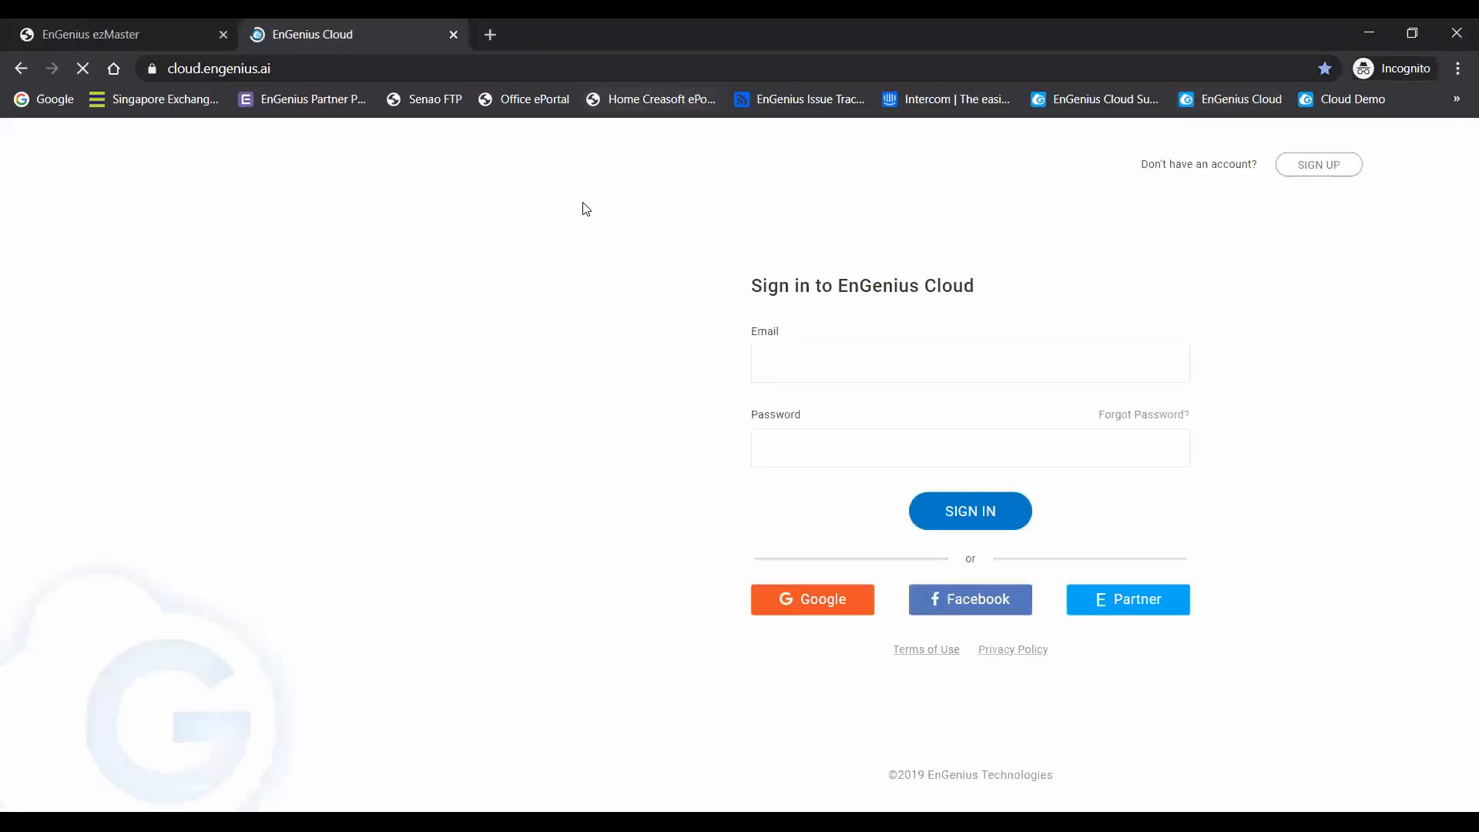
pyautogui.click(957, 359)
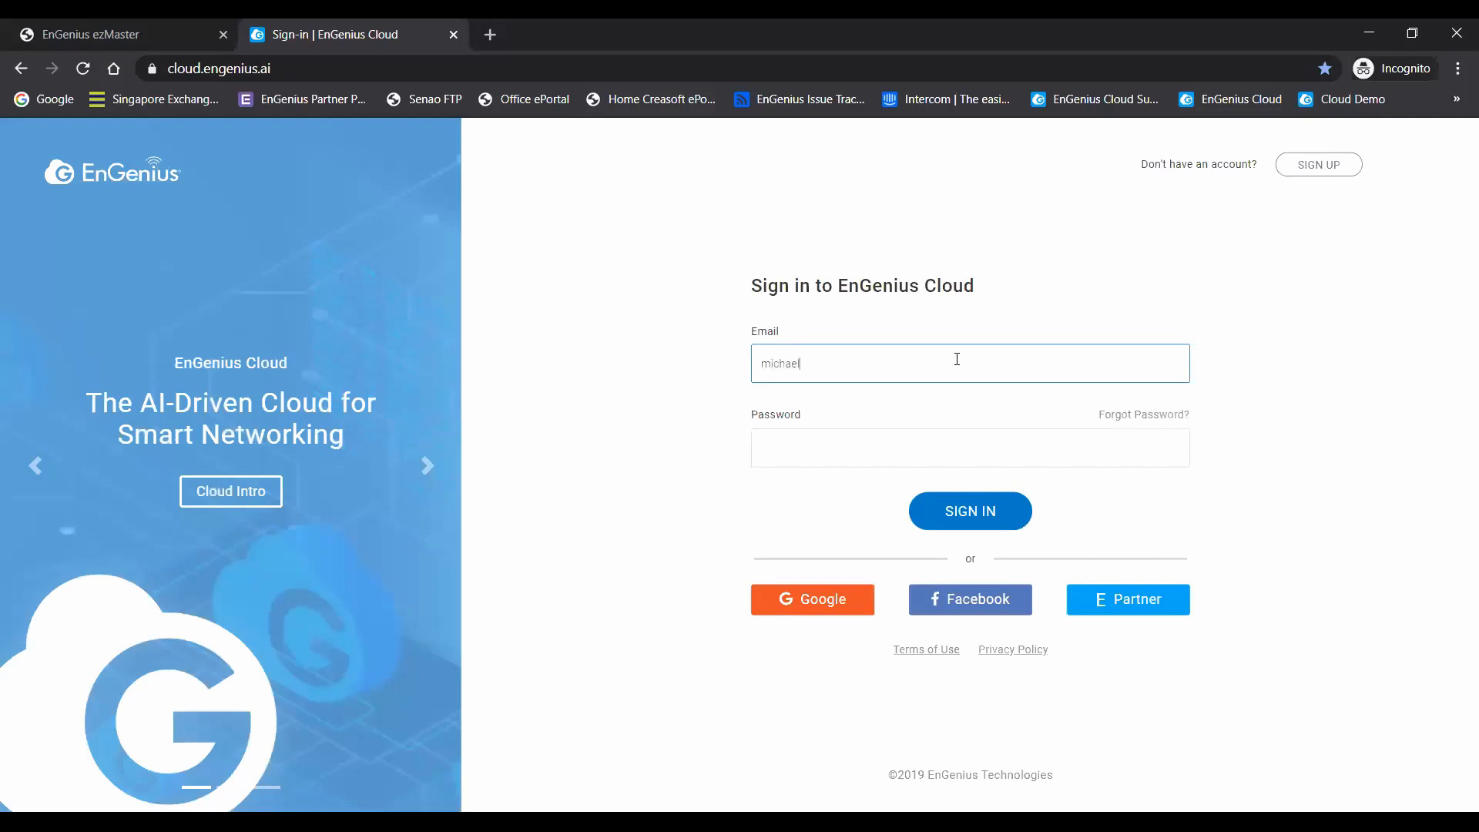
pyautogui.press('Tab')
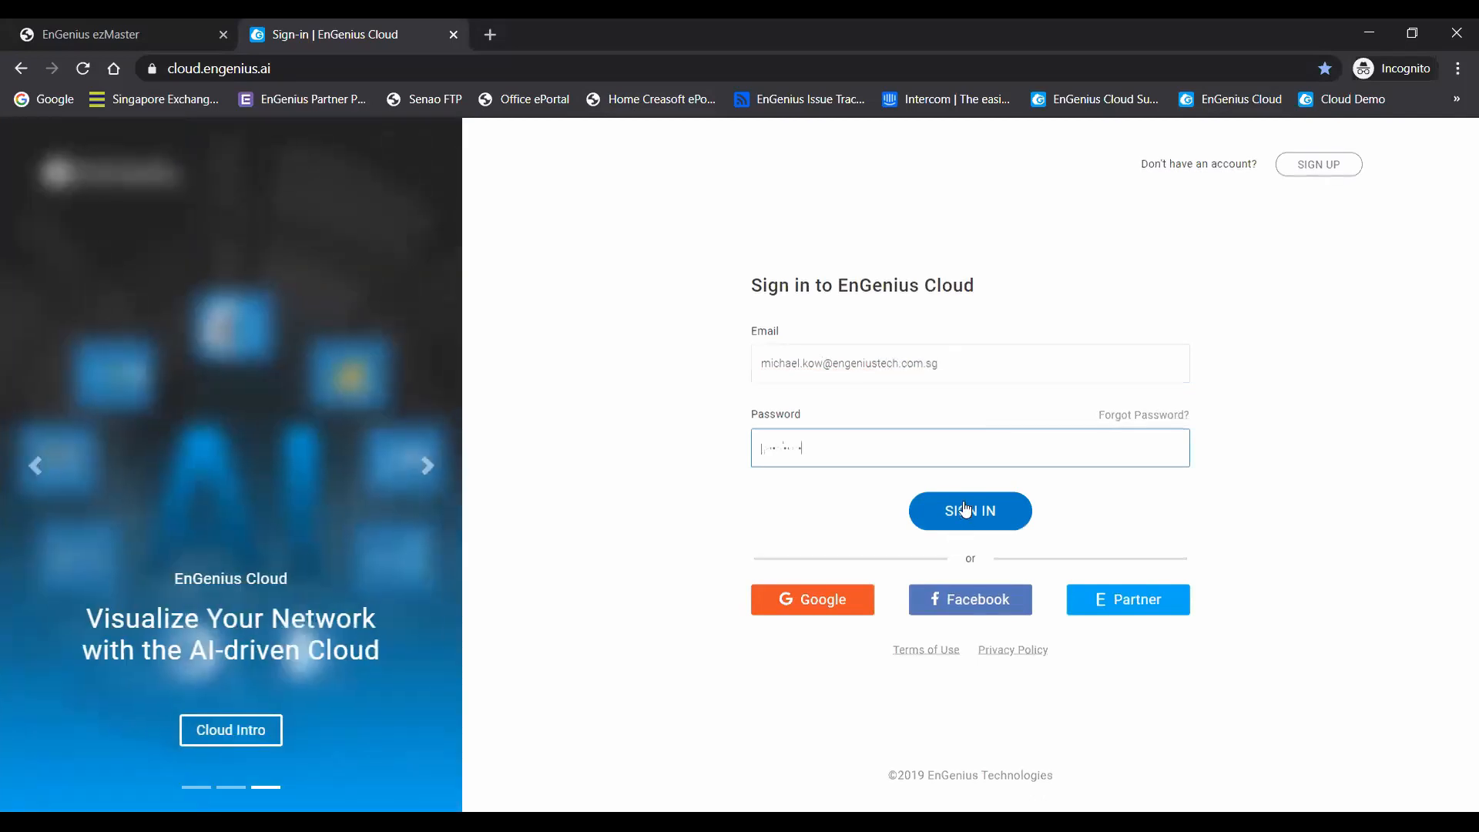
pyautogui.click(968, 511)
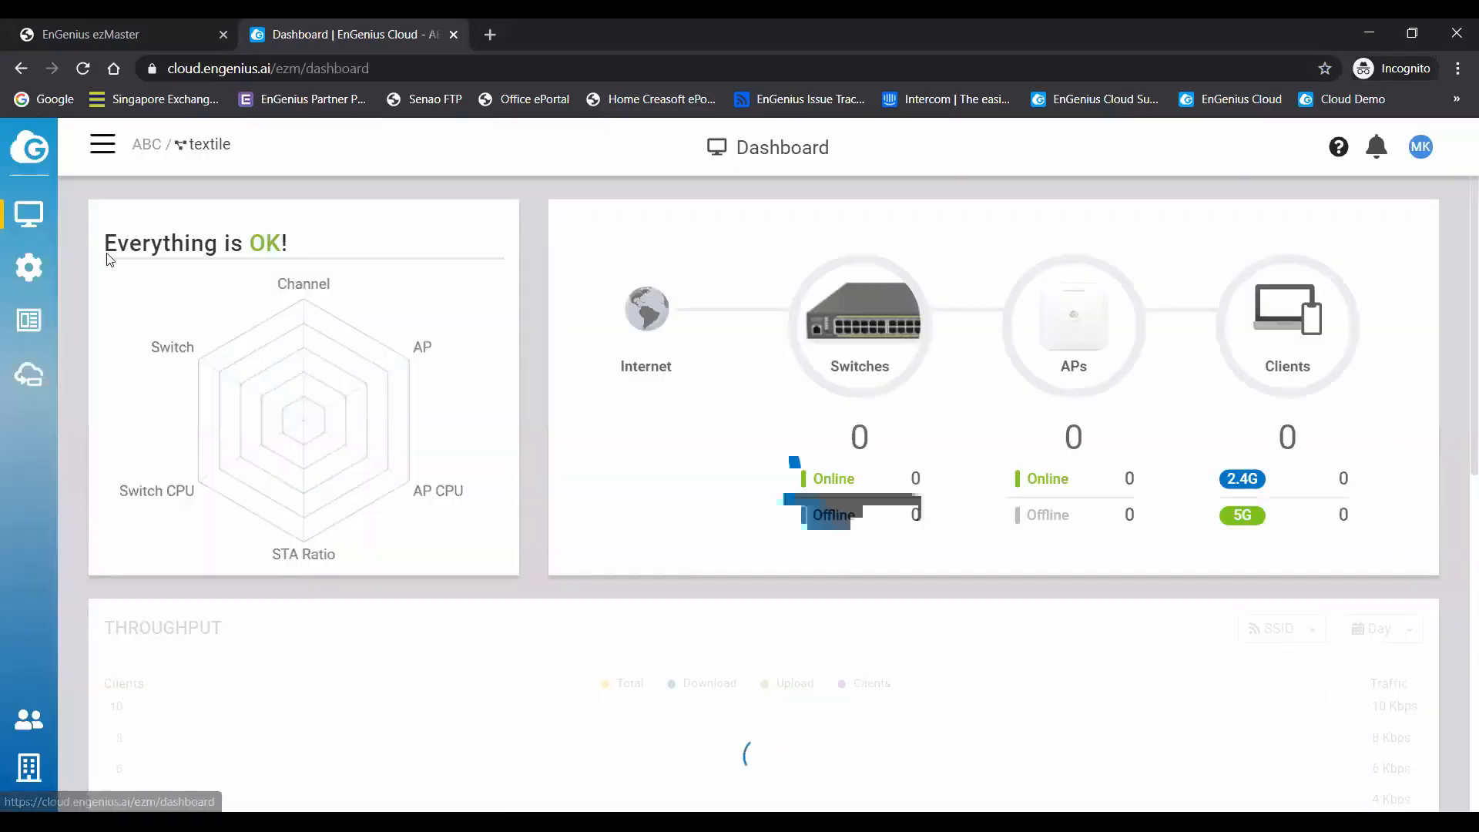
# - Look up the SkyKey I's LAN IP in the EnSky device list and load 10.0.87.98 in a new browser tab
pyautogui.click(26, 379)
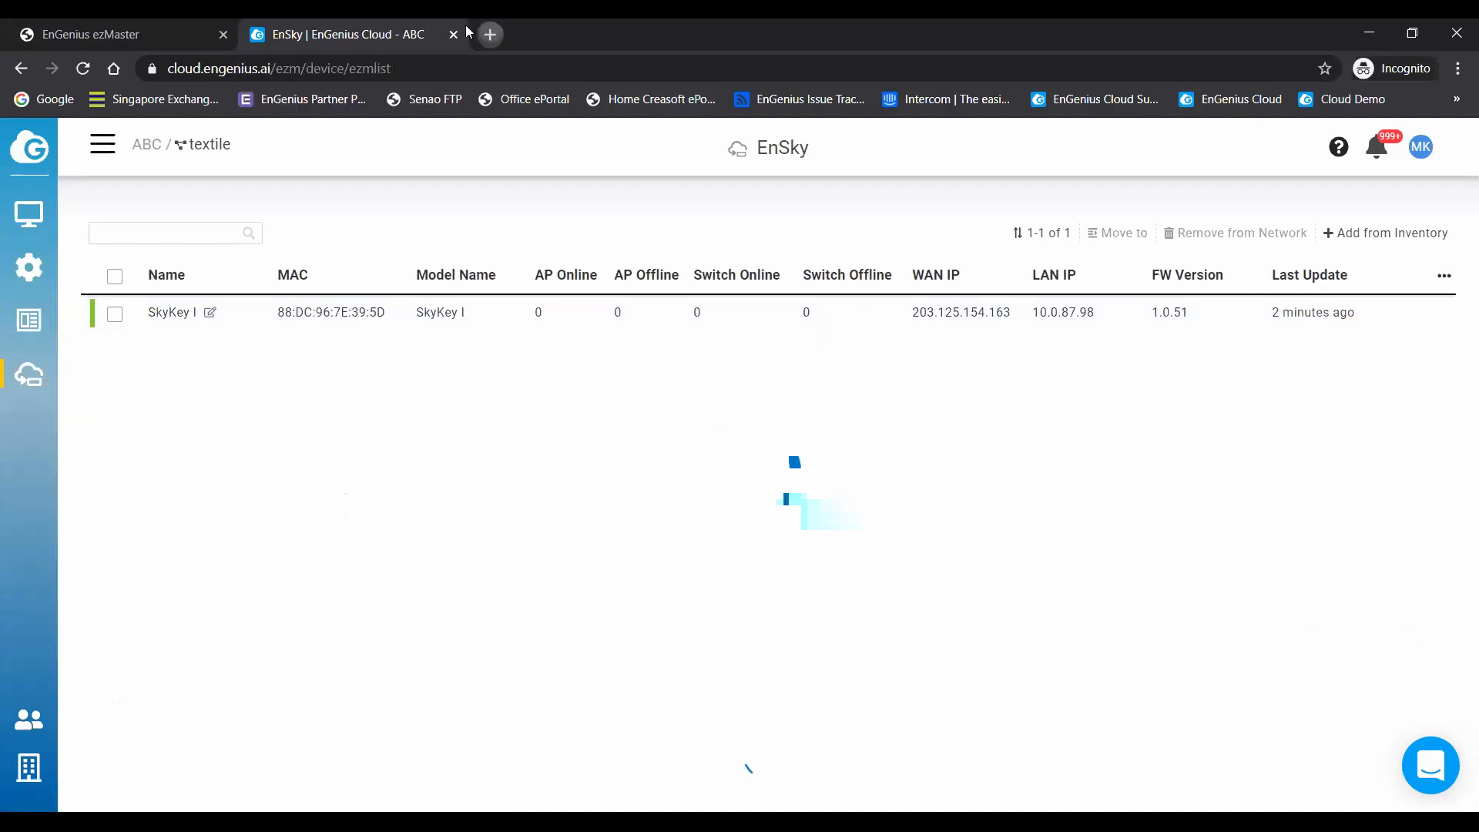
pyautogui.click(490, 34)
pyautogui.write('10.')
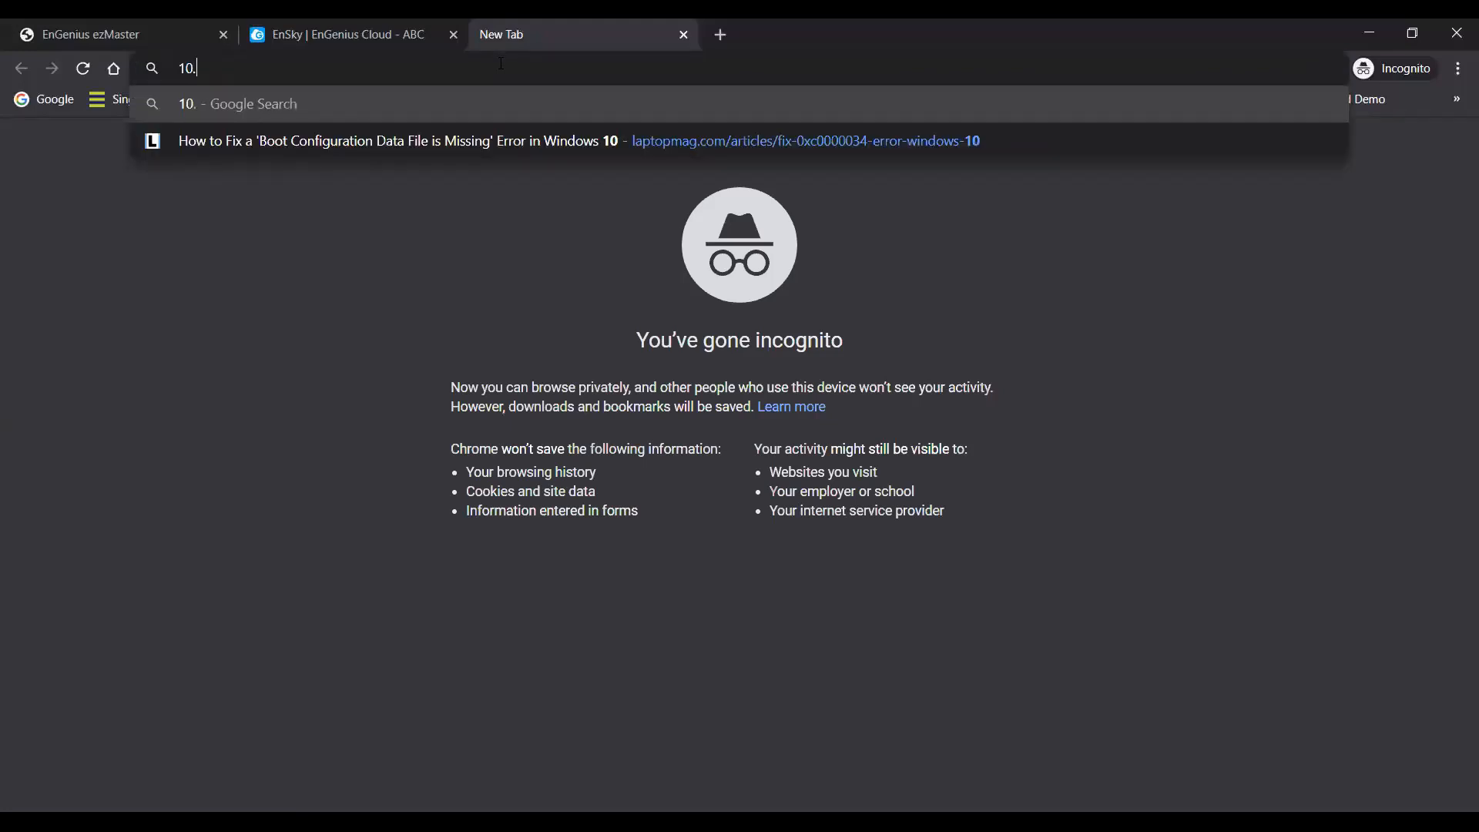
pyautogui.write('0.87.98')
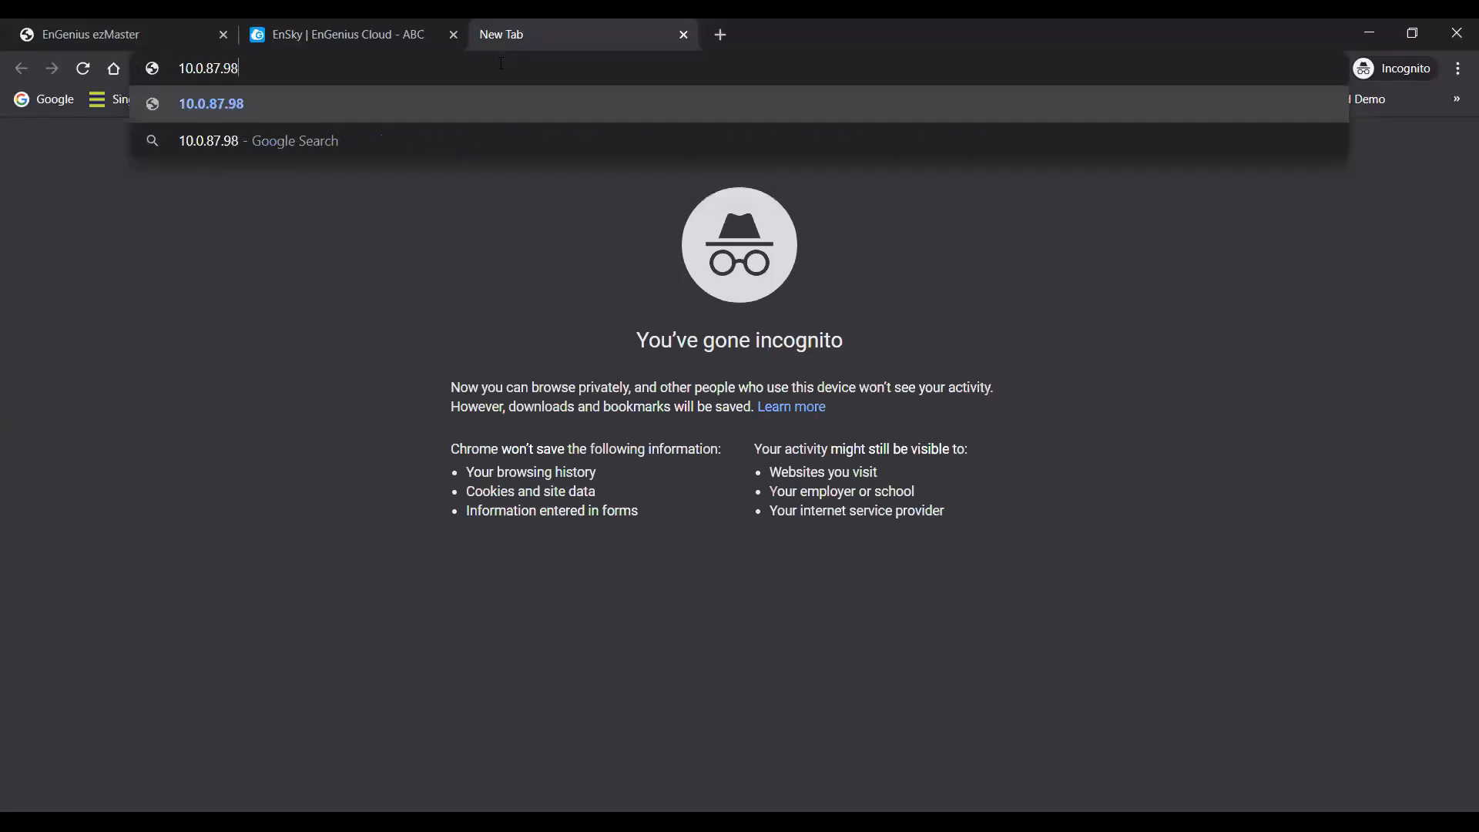
pyautogui.press('Return')
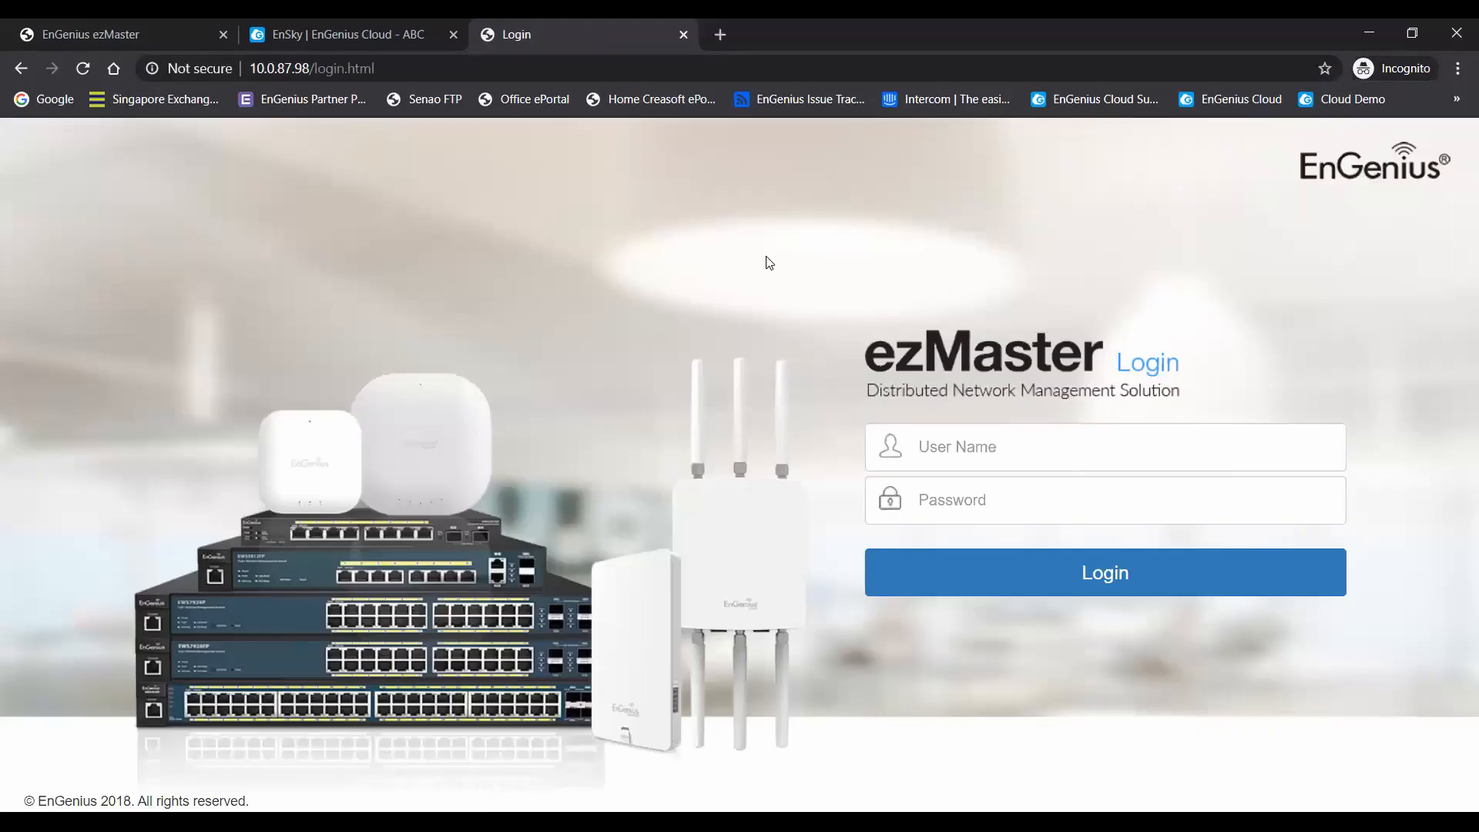
# - Log in to the local ezMaster page with user name admin and the account password
pyautogui.click(1100, 448)
pyautogui.press('Tab')
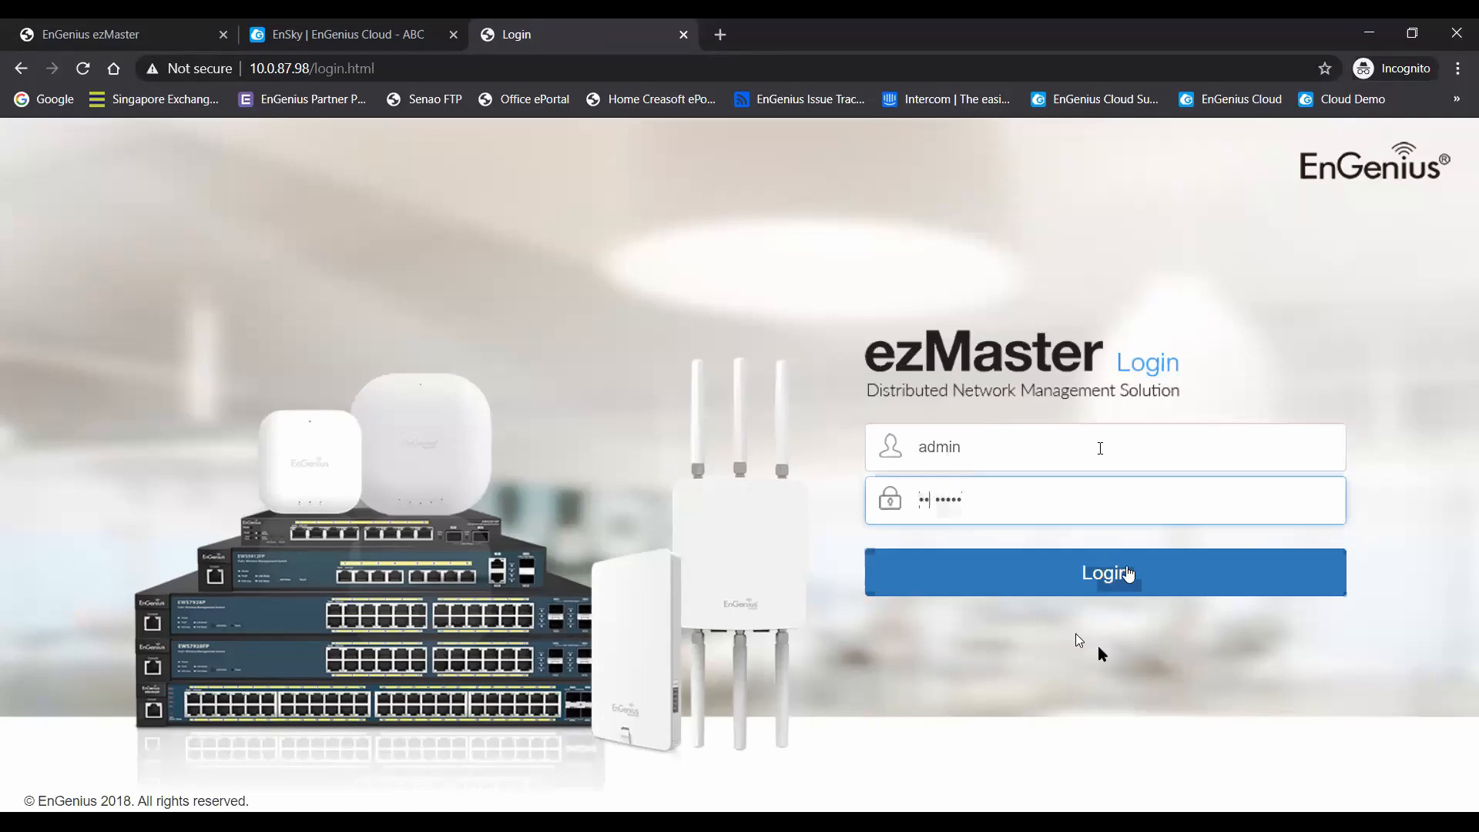
pyautogui.click(1127, 574)
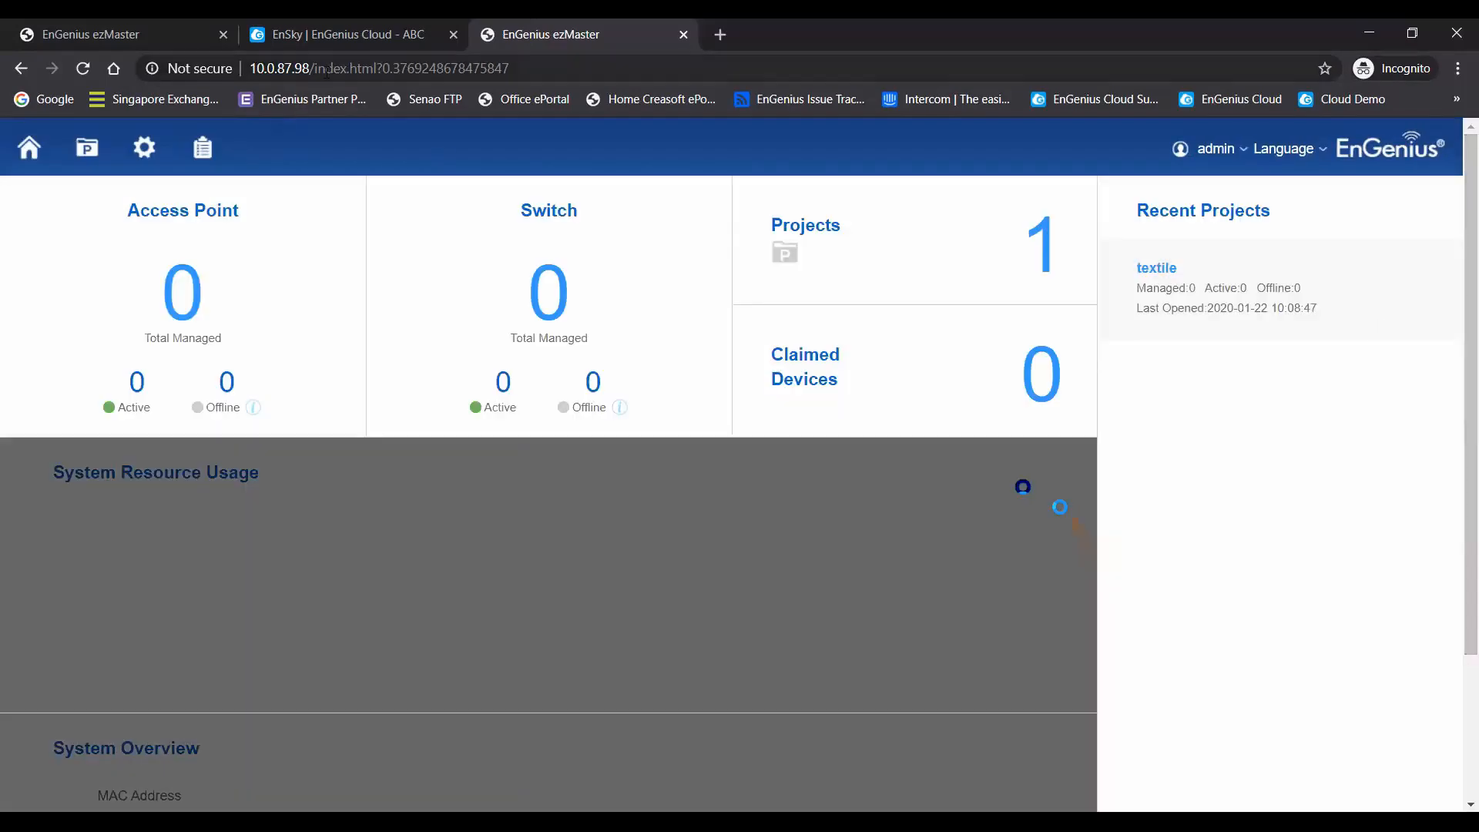
# - Load the SkyKey I's local management page at 10.0.87.98:8080
pyautogui.click(313, 71)
pyautogui.click(313, 71)
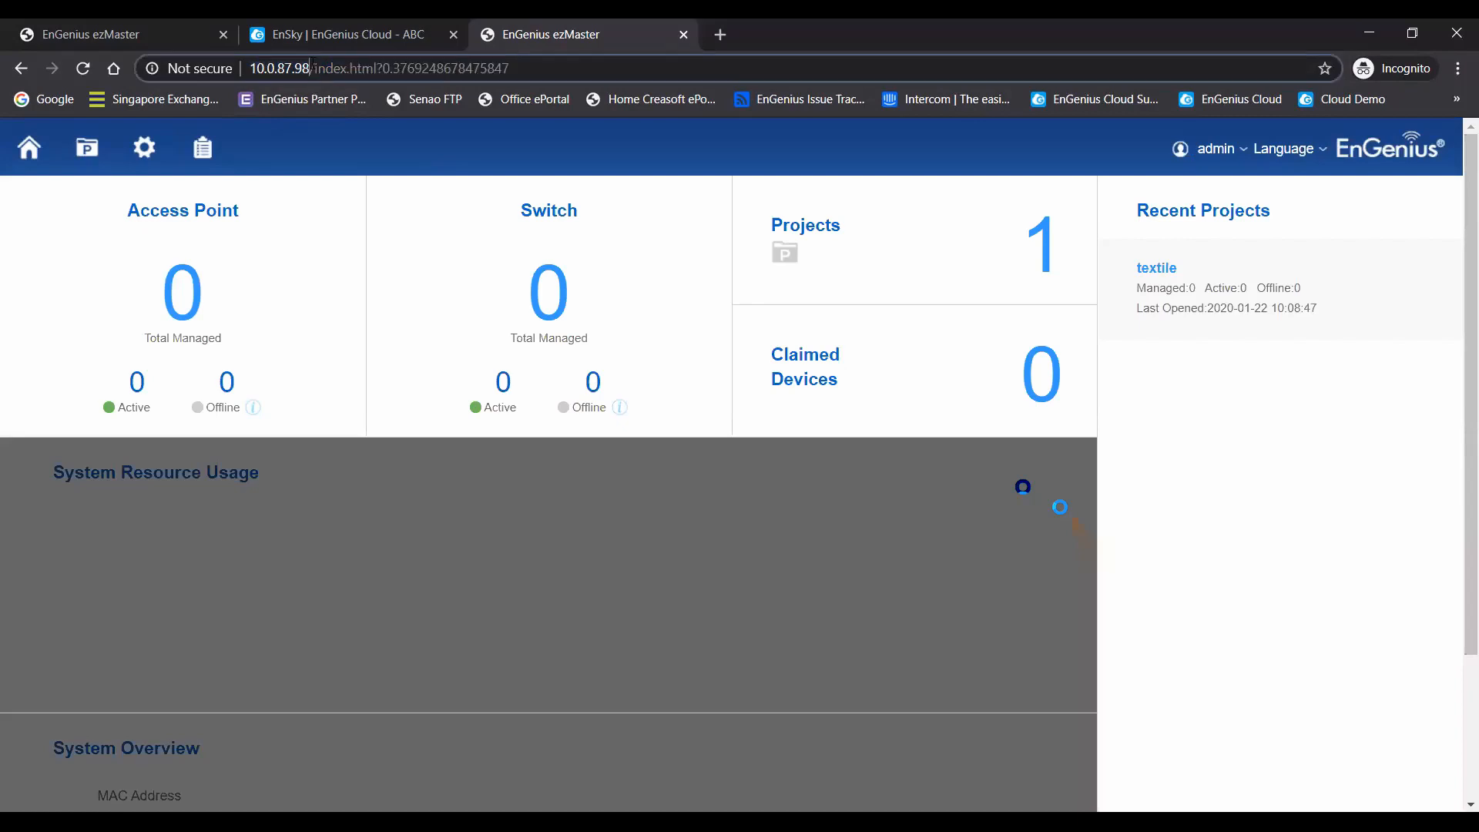
pyautogui.moveTo(311, 69); pyautogui.dragTo(1184, 78)
pyautogui.press('BackSpace')
pyautogui.write(':8080')
pyautogui.press('Return')
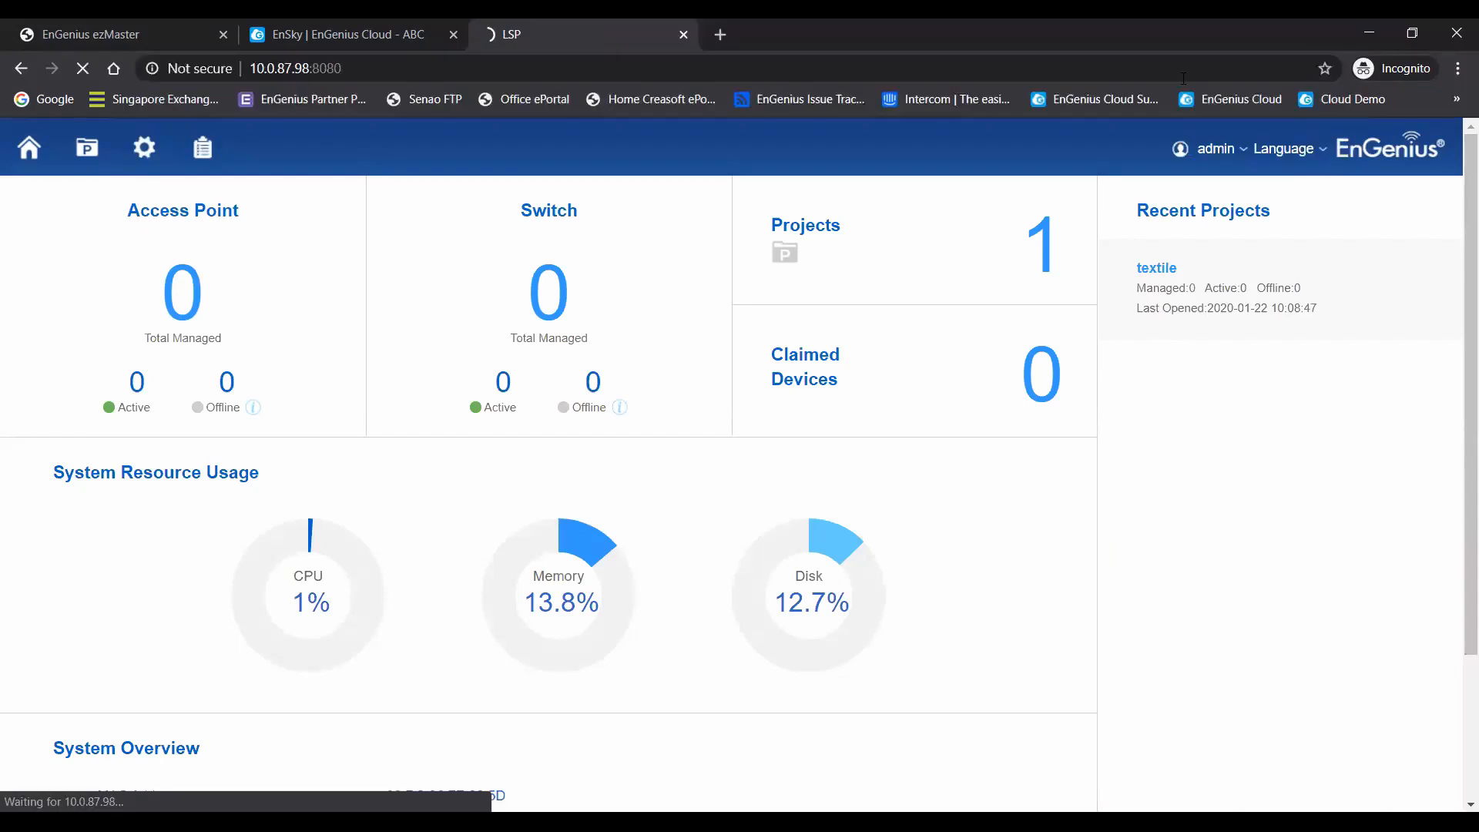
# - Log in to the SkyKey I page as admin with the account password and highlight the serial number and firmware row
pyautogui.click(787, 495)
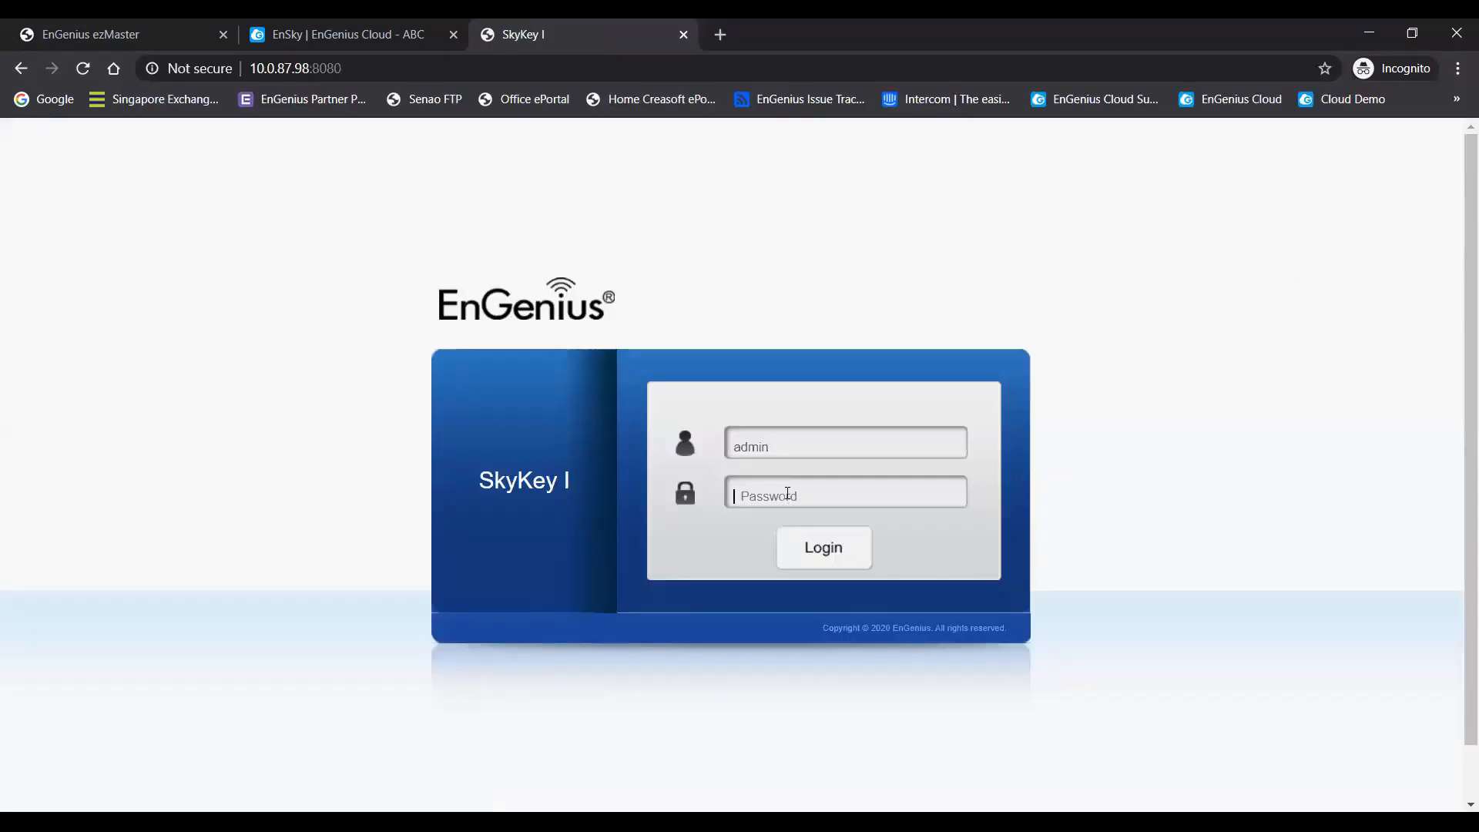
pyautogui.write('••••')
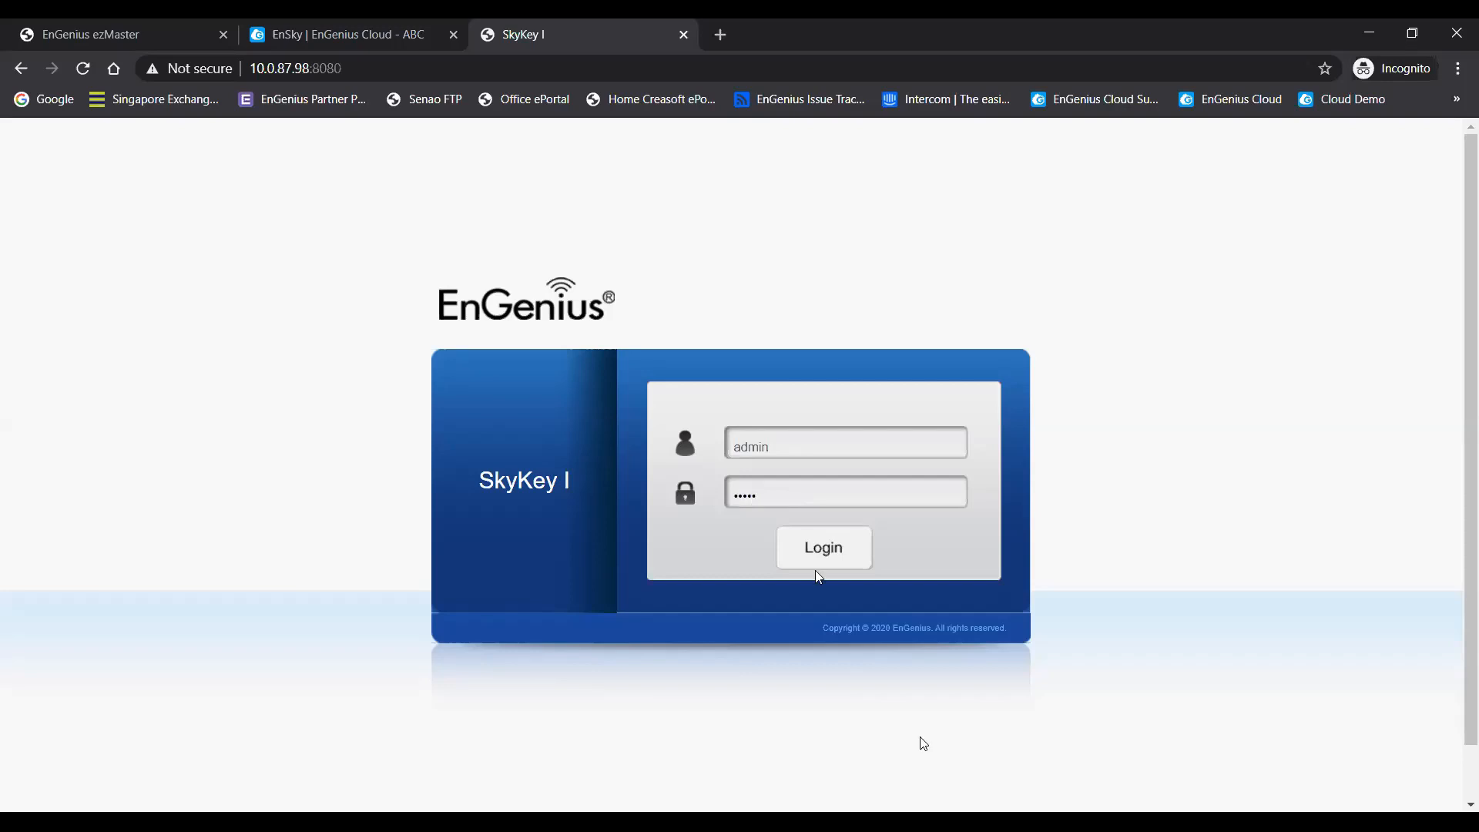
pyautogui.doubleClick(788, 501)
pyautogui.write('•••')
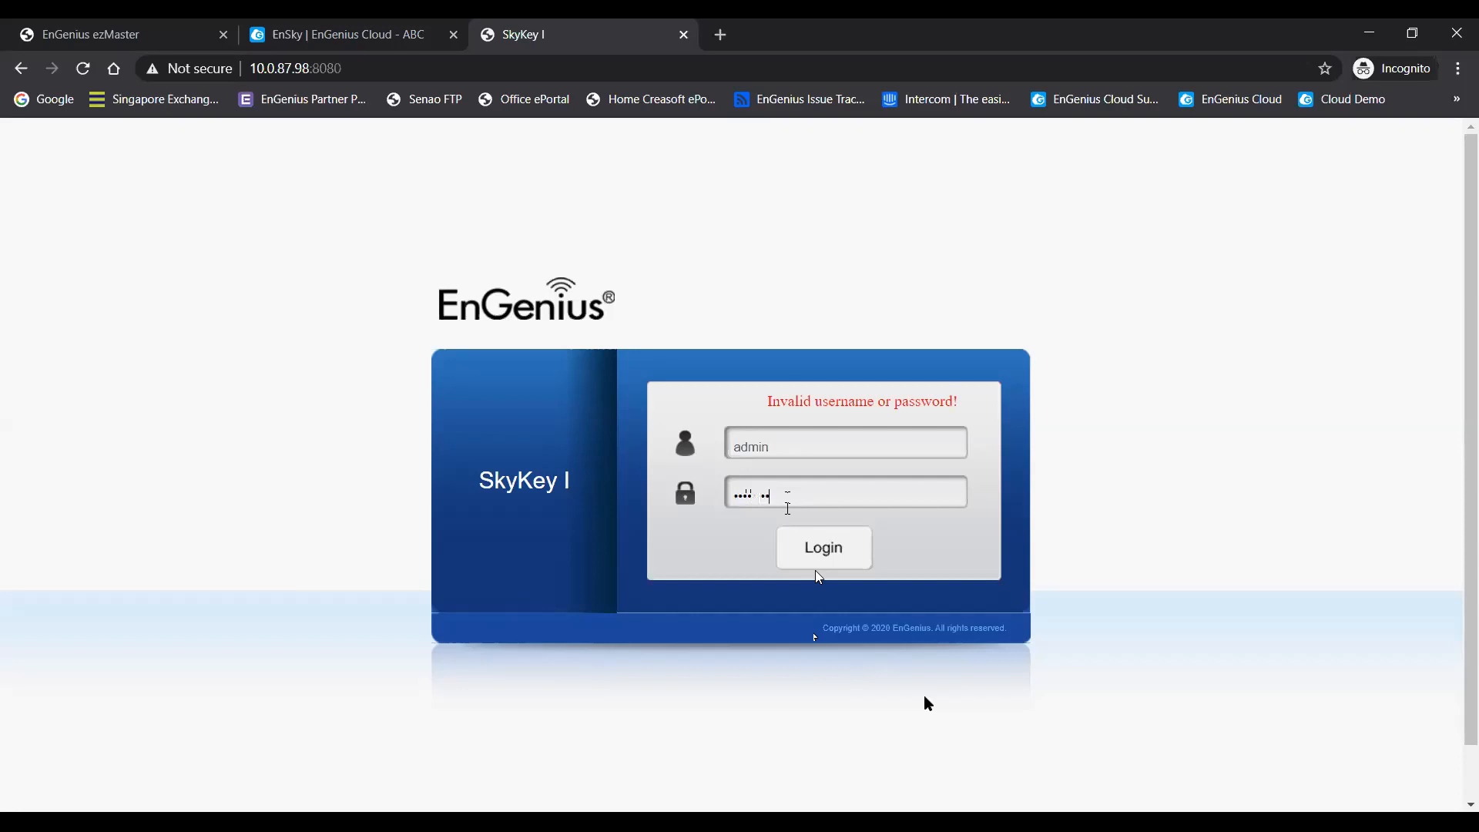
pyautogui.click(822, 549)
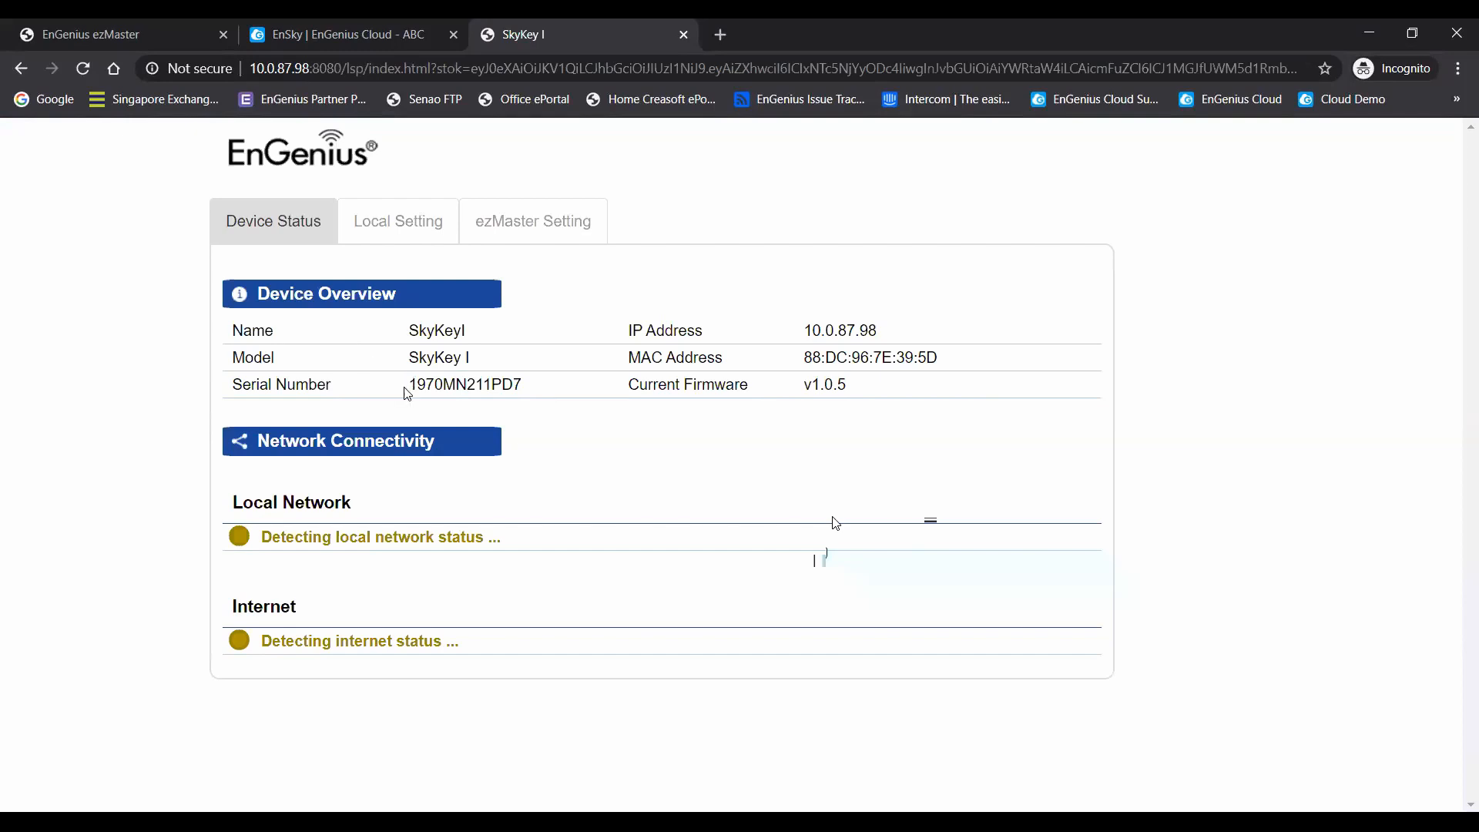
pyautogui.moveTo(406, 390); pyautogui.dragTo(659, 404)
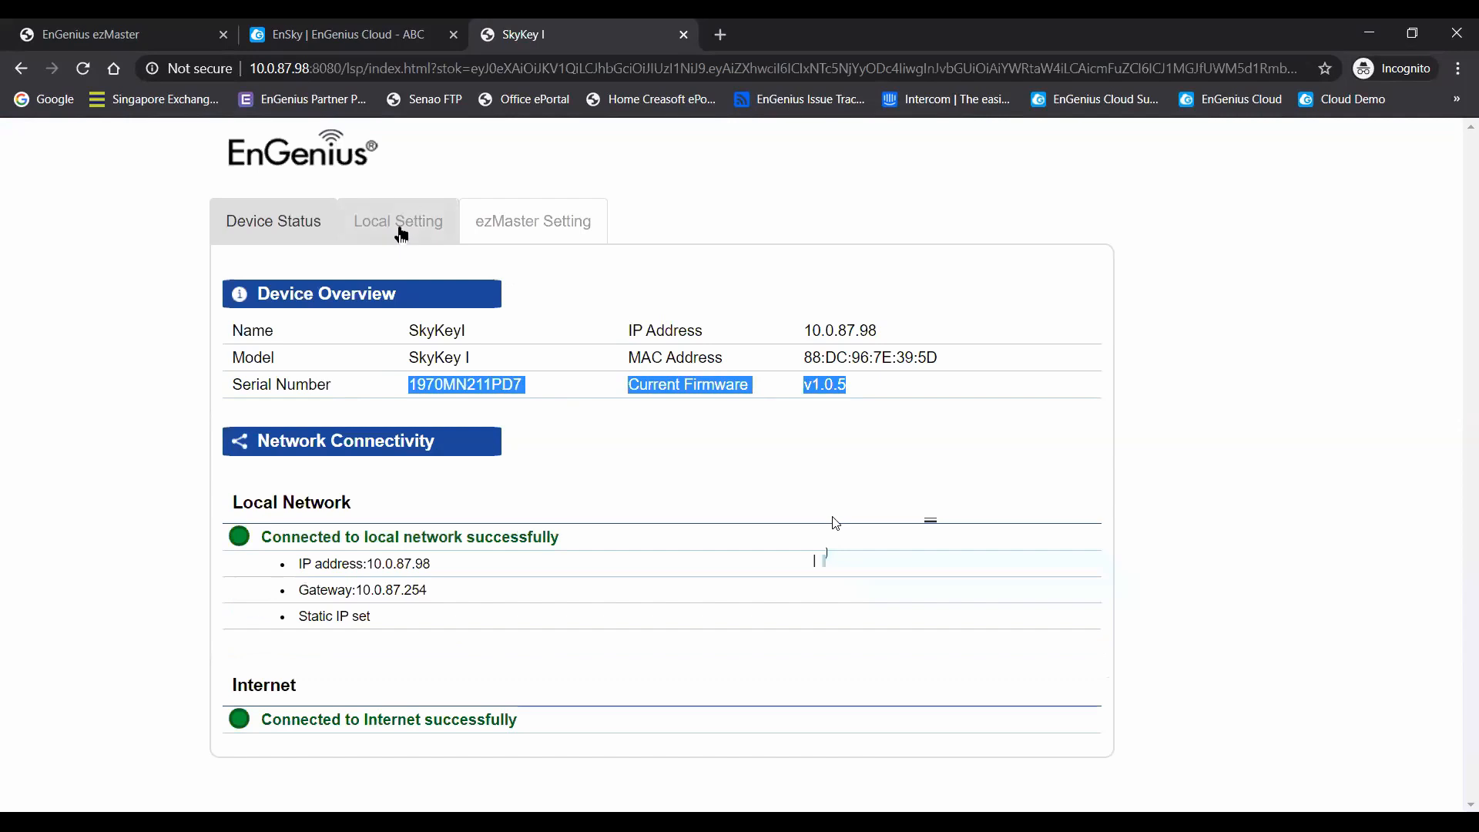
# - Review the SkyKey I's local settings, from IPv4, STP and management VLAN through firmware upgrade to the HTTP and HTTPS proxy options
pyautogui.click(404, 229)
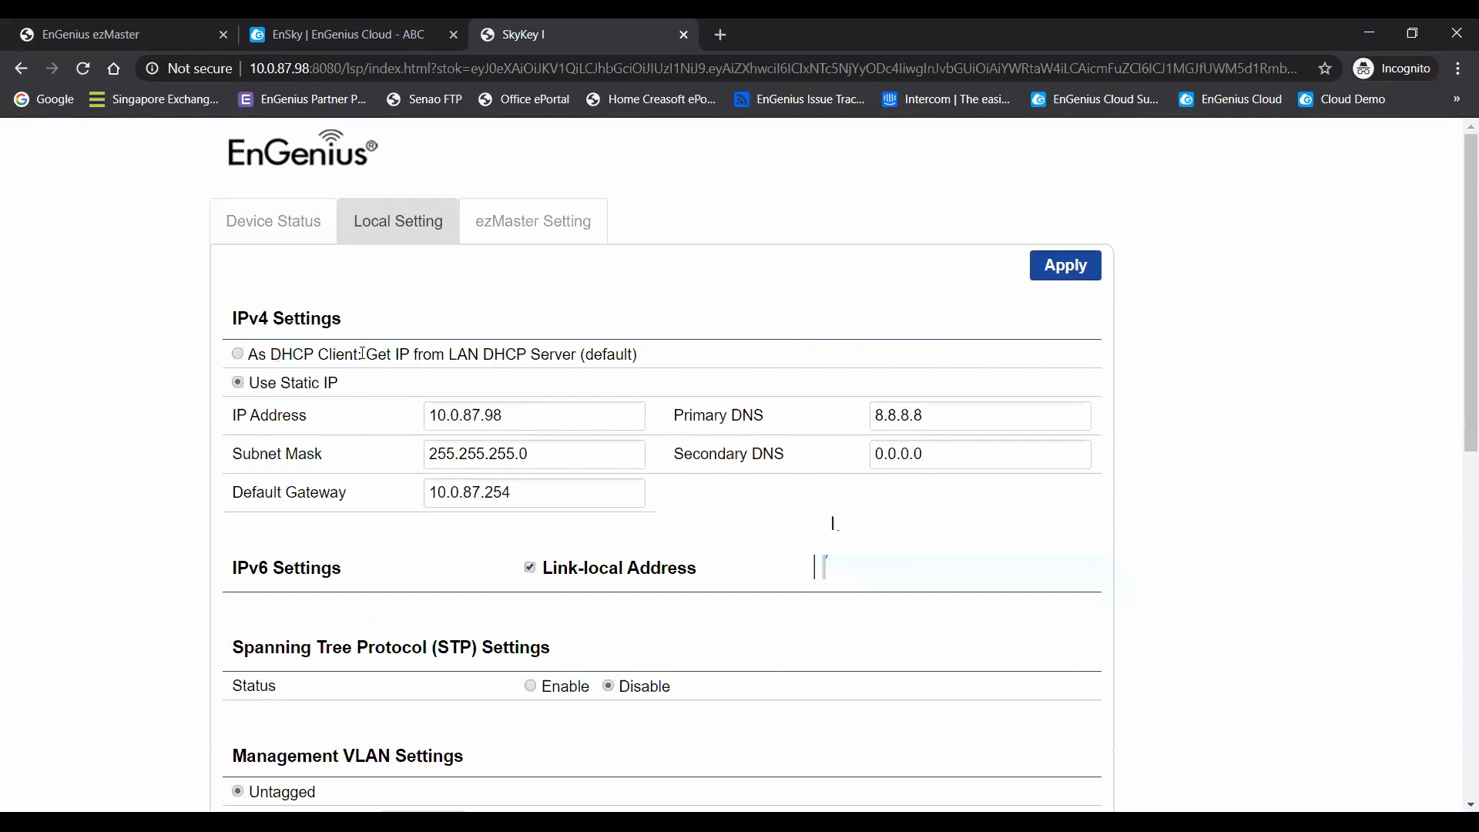
pyautogui.scroll(-4, 678, 386)
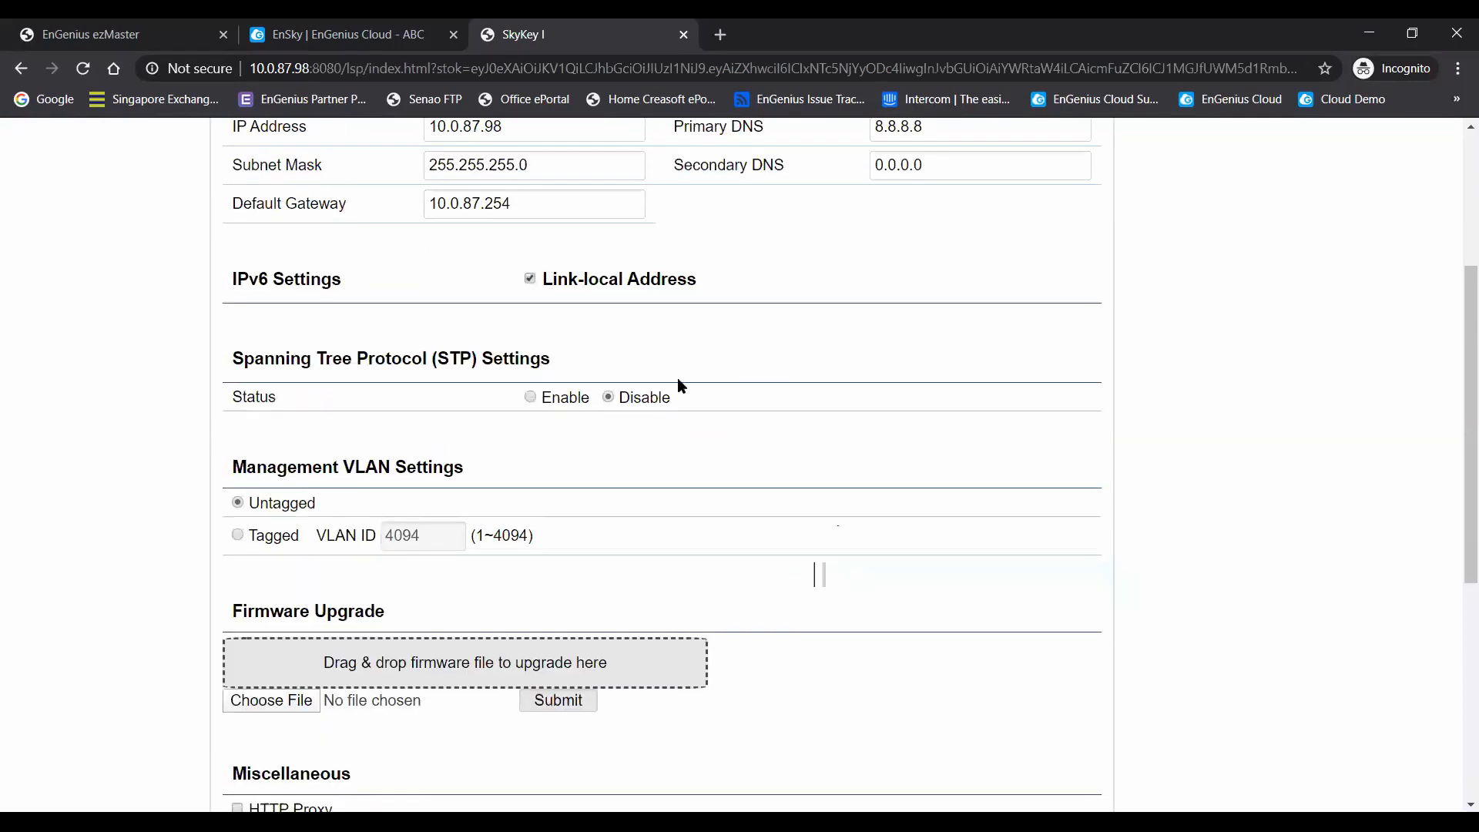
pyautogui.scroll(-1, 775, 484)
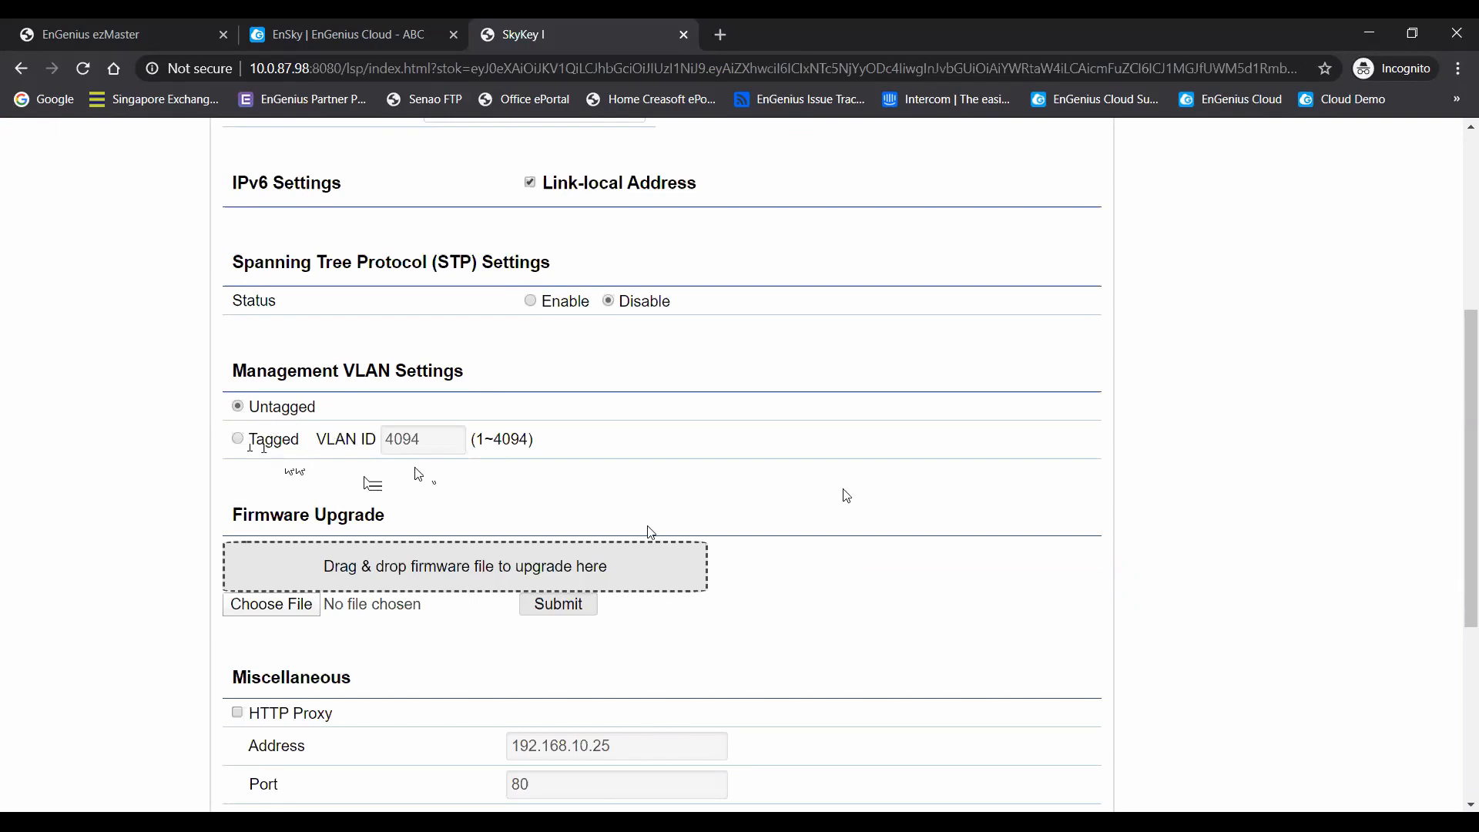
pyautogui.scroll(-1, 870, 496)
pyautogui.scroll(-1, 876, 486)
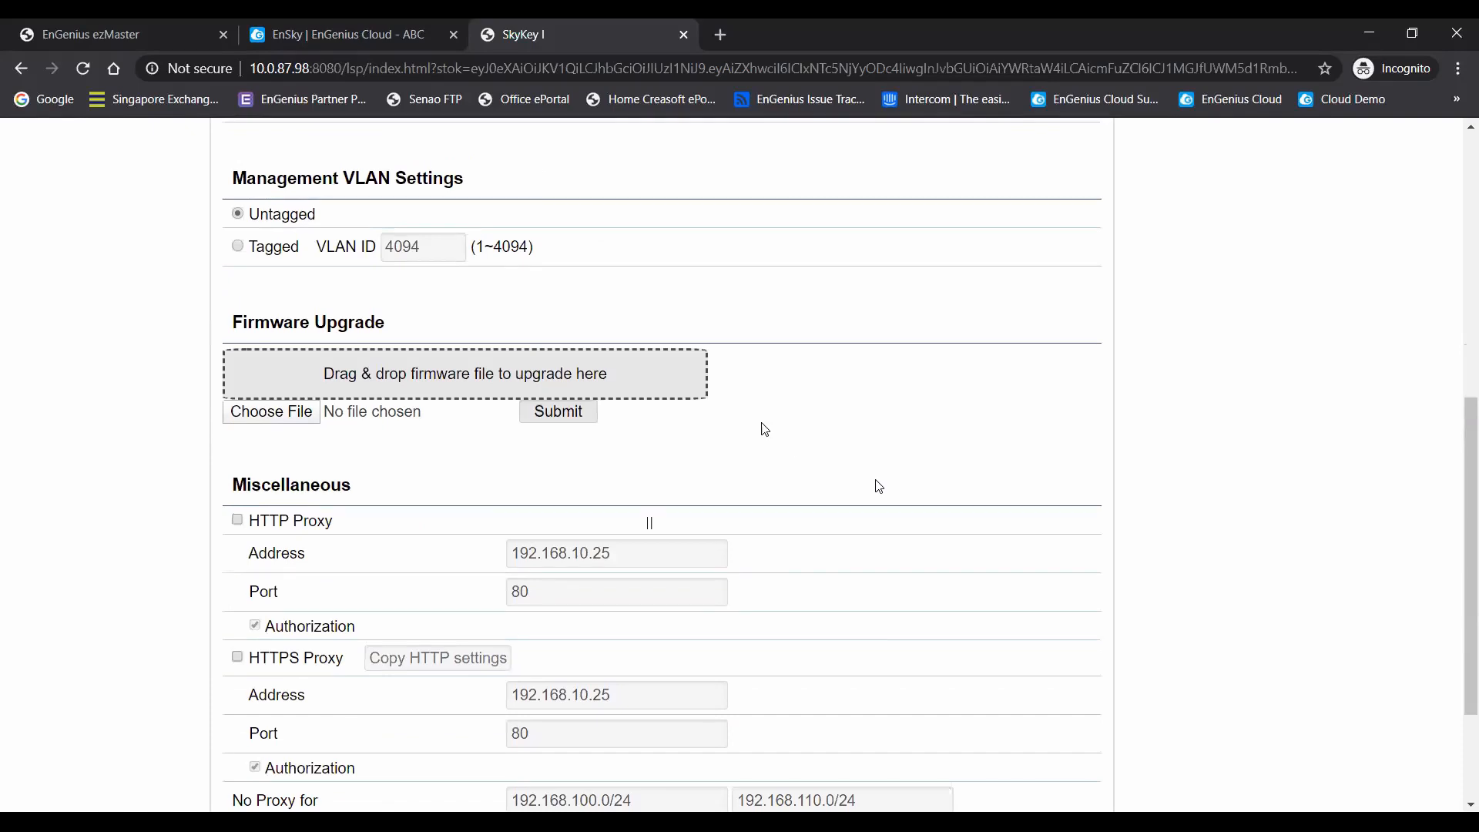
pyautogui.scroll(4, 796, 406)
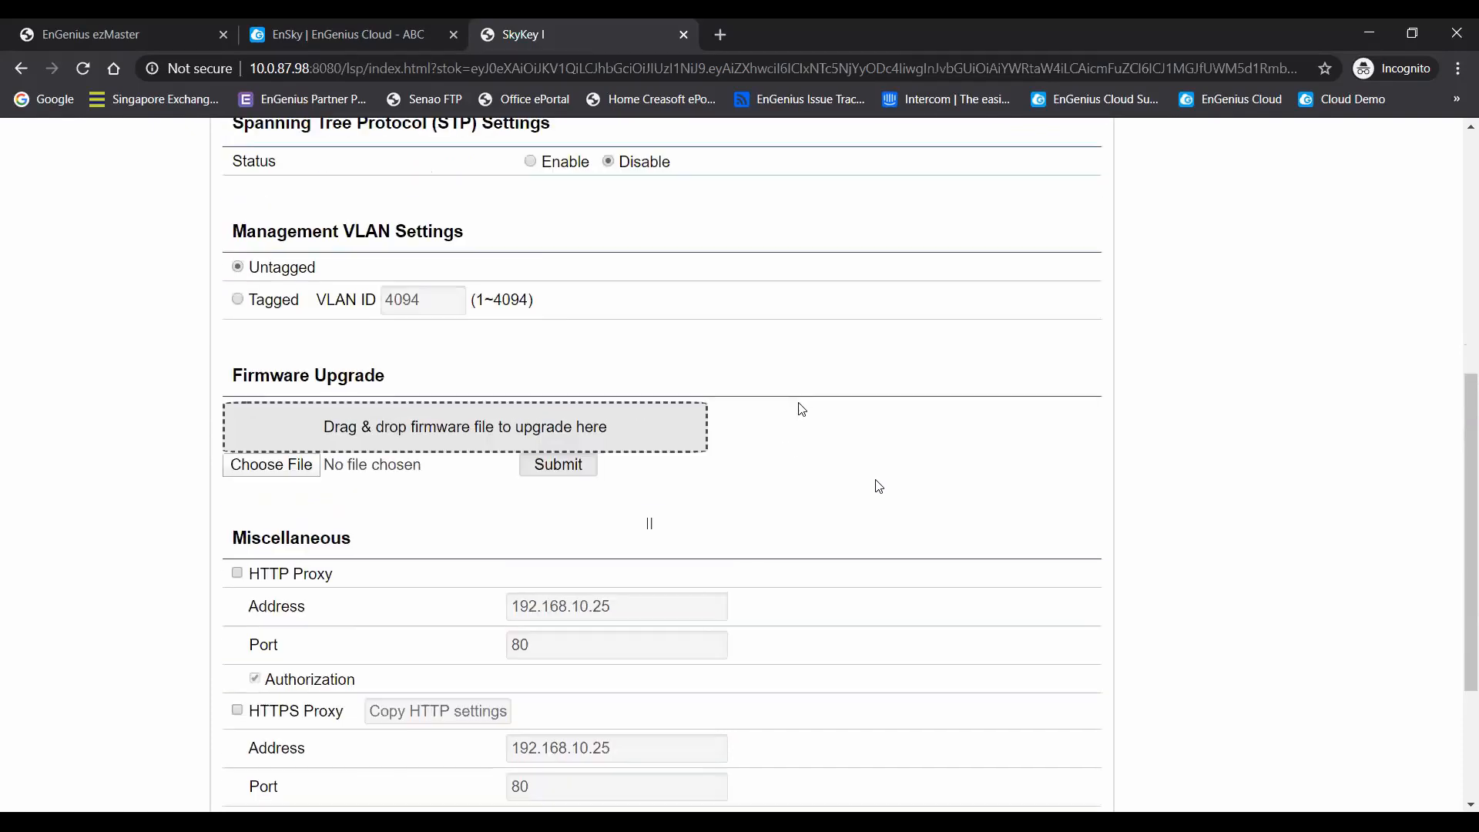
pyautogui.scroll(-4, 809, 416)
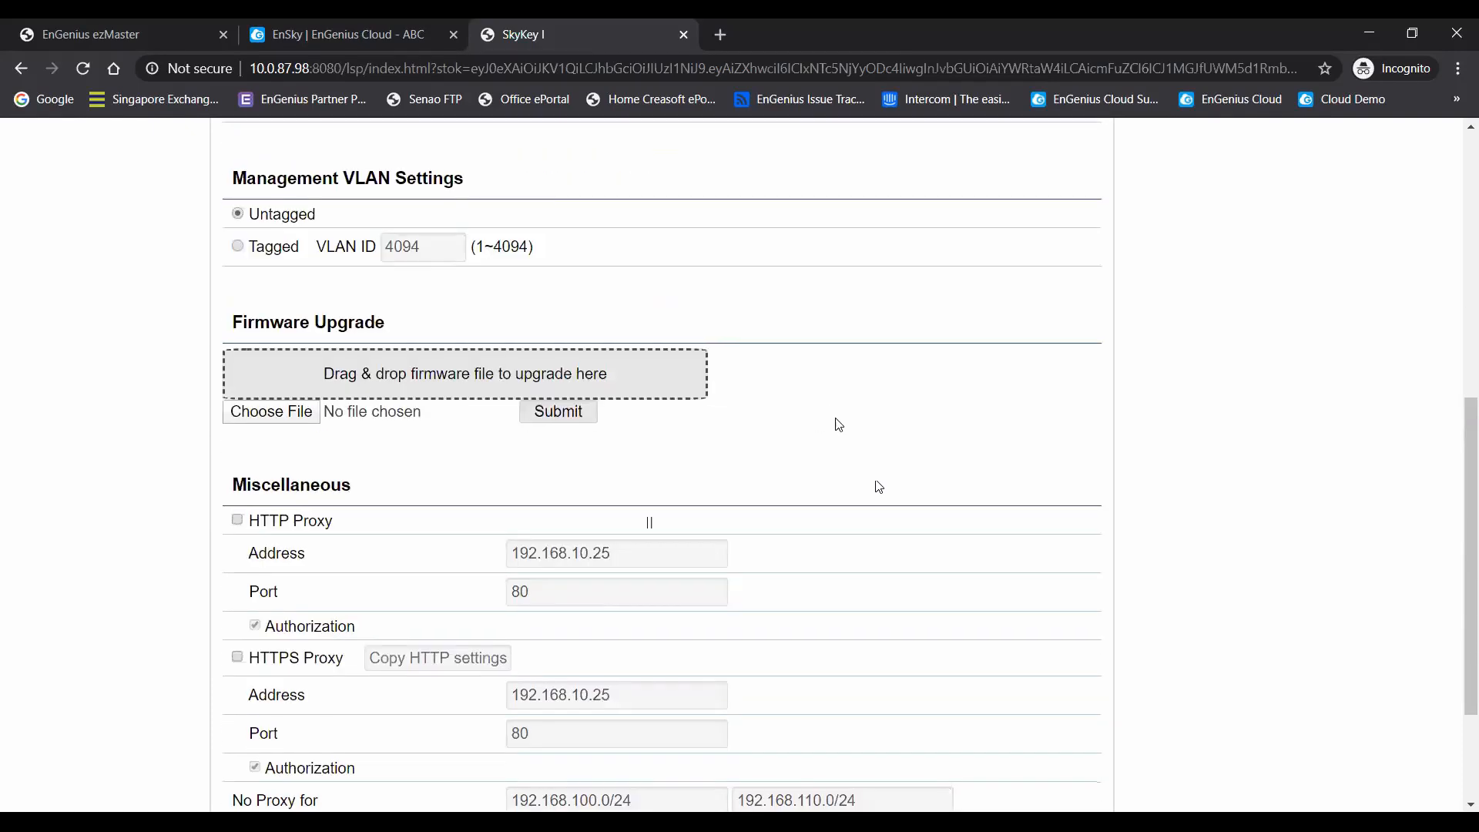
pyautogui.scroll(6, 877, 420)
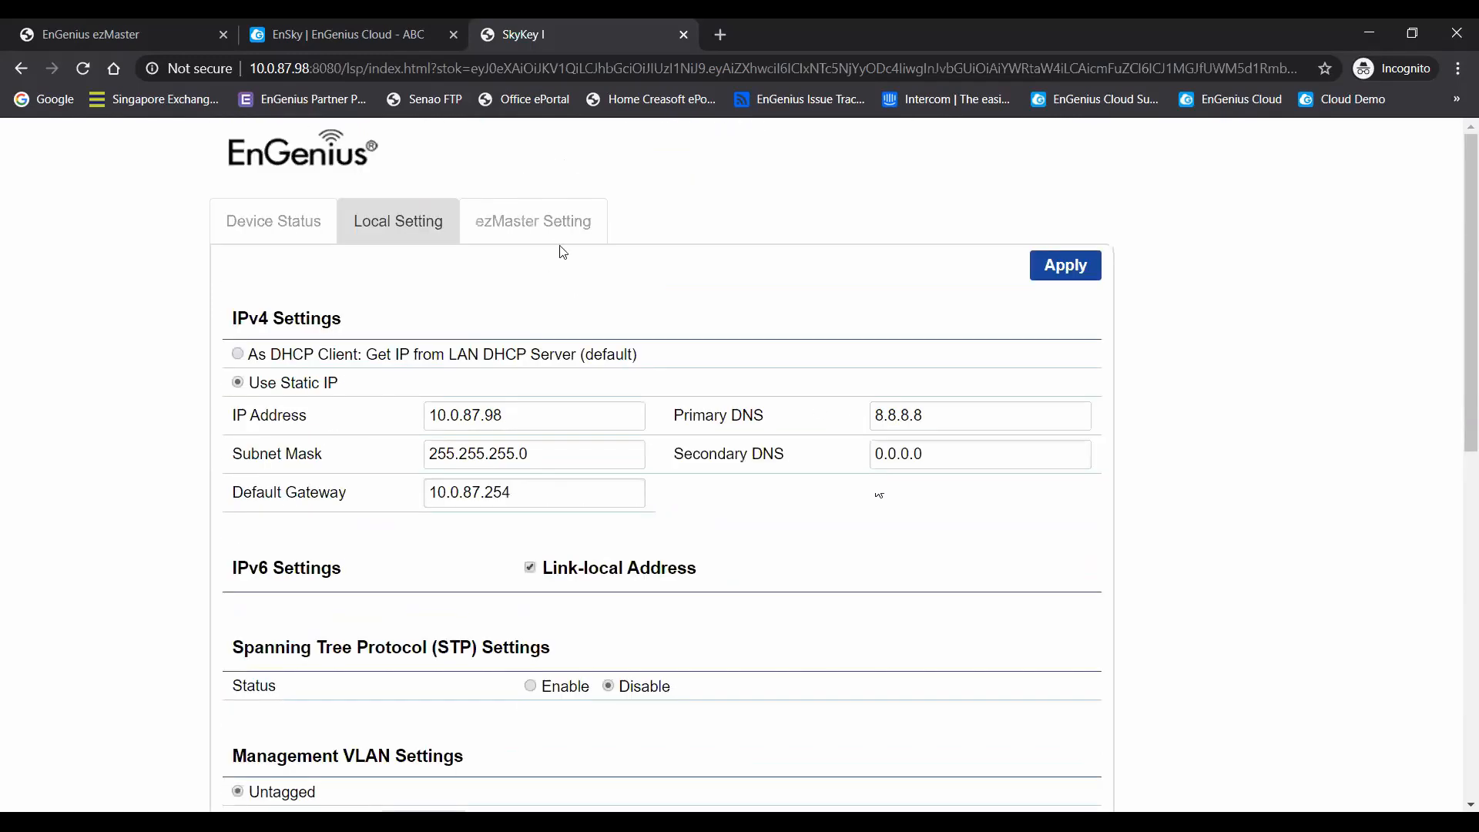
# - Examine the ezMaster replication and recovery settings, switching replication to manual and back to regular without applying
pyautogui.click(560, 230)
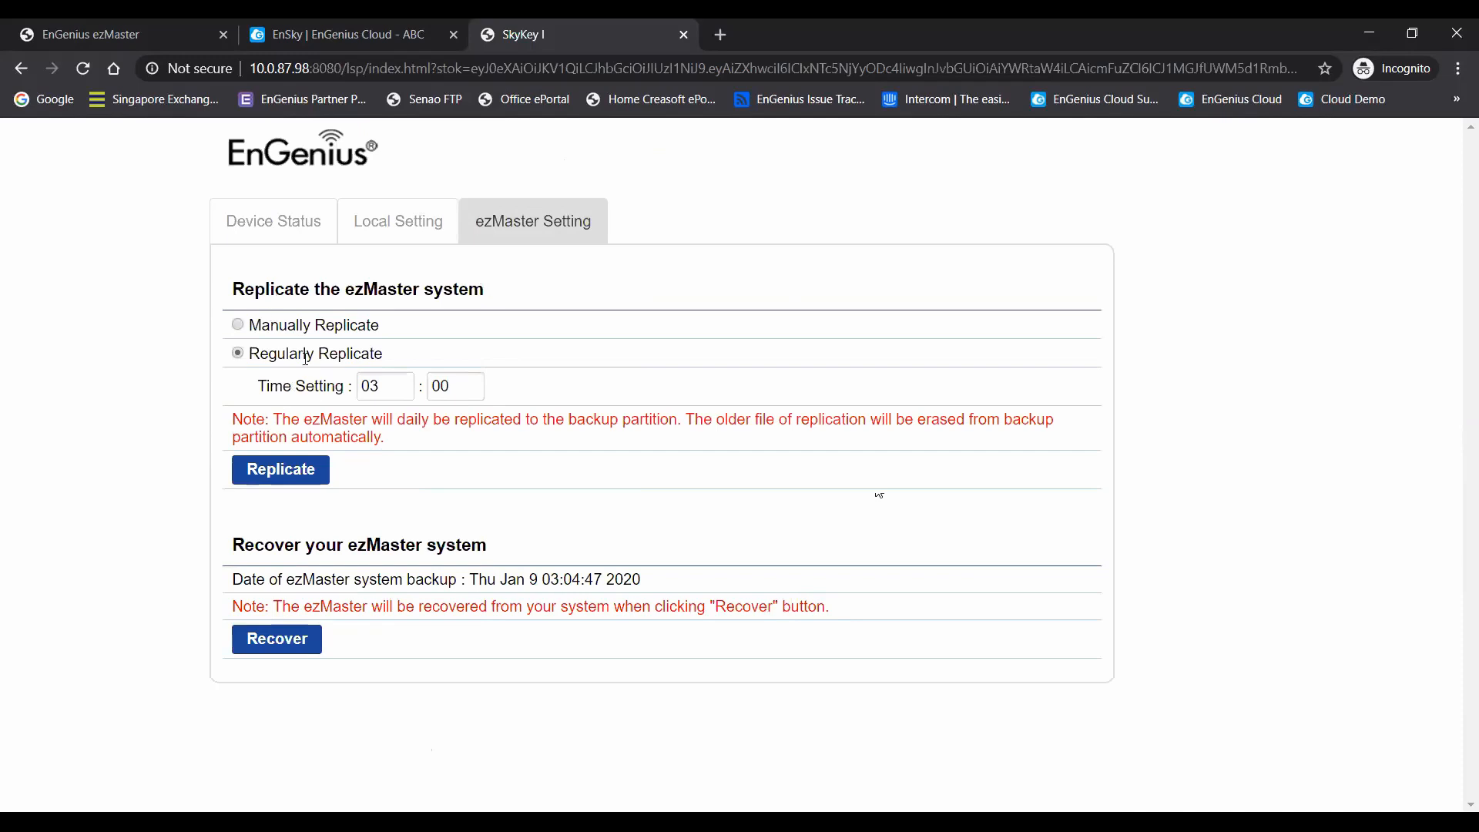
pyautogui.click(238, 326)
pyautogui.click(238, 355)
# - Return to the remote ezMaster session and open the textile project from the project list to view its devices pending approval
pyautogui.click(356, 35)
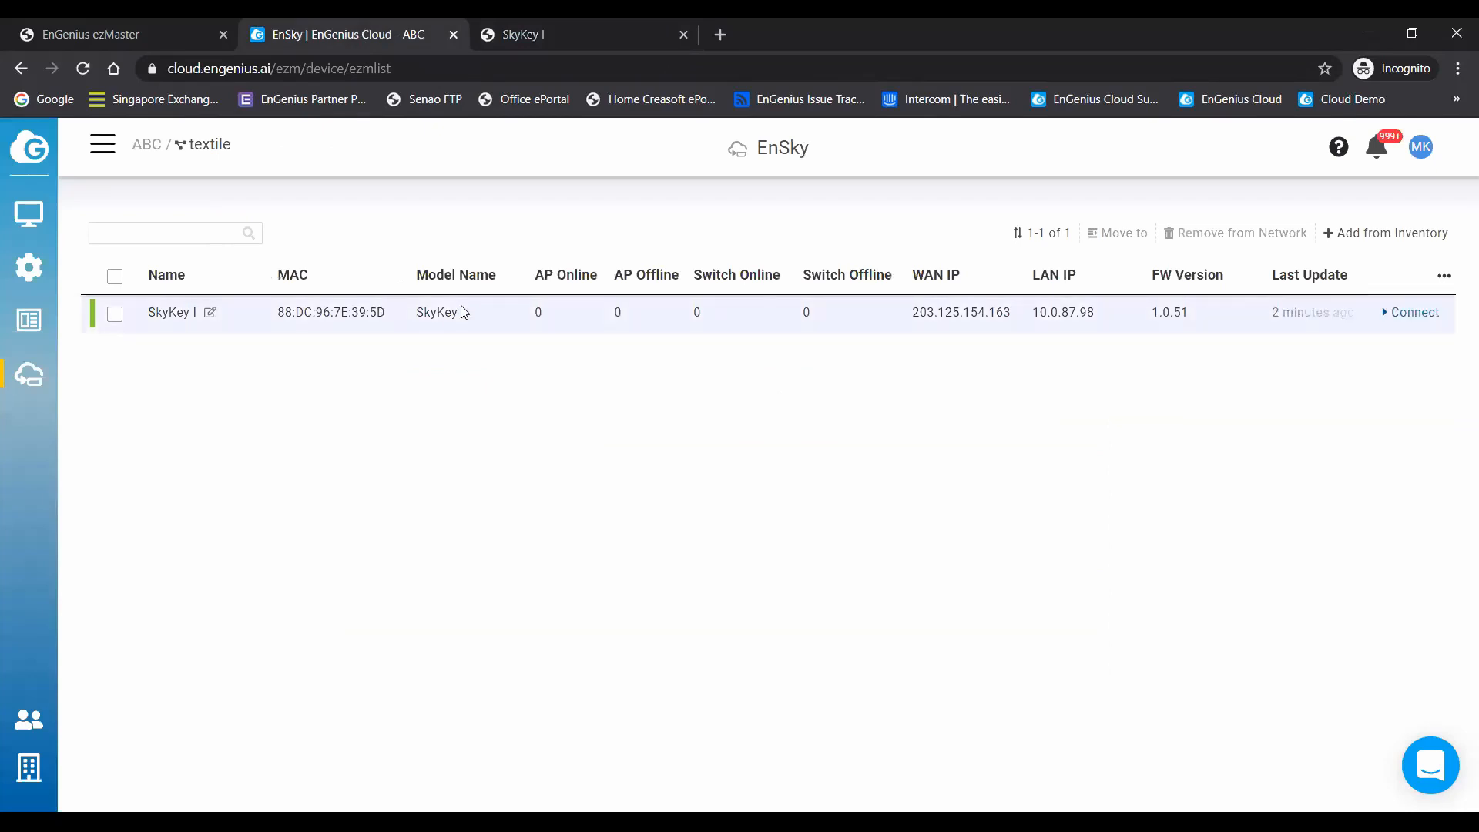
pyautogui.click(117, 45)
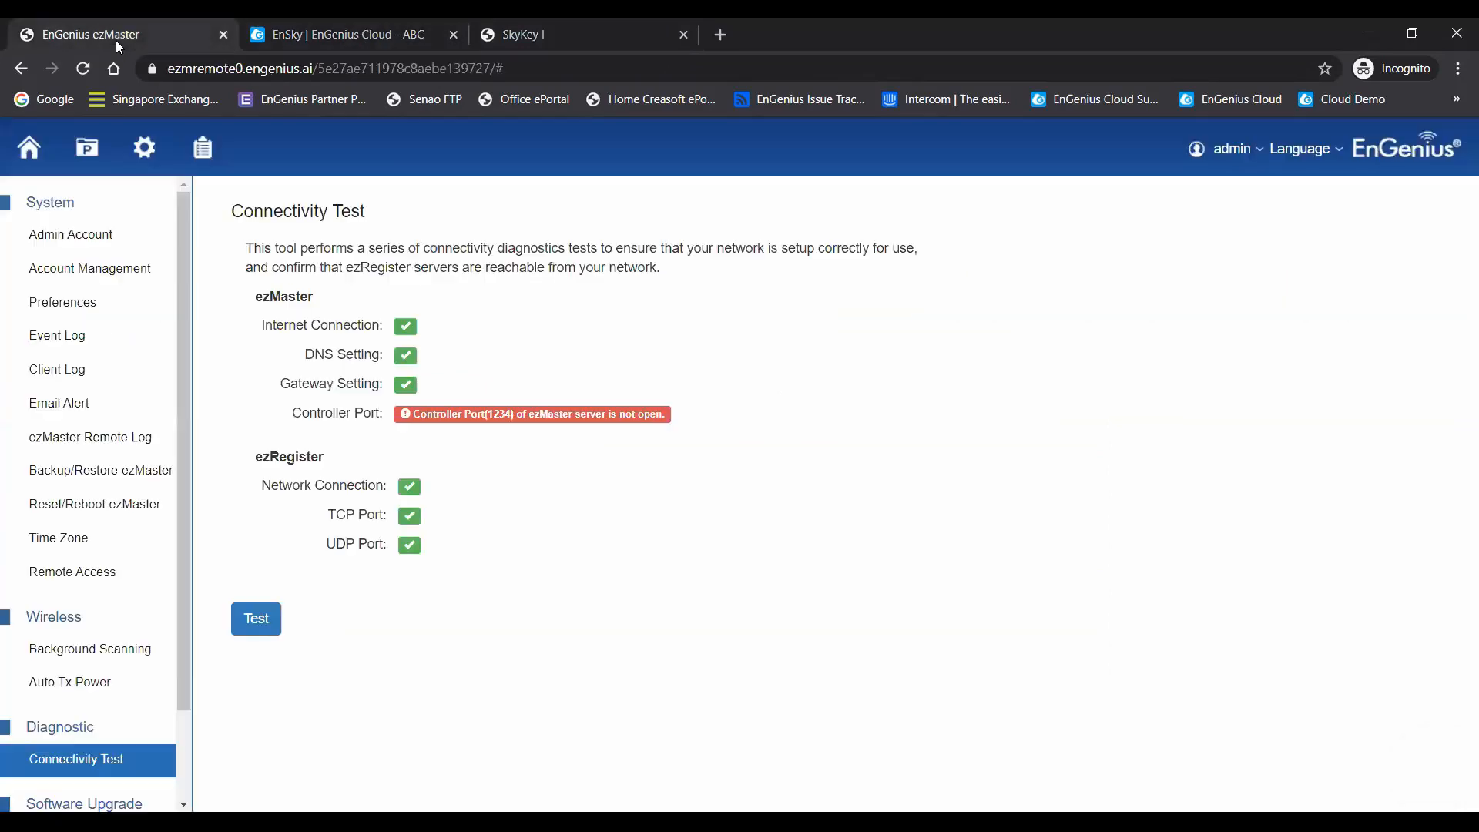
pyautogui.click(78, 164)
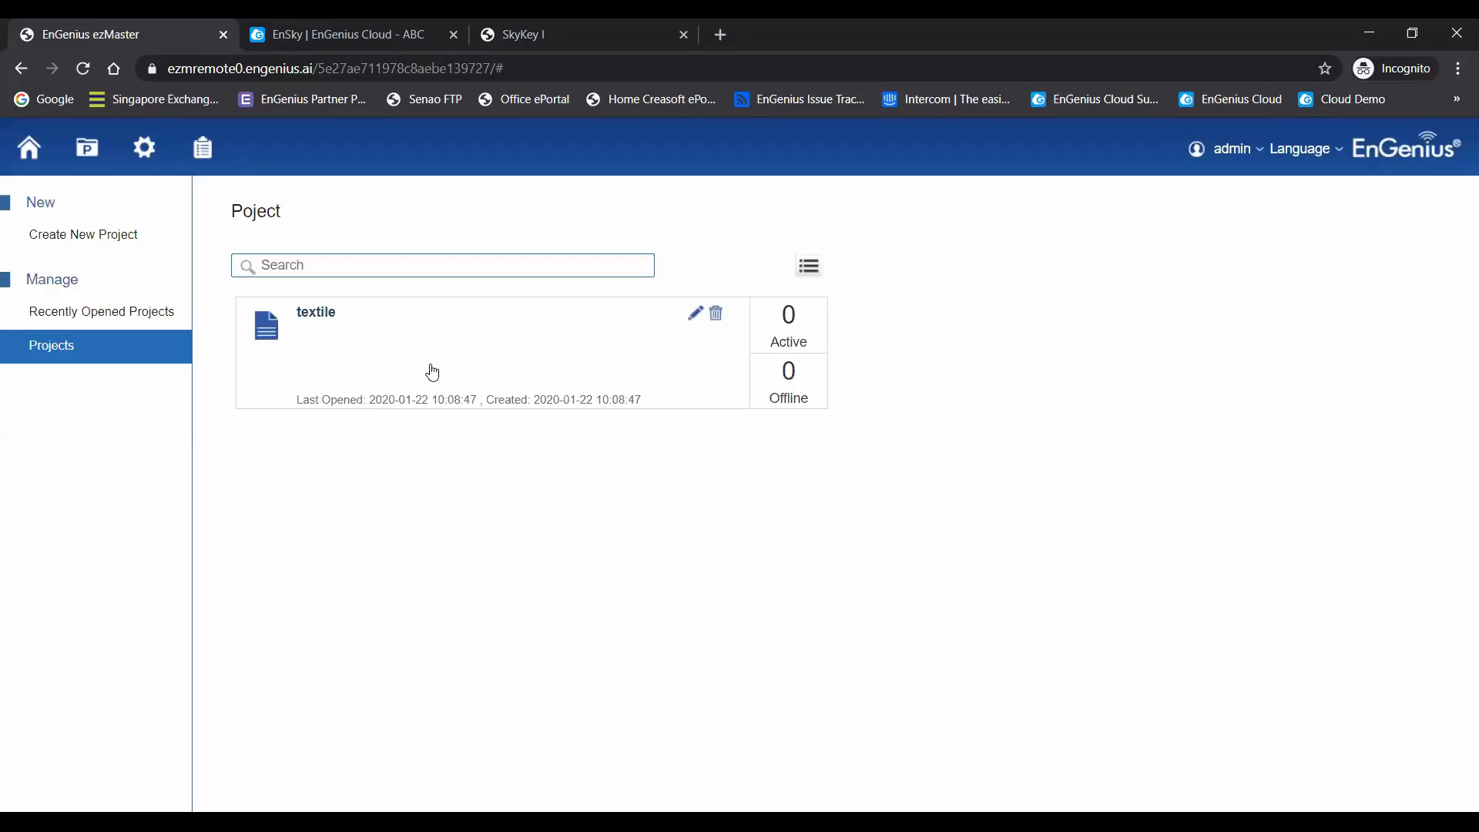
pyautogui.click(432, 373)
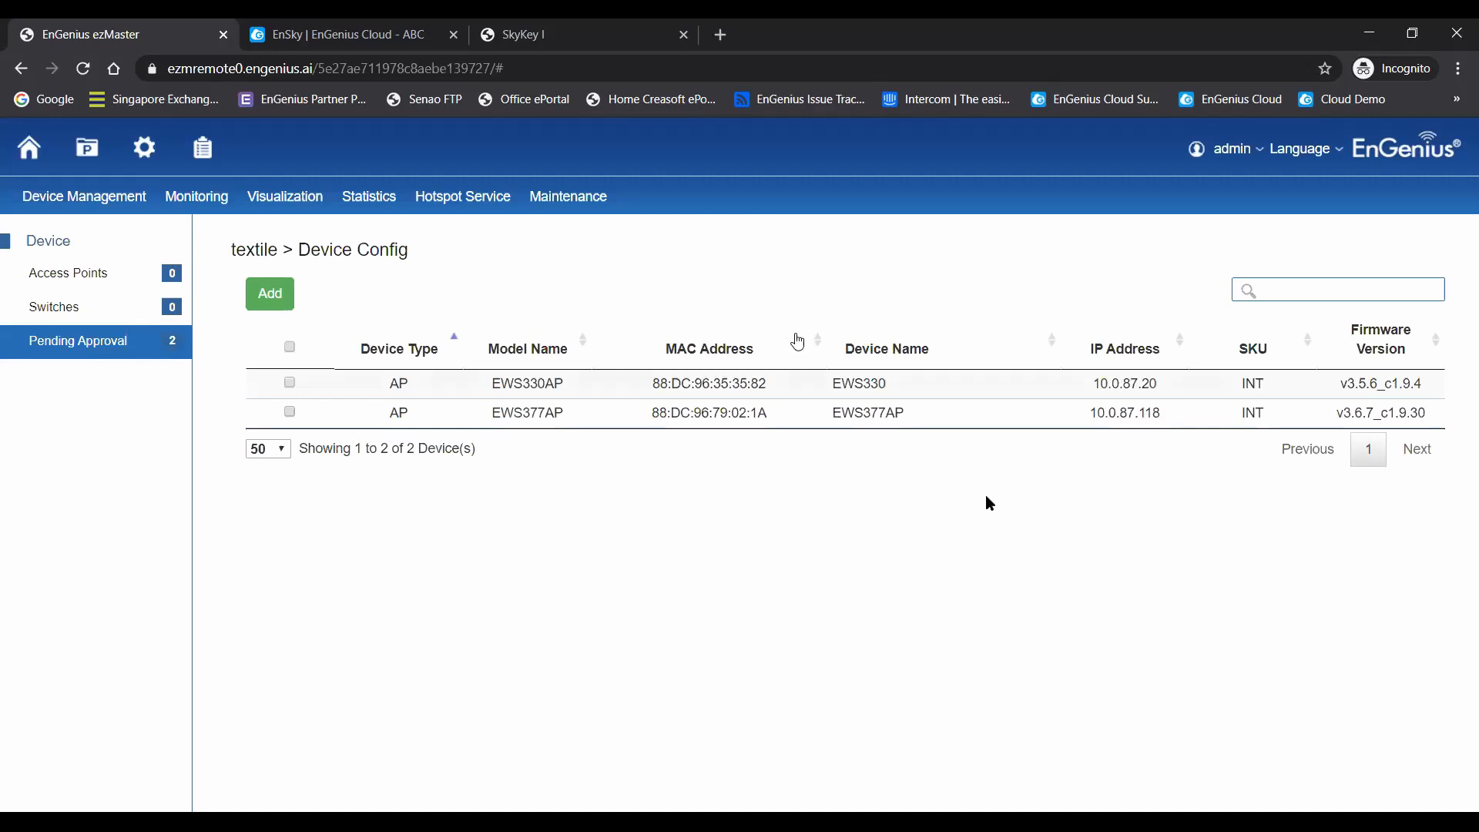
# - Go back to the SkyKey I management page and examine the firmware upgrade section in its local settings
pyautogui.click(549, 34)
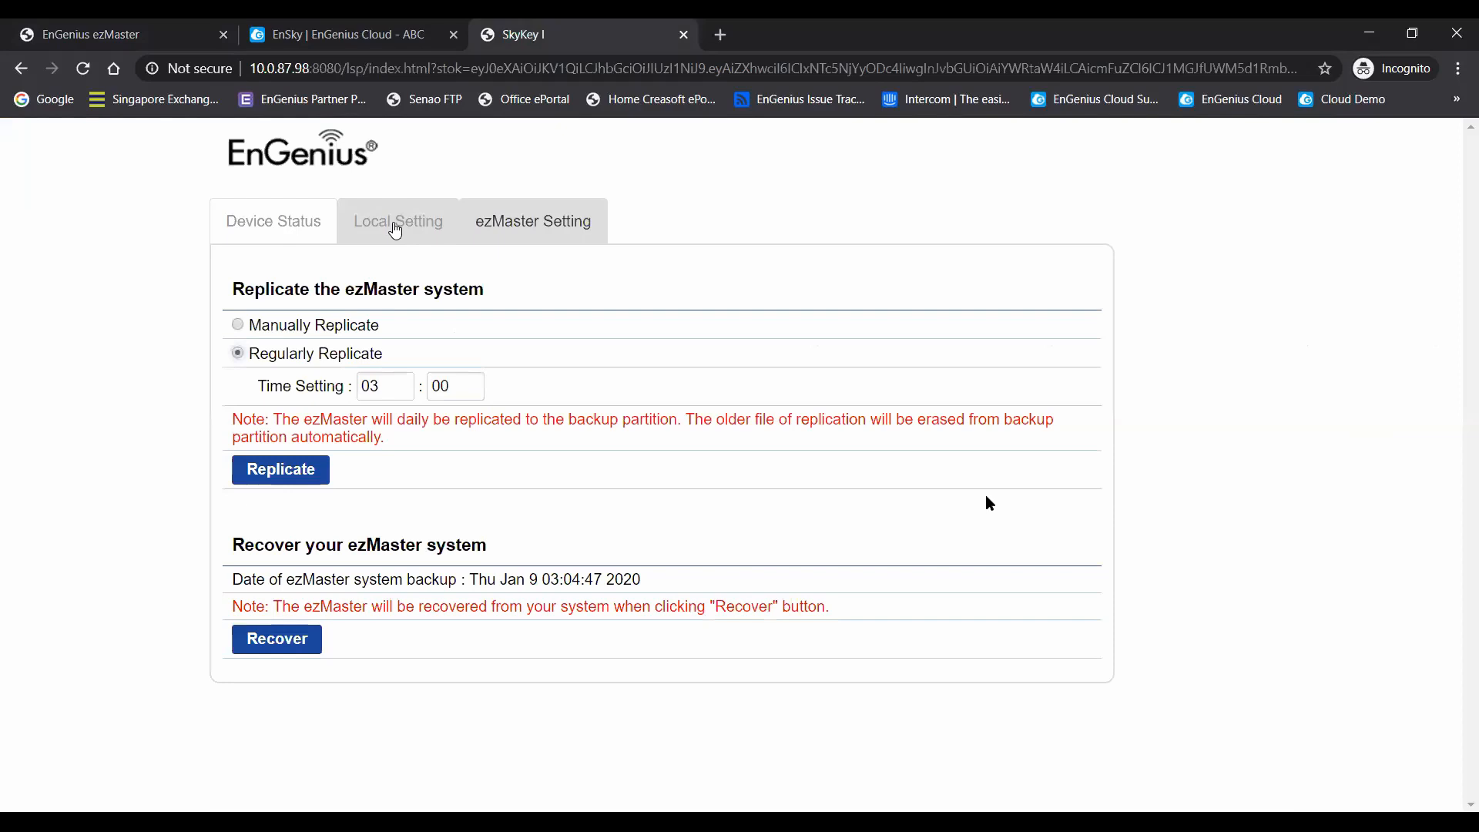
pyautogui.click(395, 229)
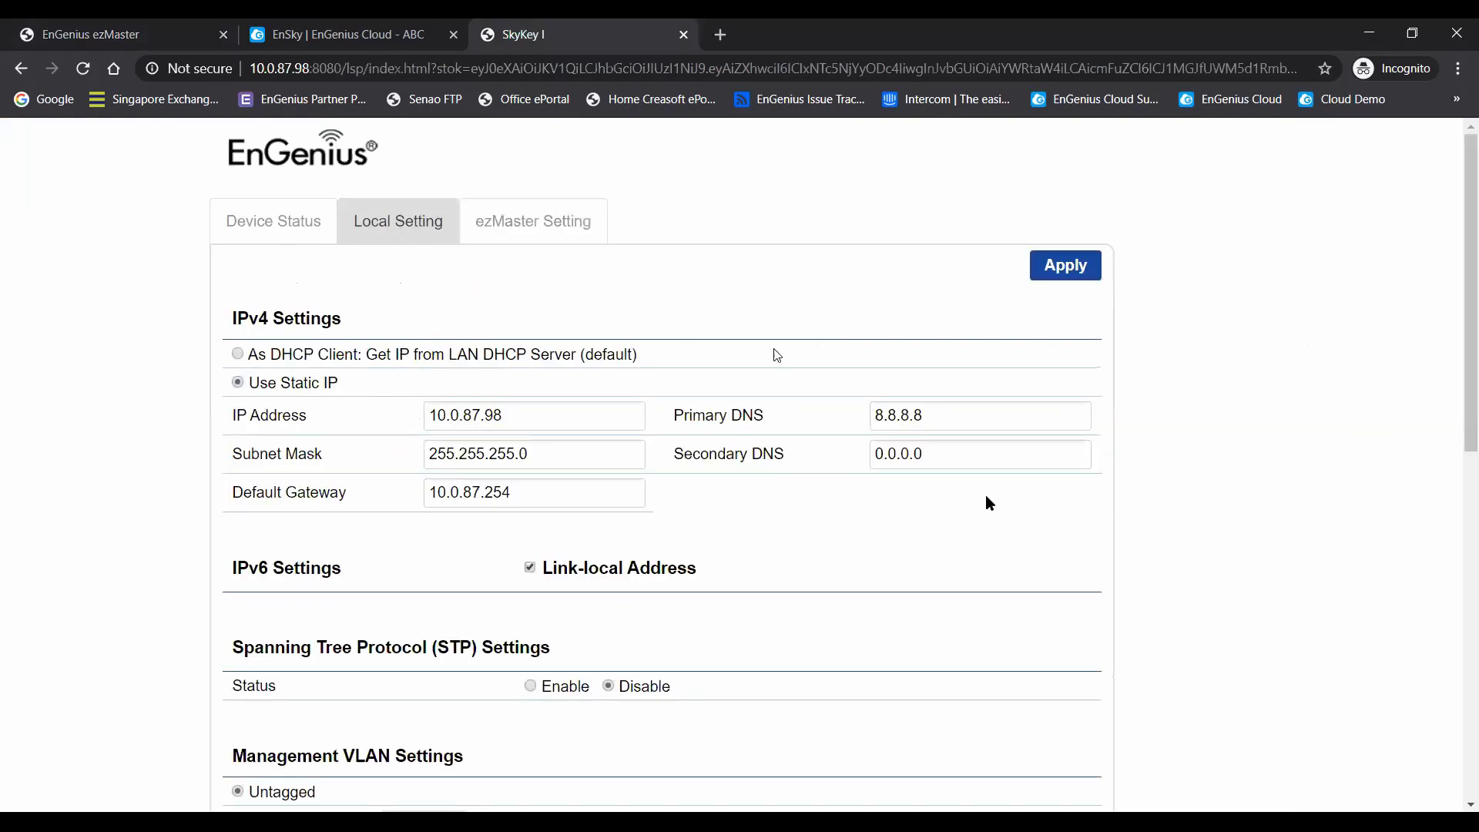
pyautogui.scroll(-1, 817, 324)
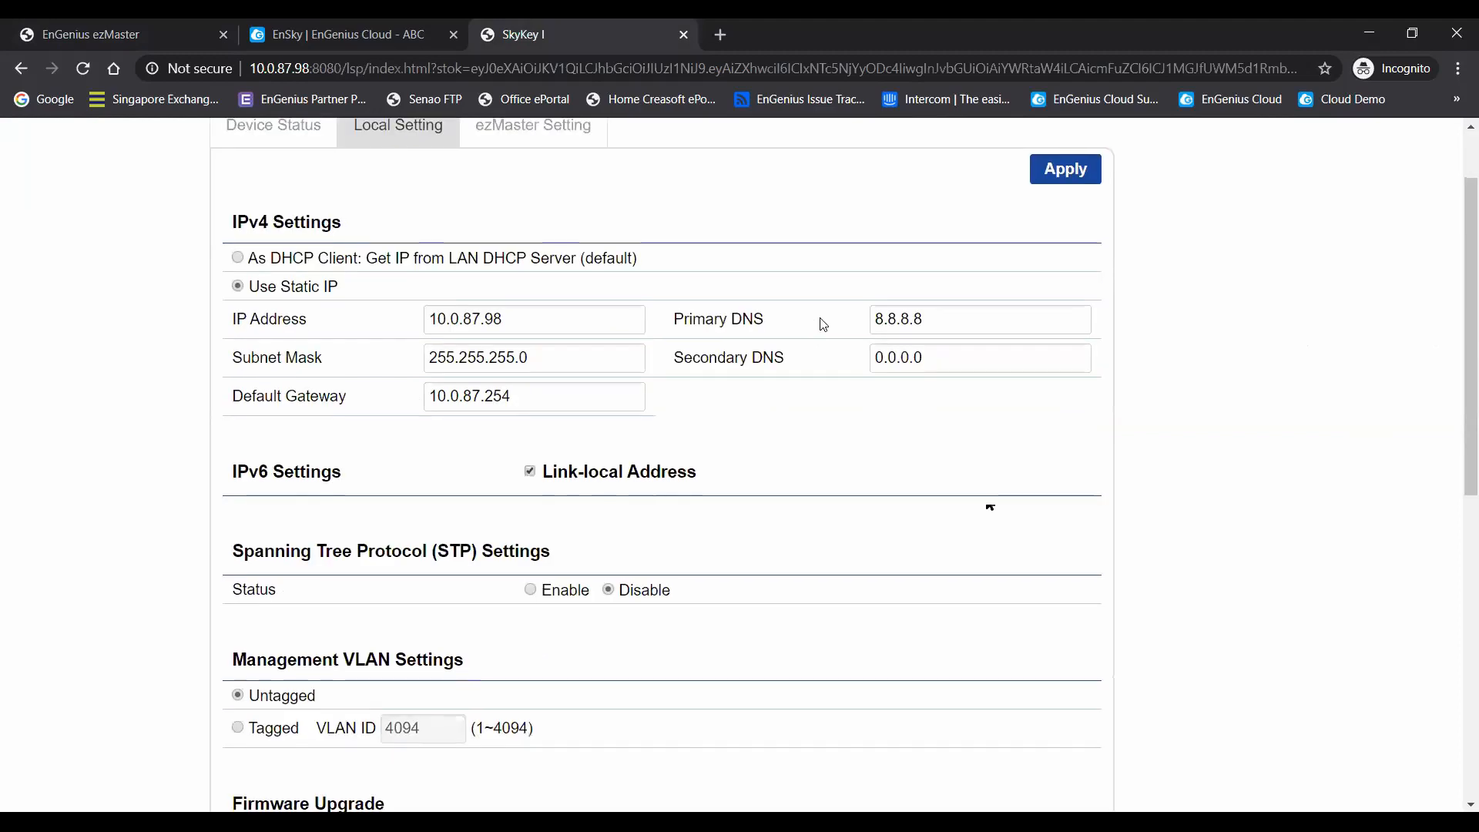
pyautogui.scroll(-1, 823, 353)
pyautogui.scroll(-3, 824, 353)
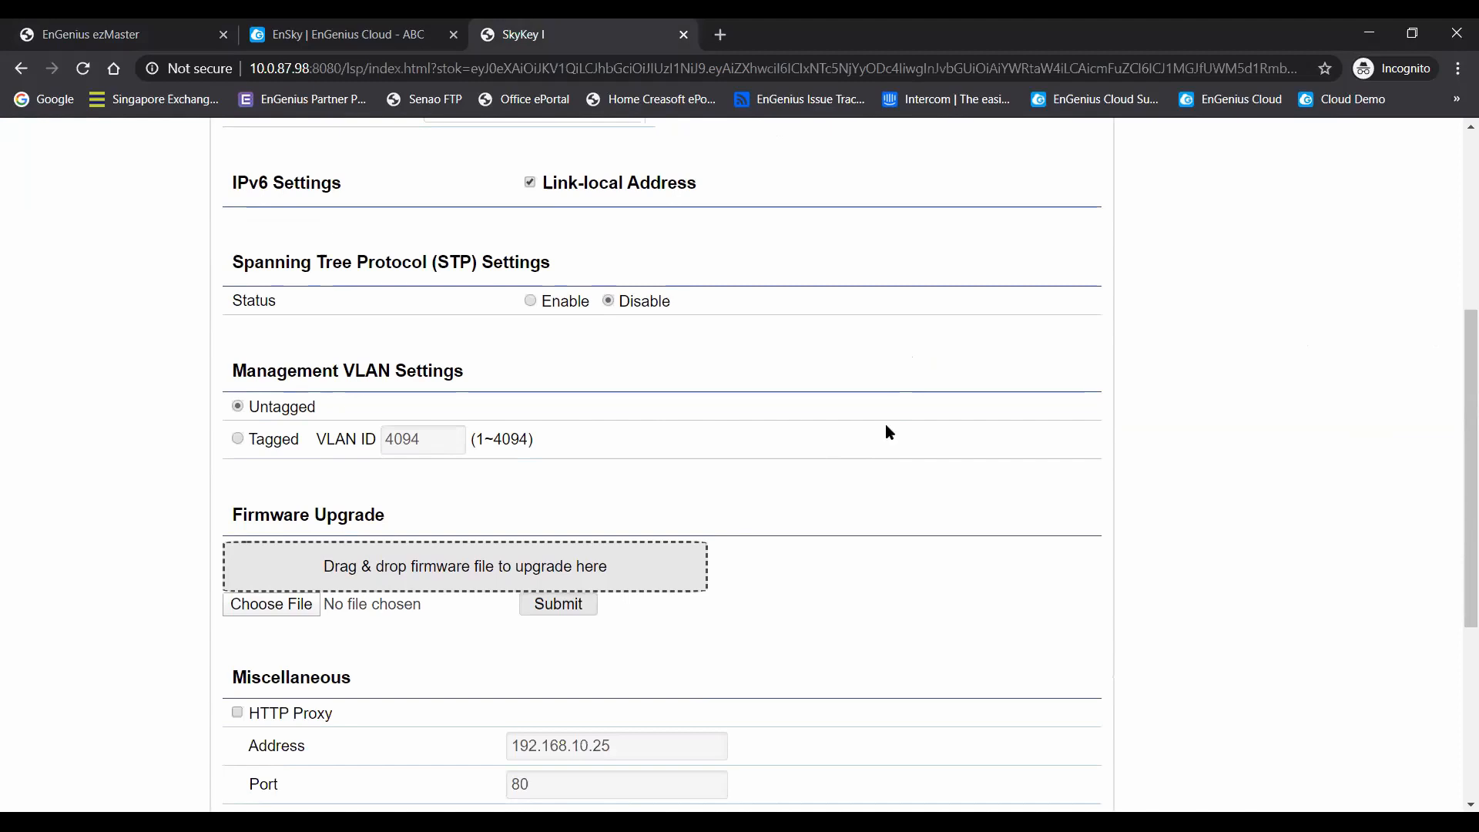
# - In the remote ezMaster session, view the ezMaster update page and check the EnGenius server for new AP firmware with One-click Update
pyautogui.click(346, 34)
pyautogui.click(101, 34)
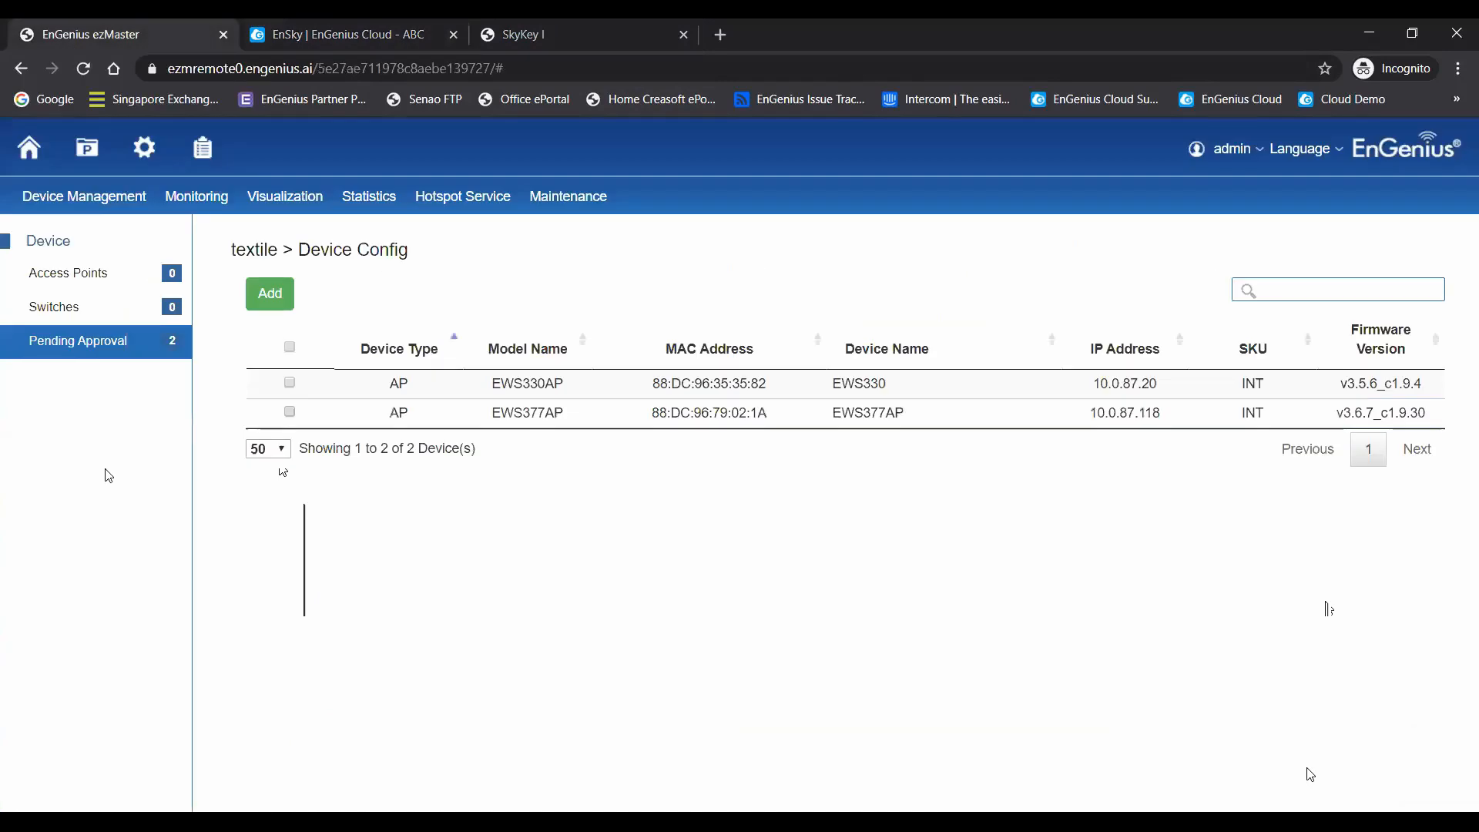
pyautogui.click(144, 146)
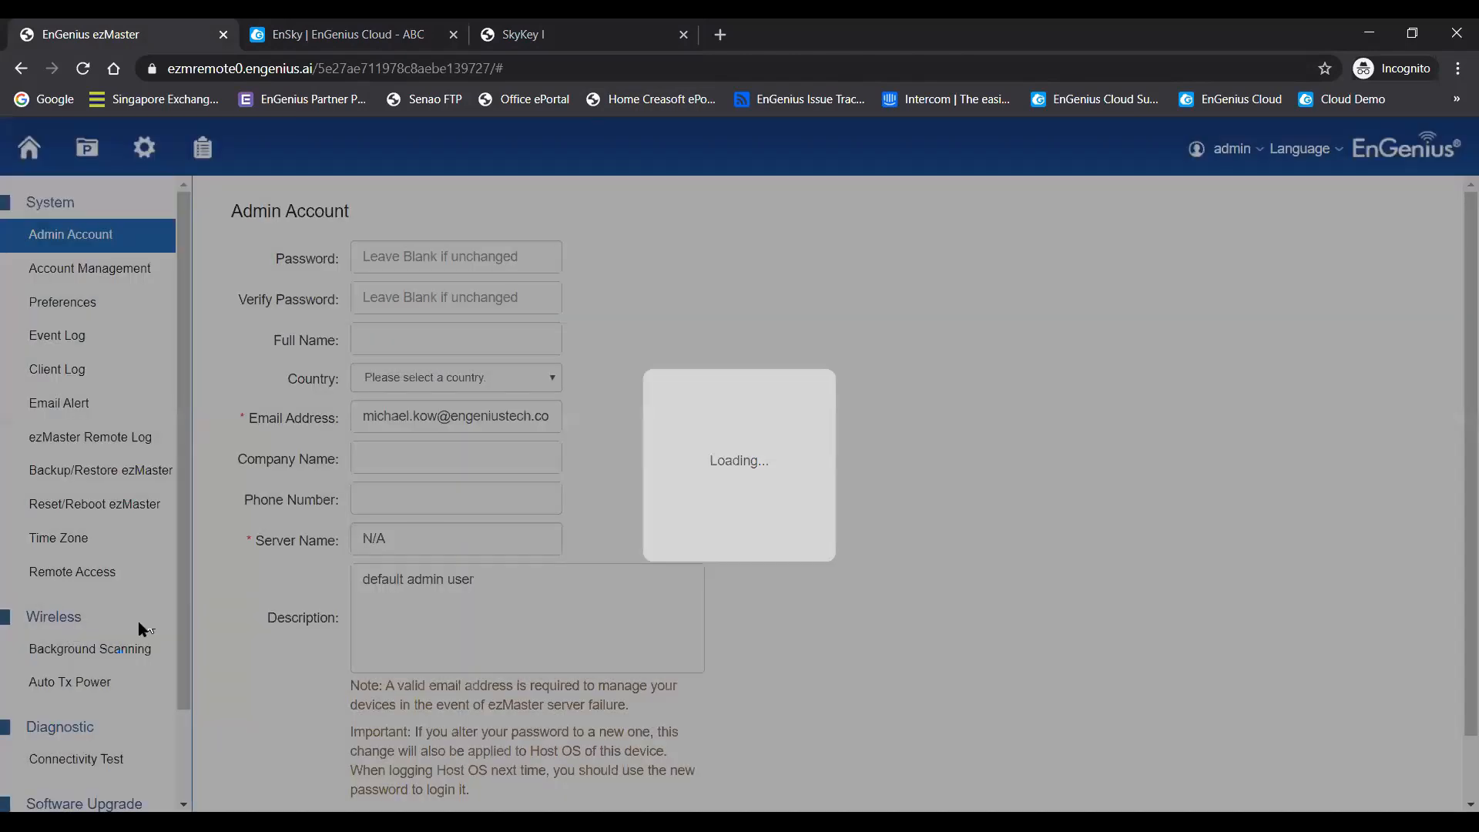
pyautogui.scroll(-2, 143, 628)
pyautogui.click(77, 729)
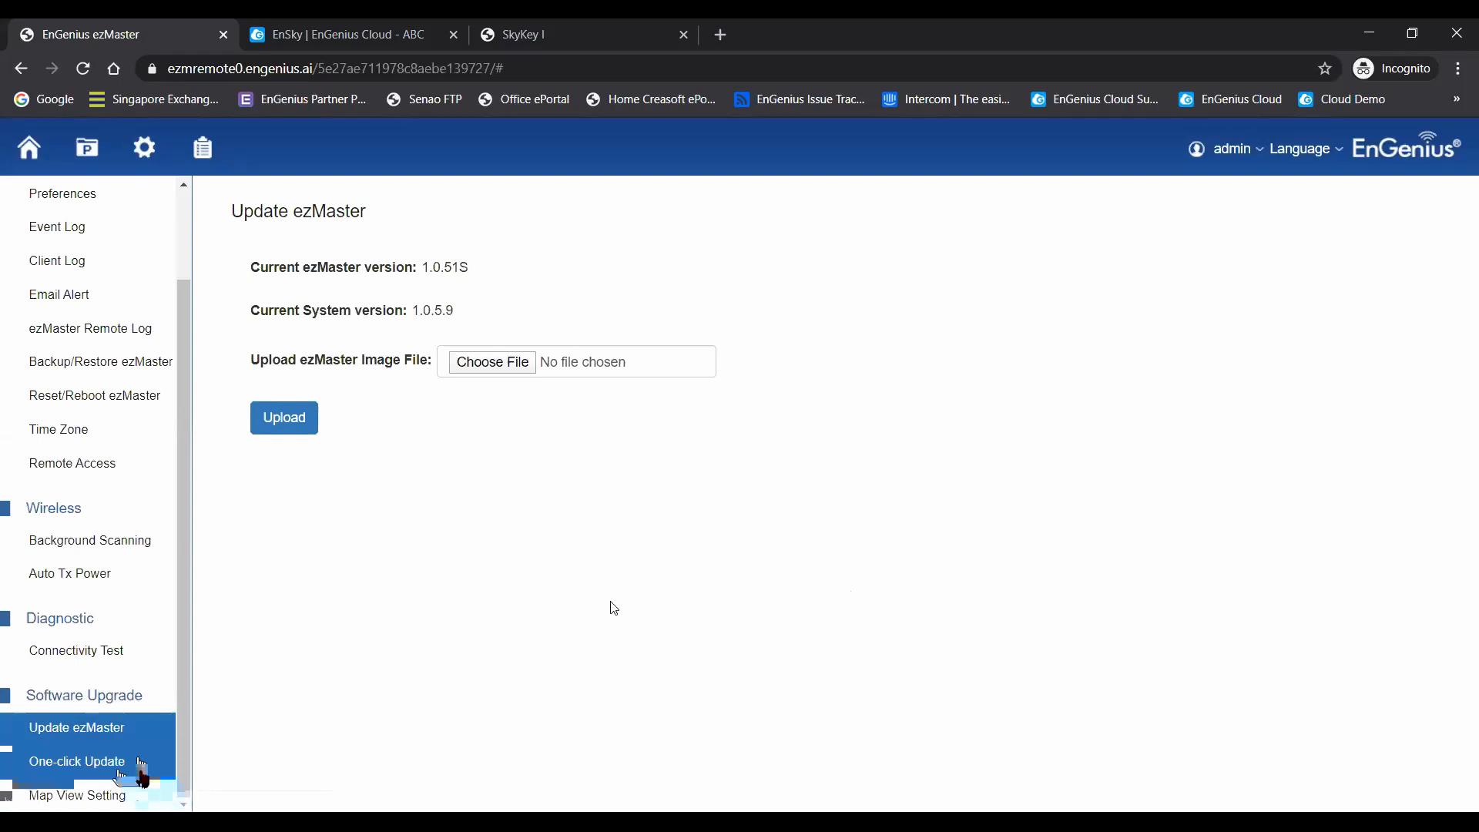
pyautogui.click(96, 766)
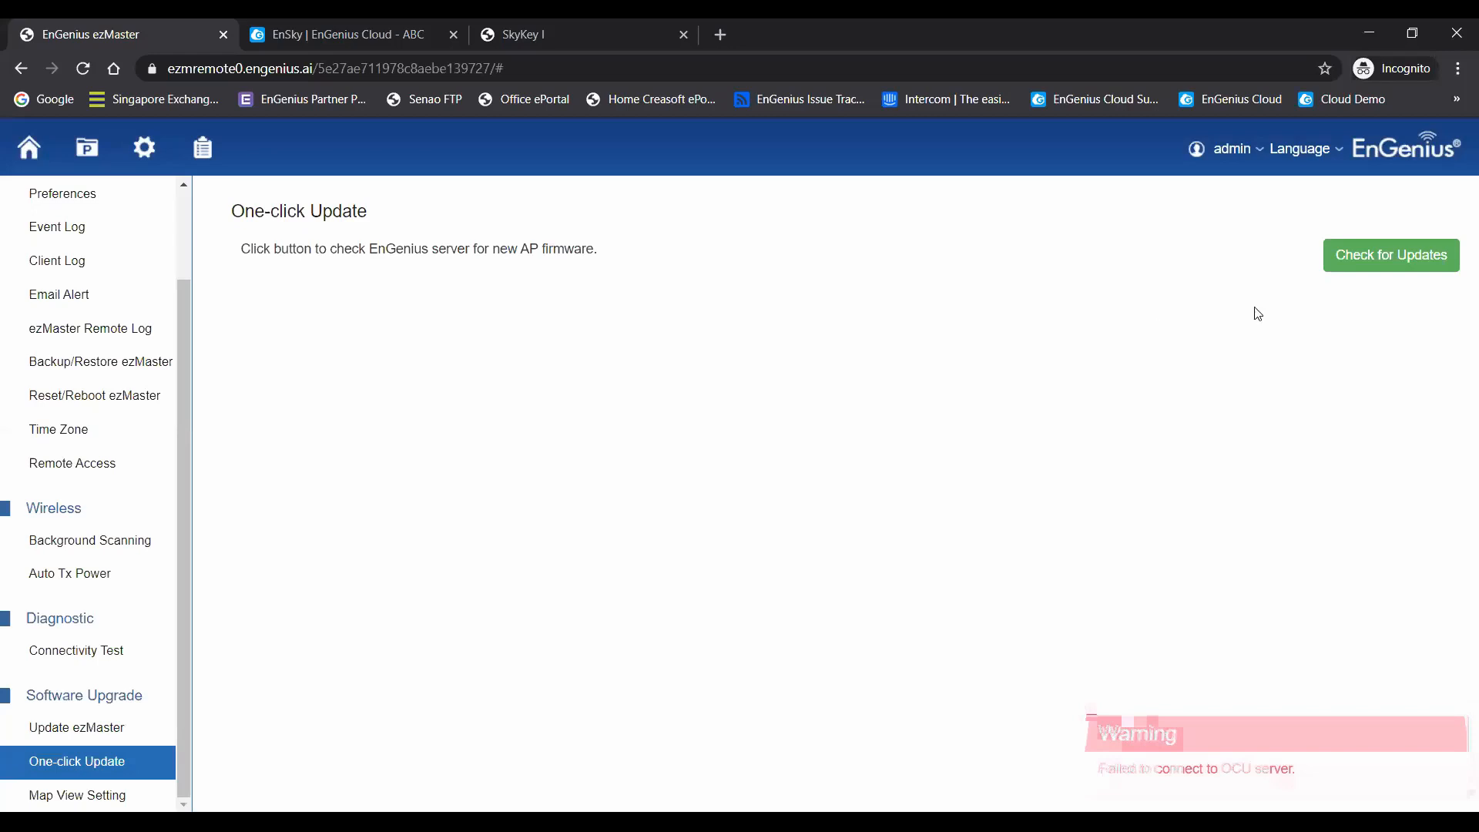
pyautogui.click(1379, 262)
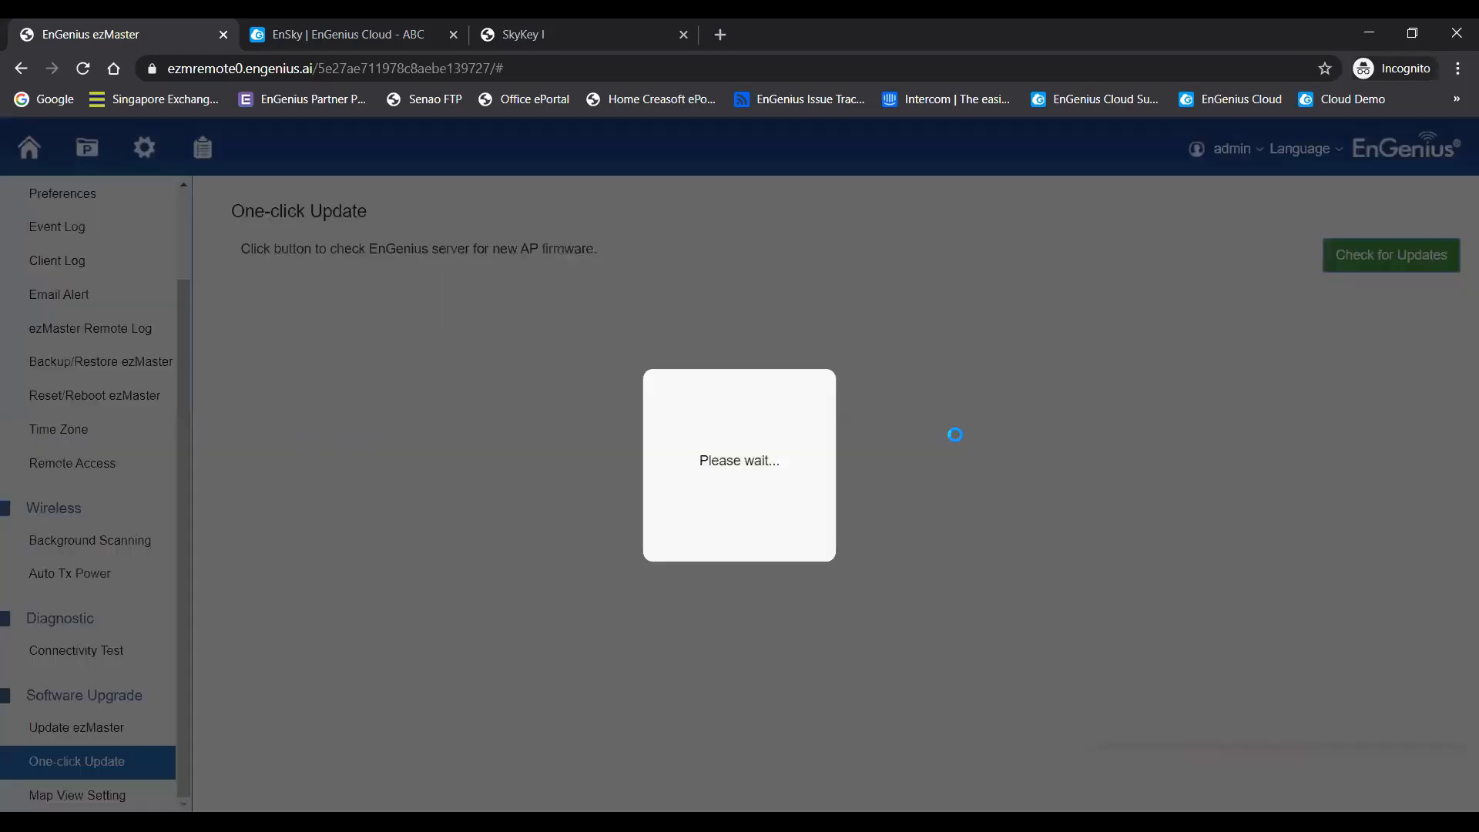